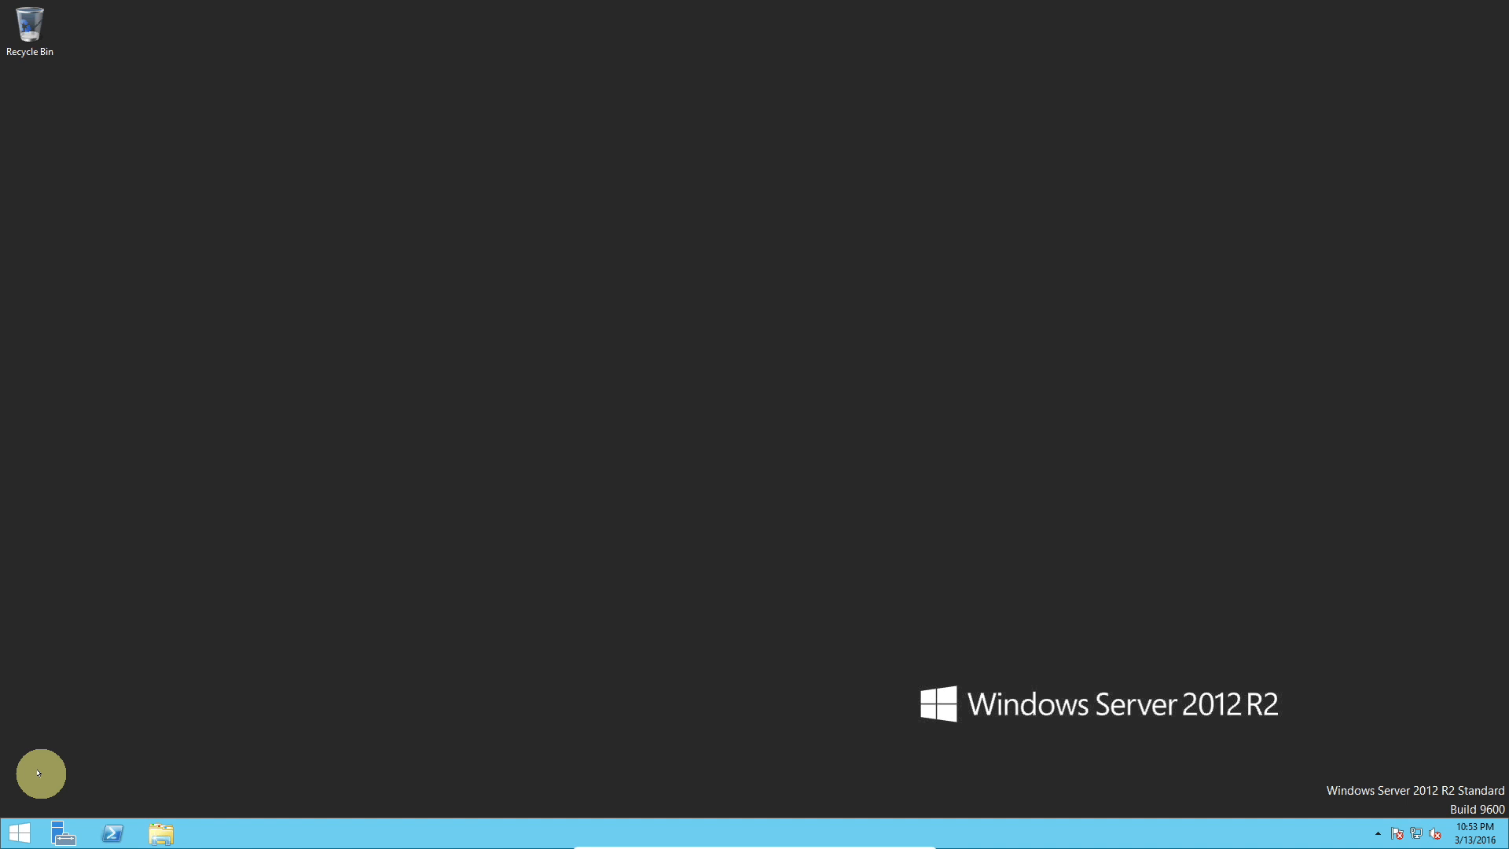
Step: Browse the Start screen and the full Apps list, switching back and forth to the desktop
{"action": "left_click", "coordinate": [23, 829]}
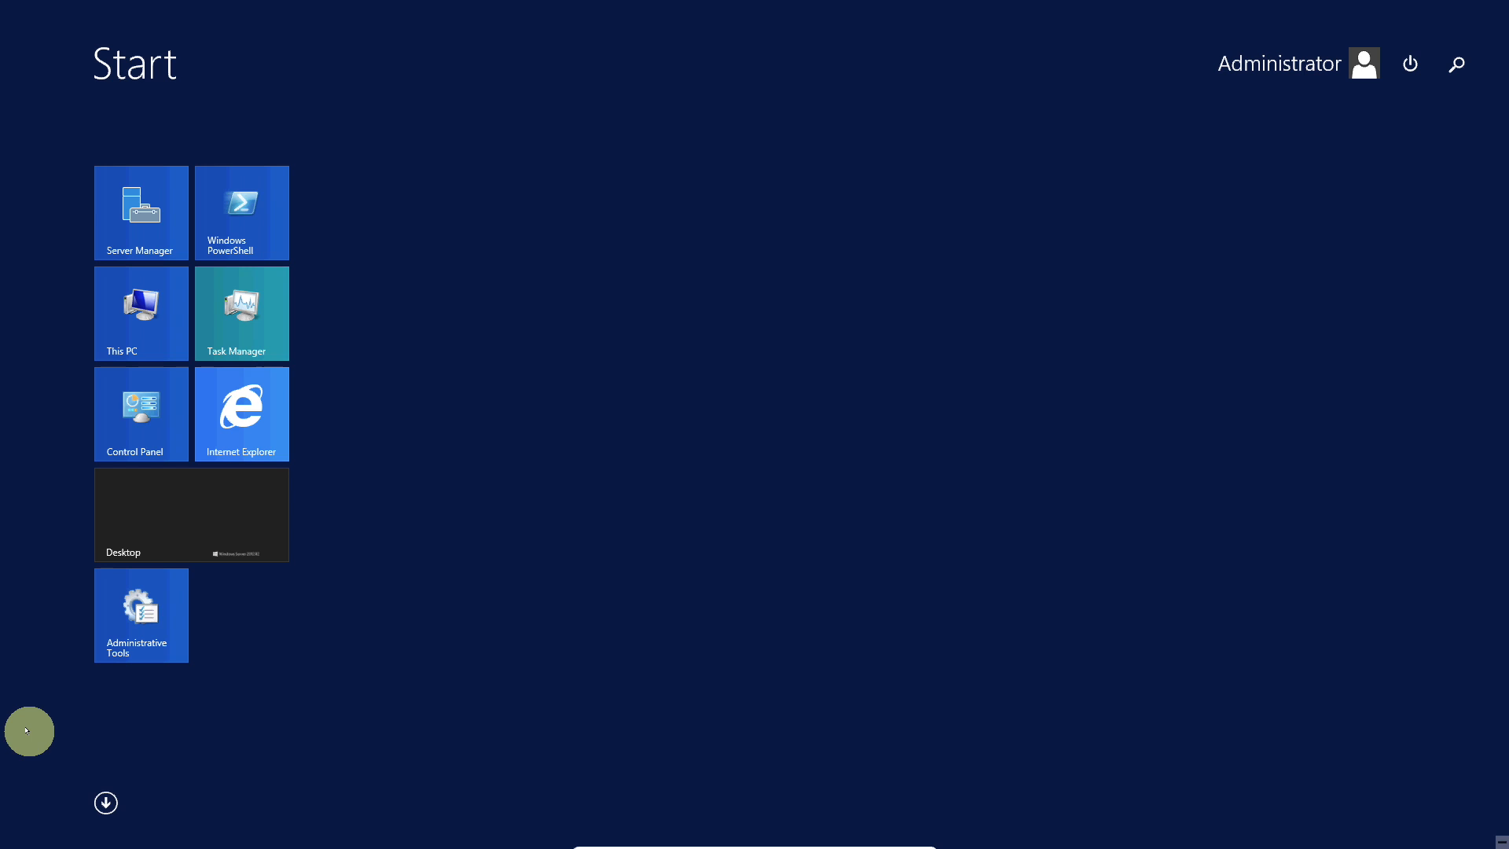
{"action": "left_click", "coordinate": [160, 548]}
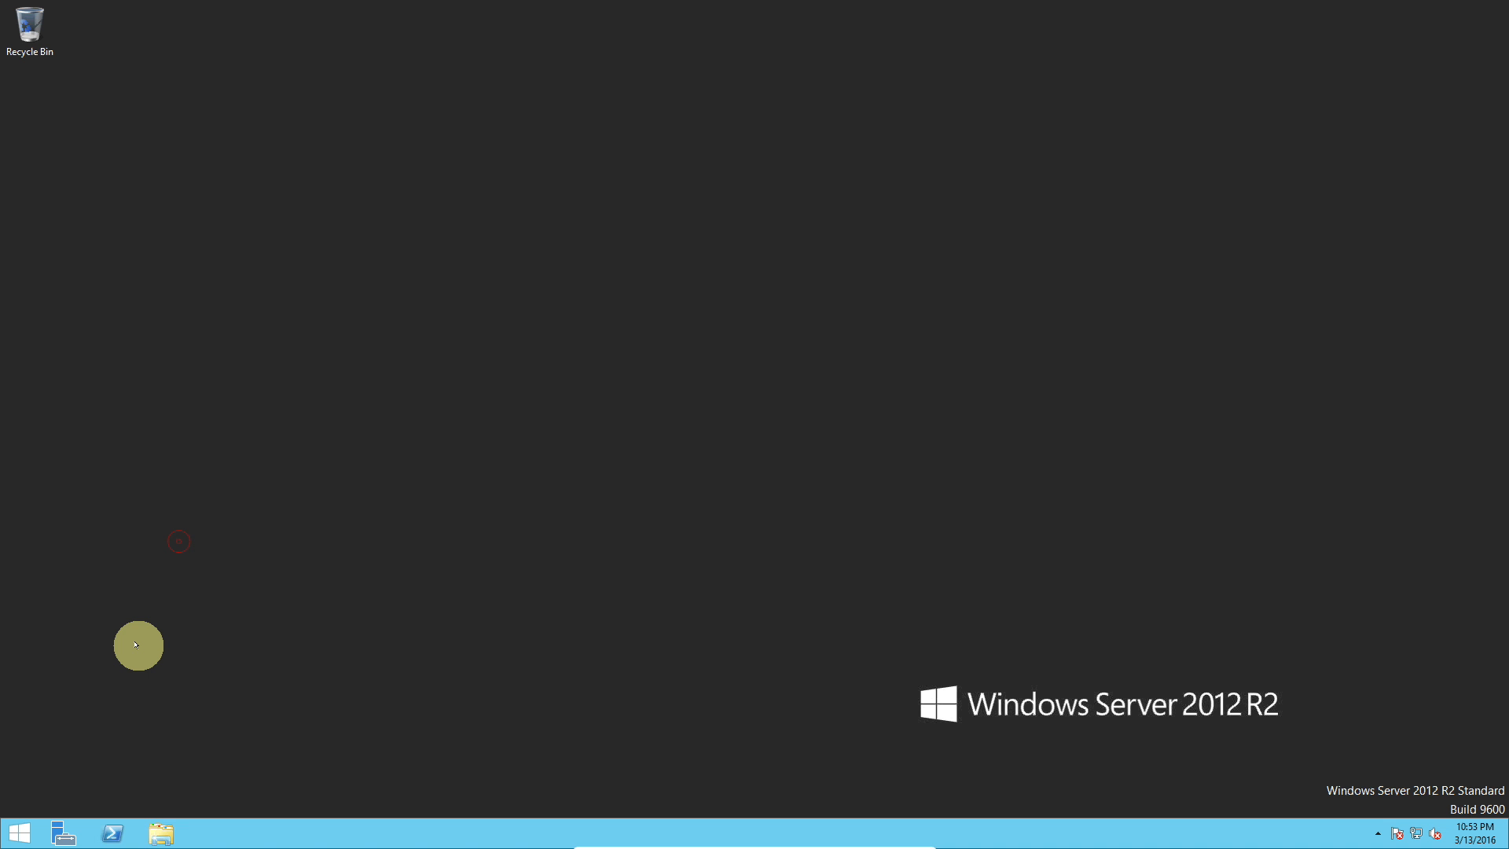
{"action": "left_click", "coordinate": [21, 827]}
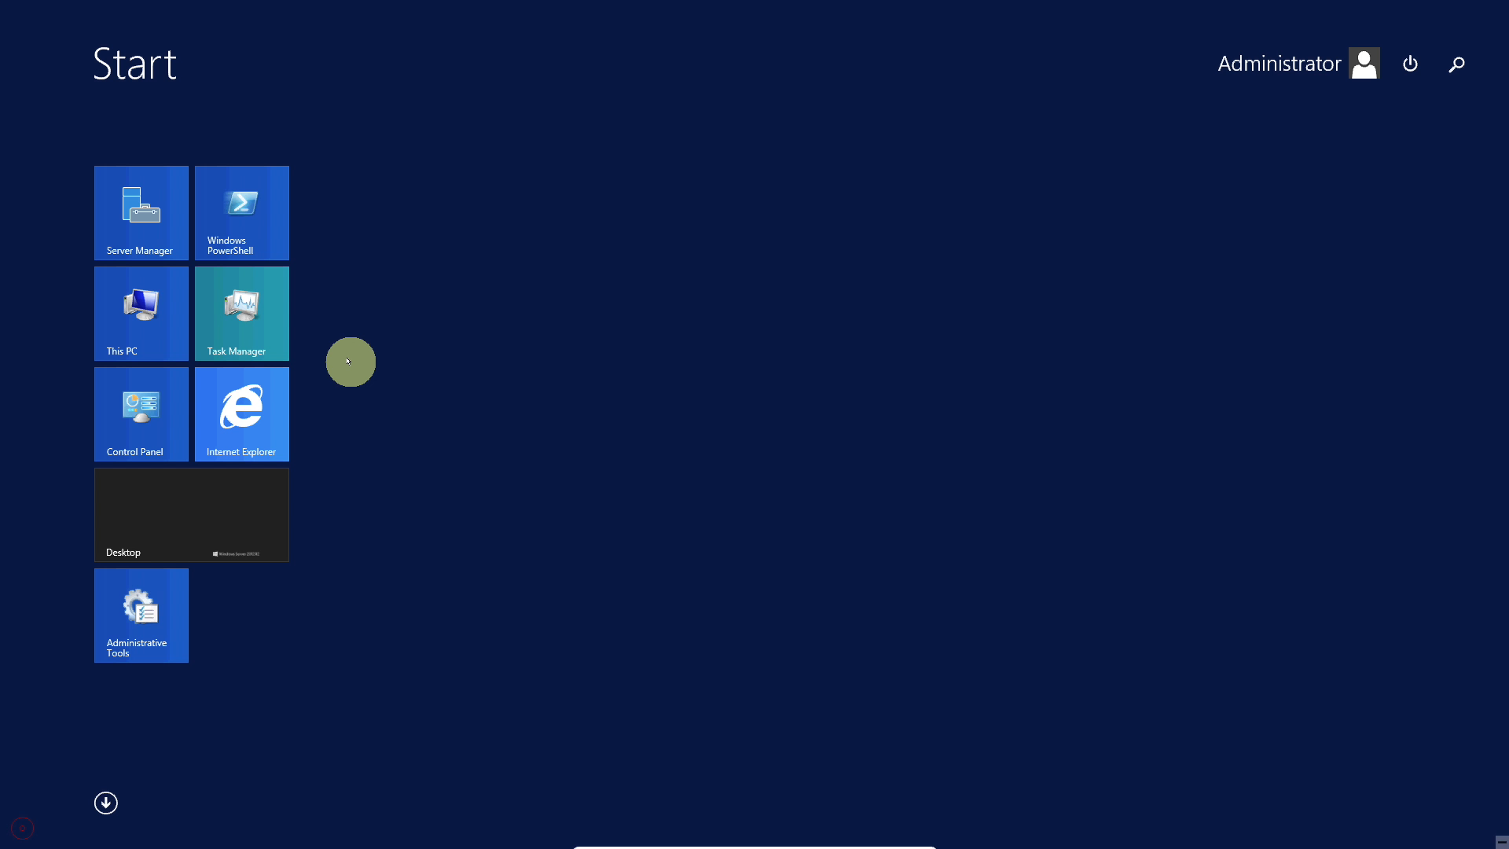
{"action": "left_click", "coordinate": [105, 803]}
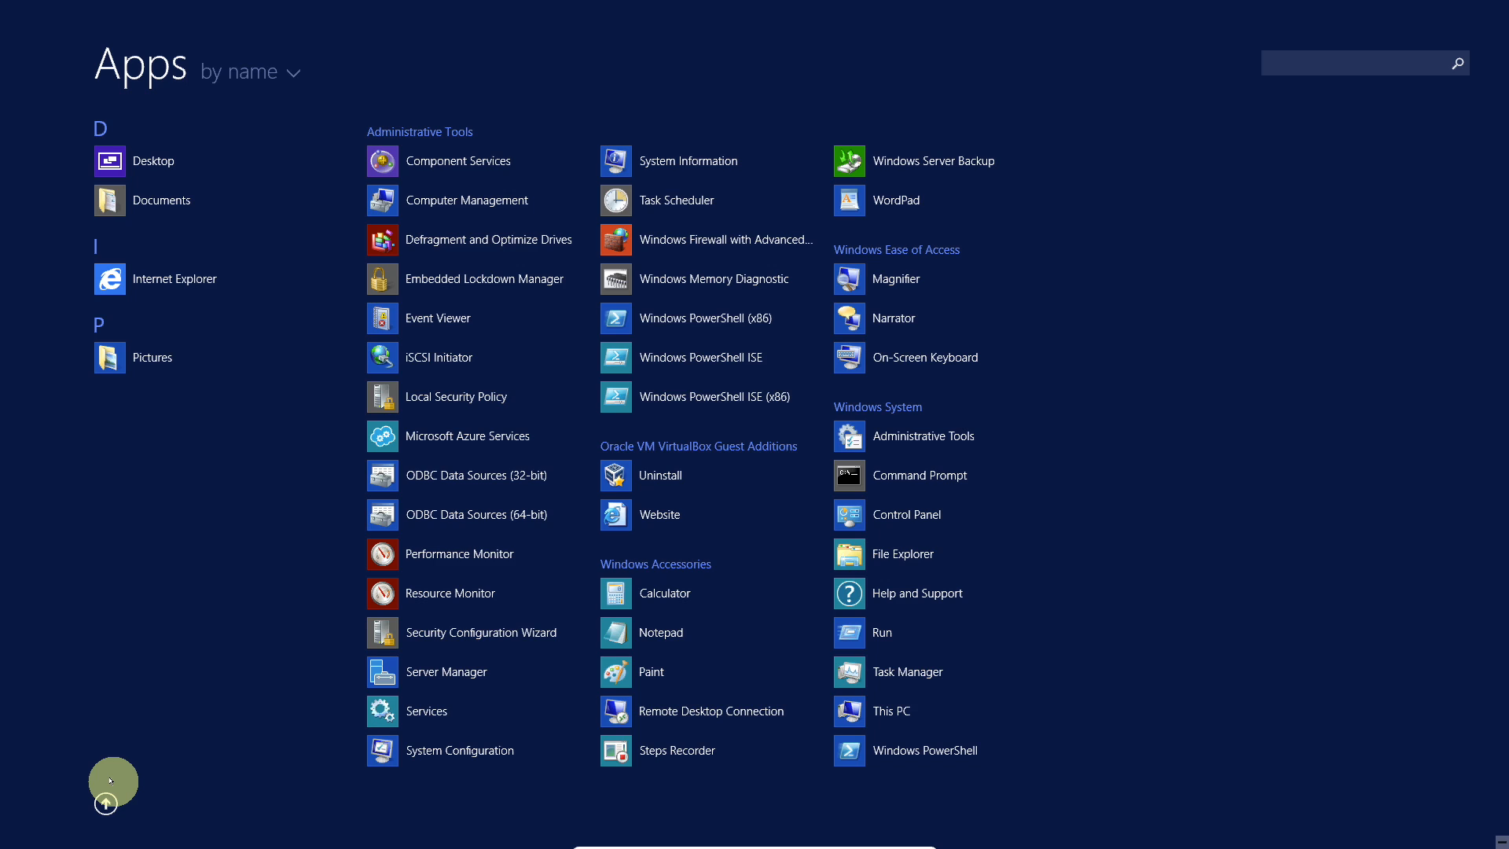
{"action": "left_click", "coordinate": [108, 802]}
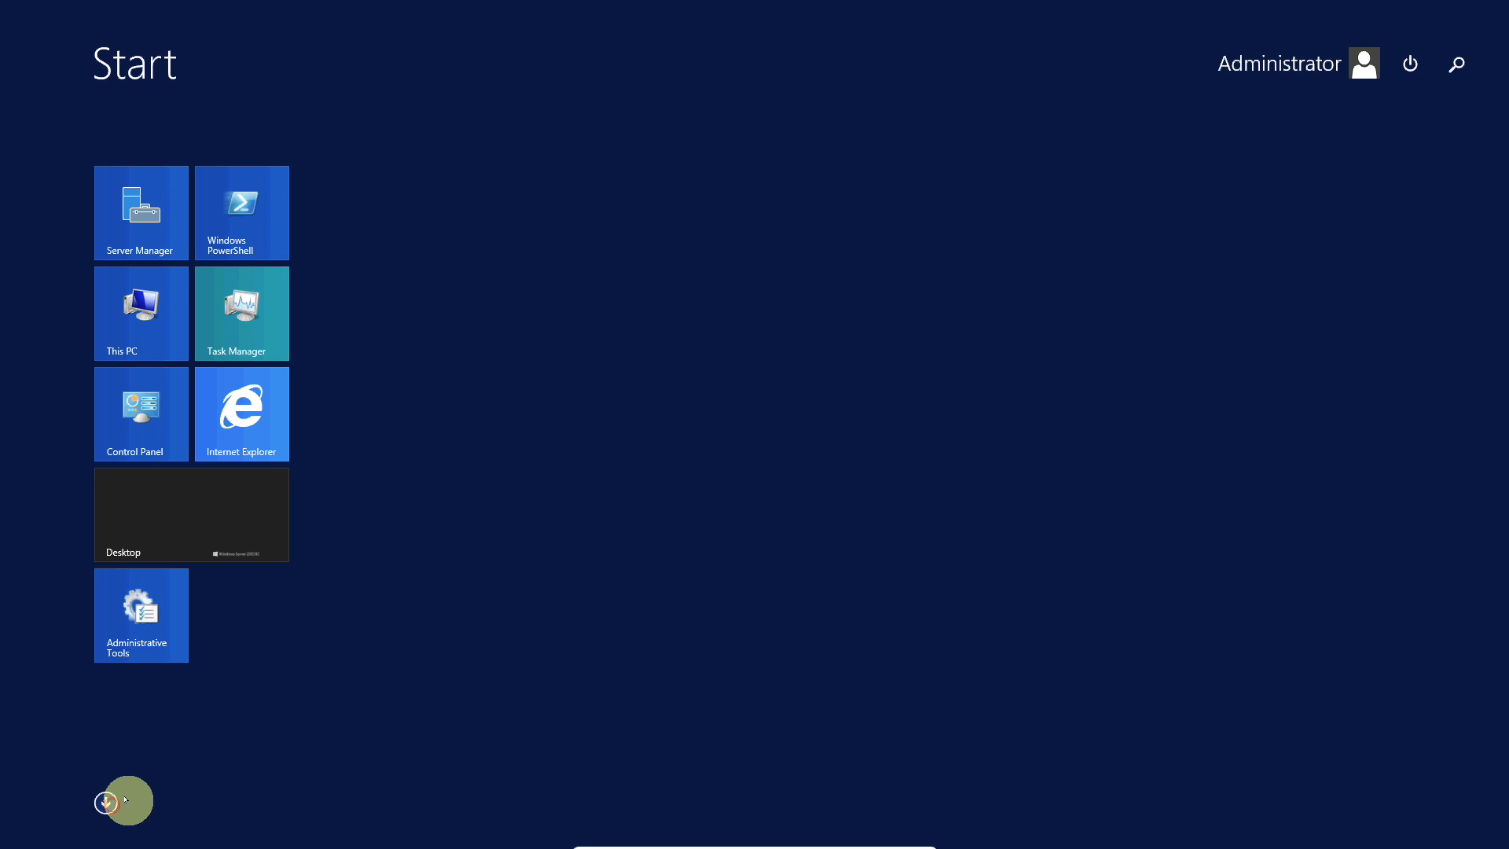
{"action": "left_click", "coordinate": [203, 538]}
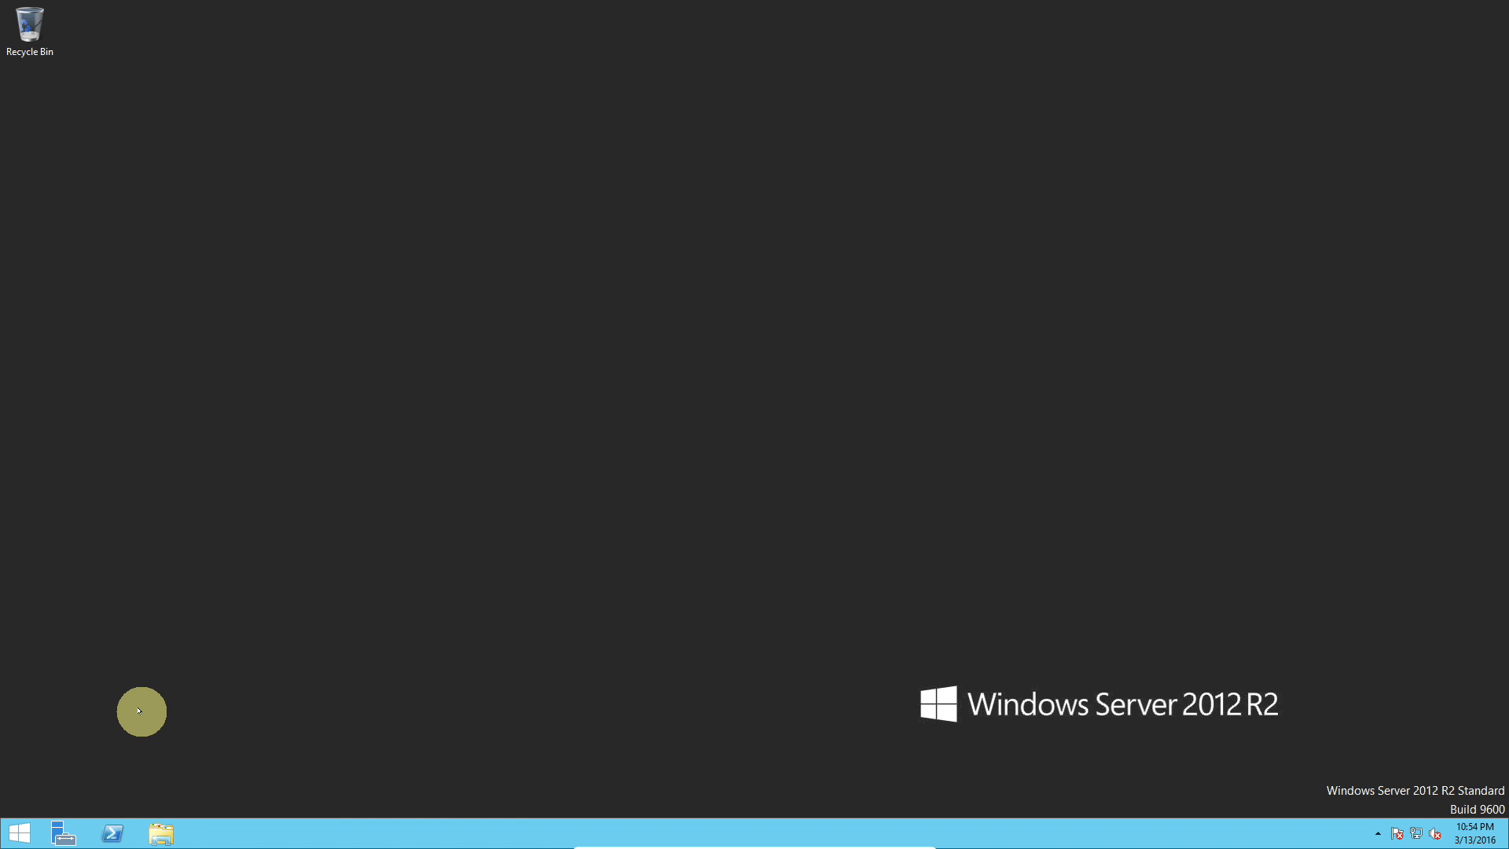
{"action": "left_click", "coordinate": [13, 830]}
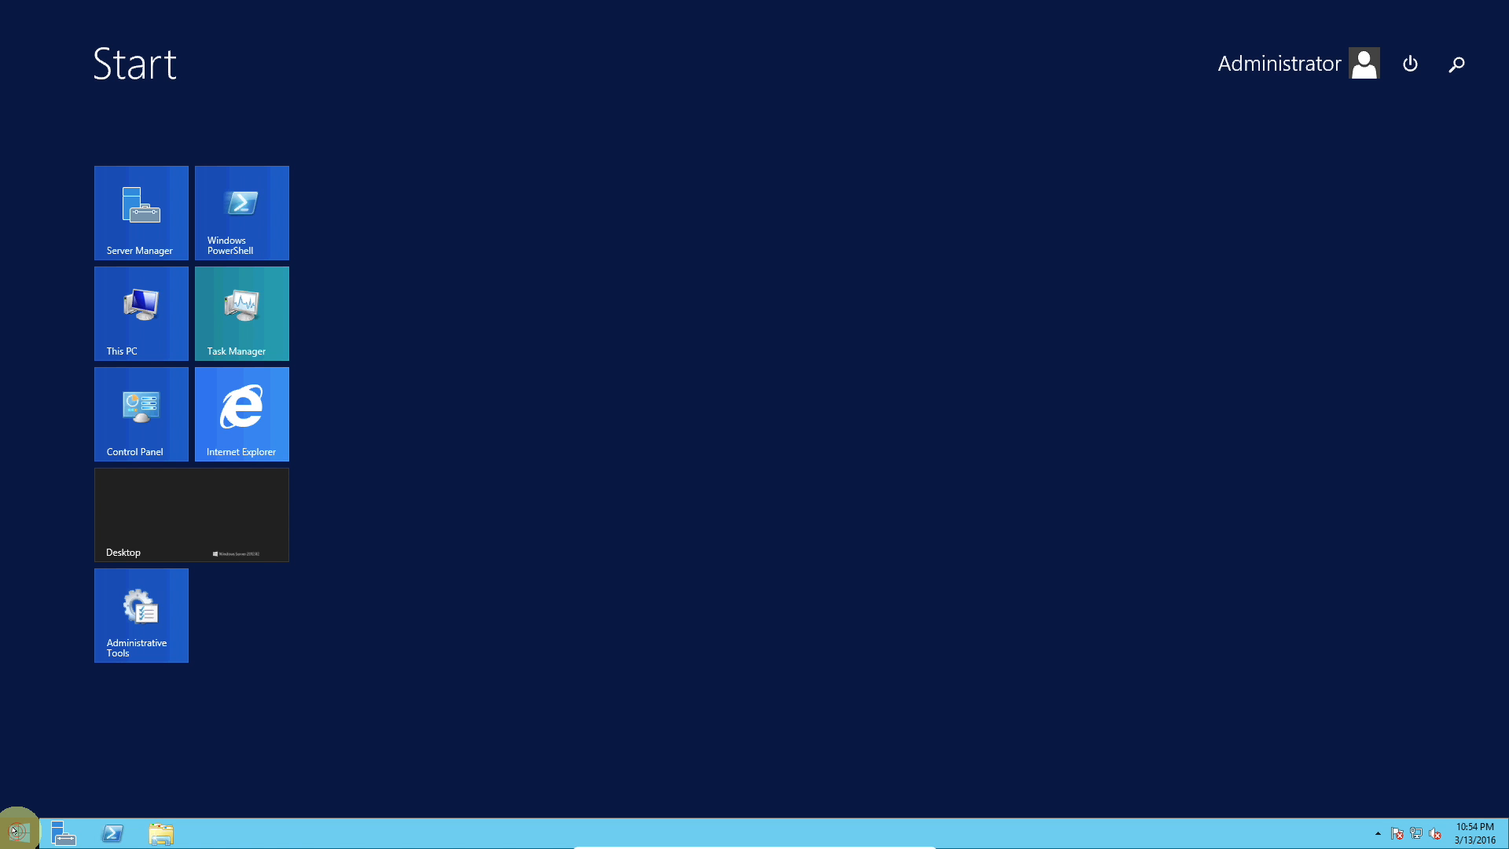
{"action": "left_click", "coordinate": [13, 830]}
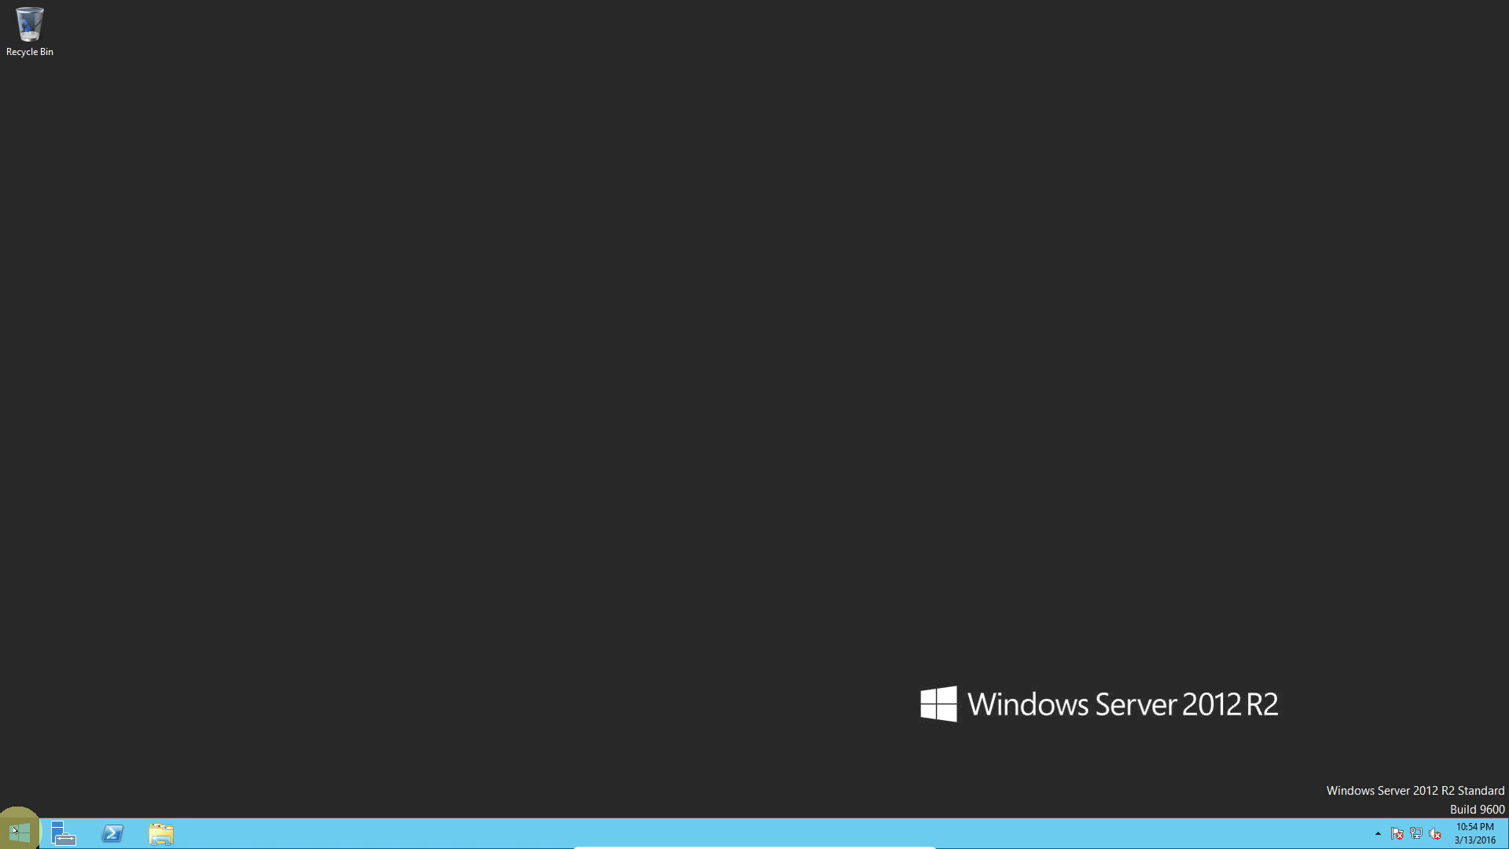
Step: Open the System information window from the Start button's quick-access menu and close it
{"action": "right_click", "coordinate": [15, 830]}
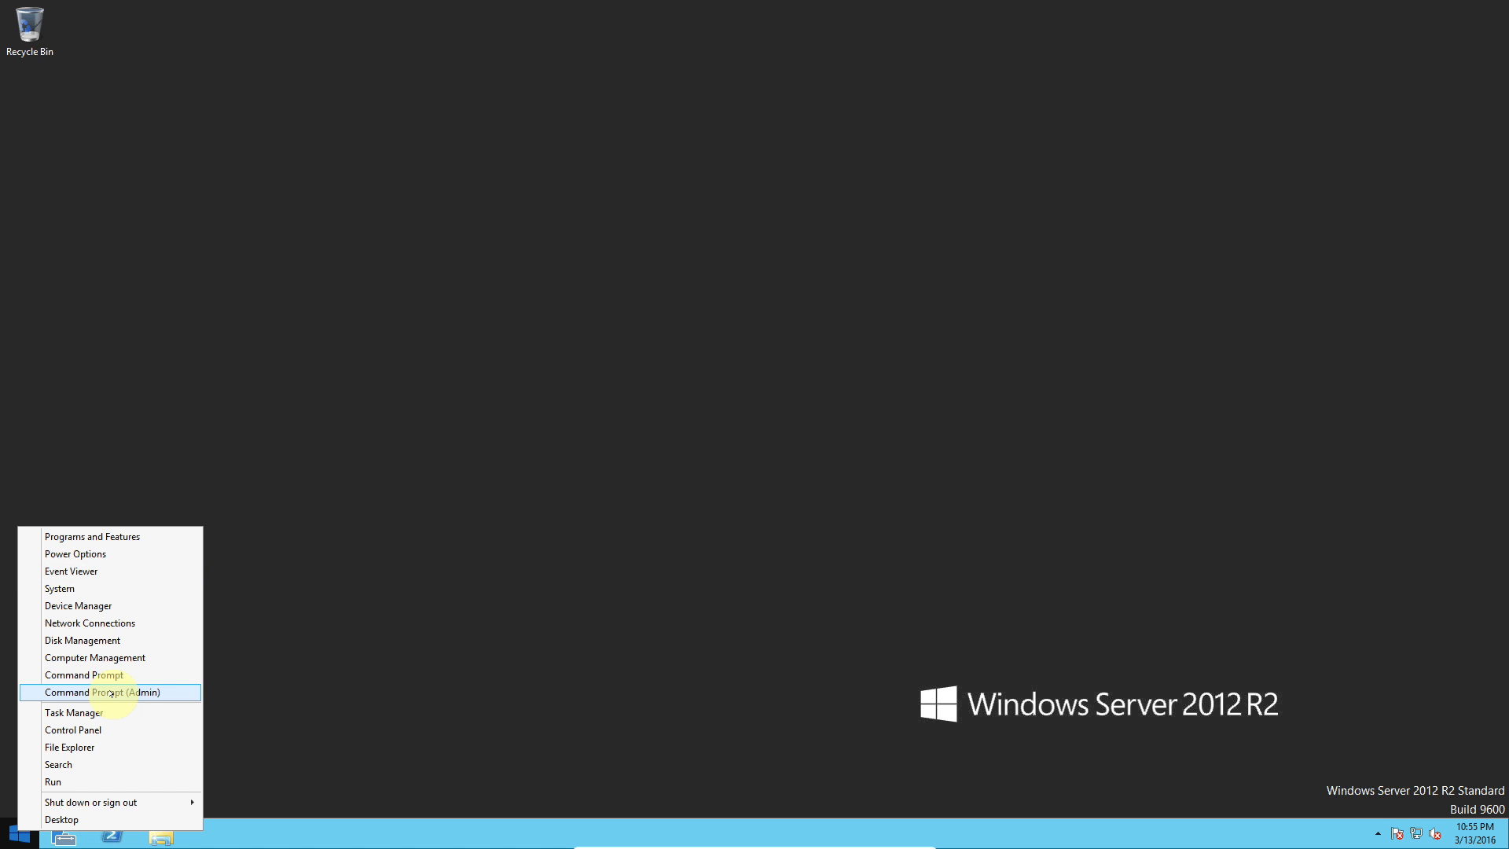
{"action": "left_click", "coordinate": [104, 592]}
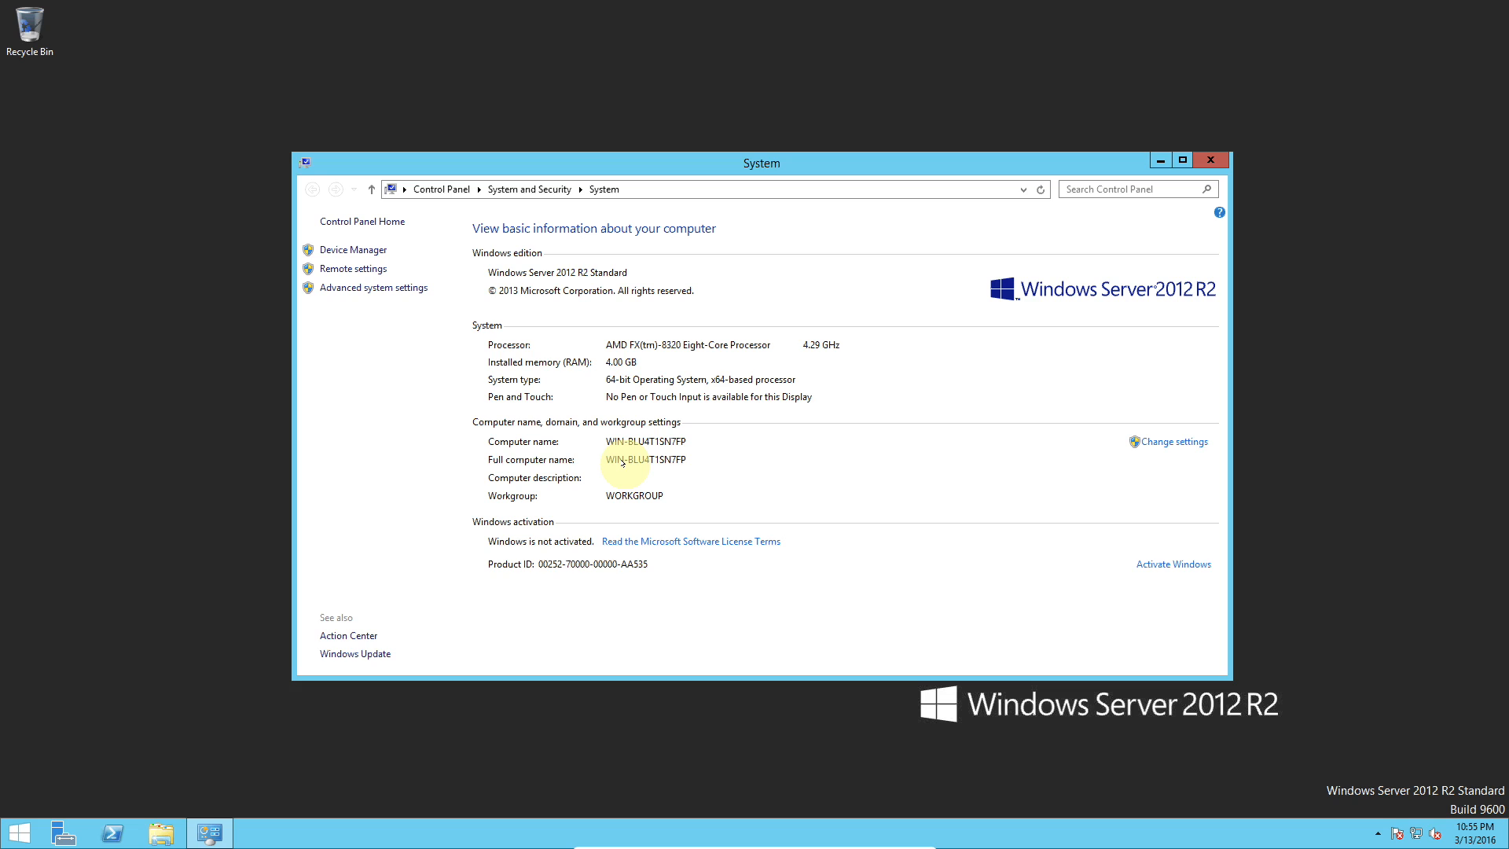
{"action": "left_click", "coordinate": [1214, 158]}
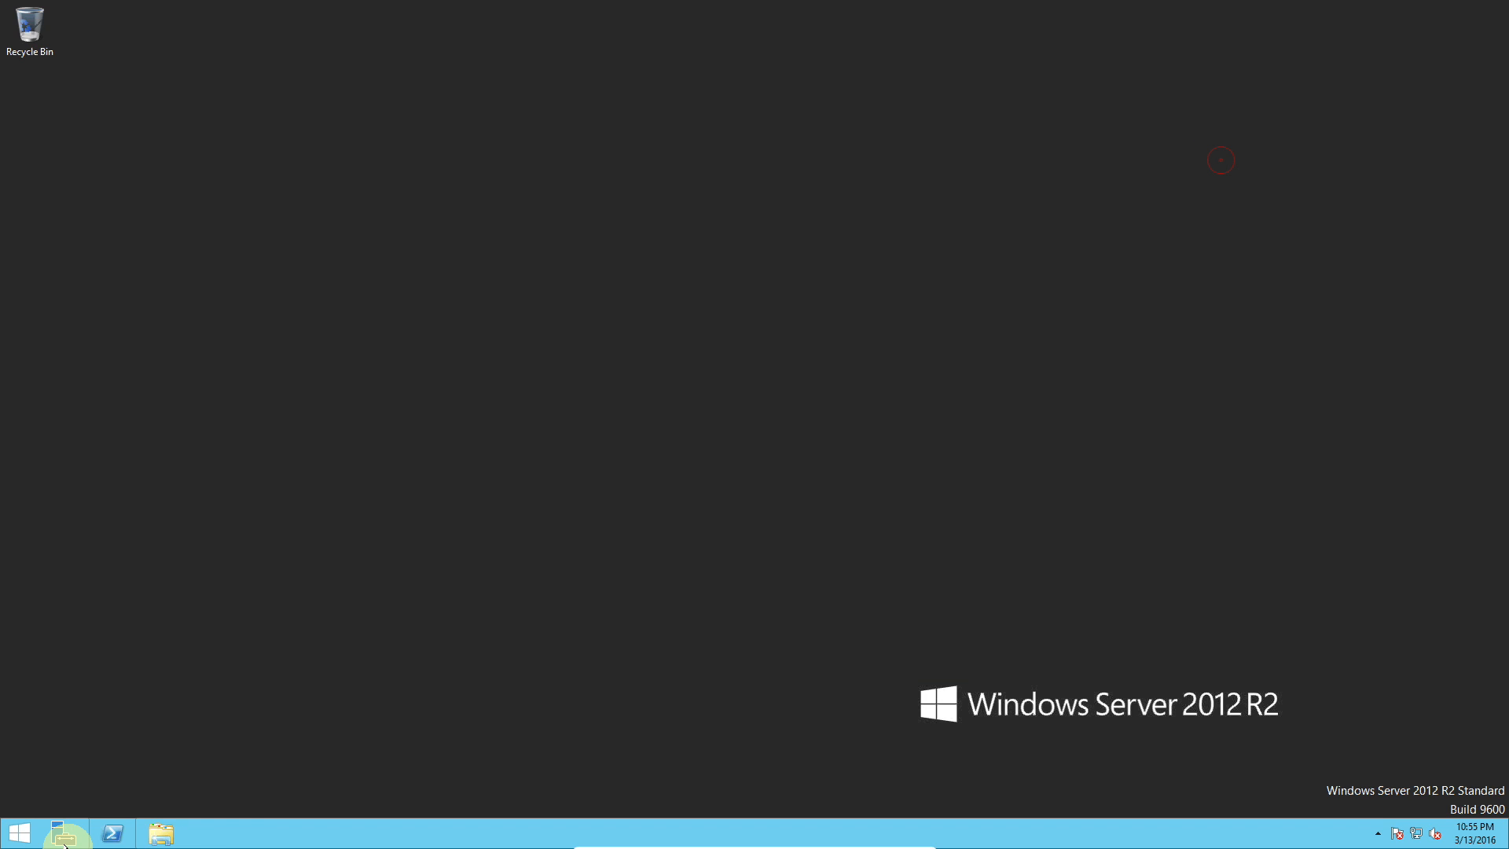
Step: Open Server Manager from the taskbar
{"action": "right_click", "coordinate": [22, 831]}
{"action": "left_click", "coordinate": [279, 646]}
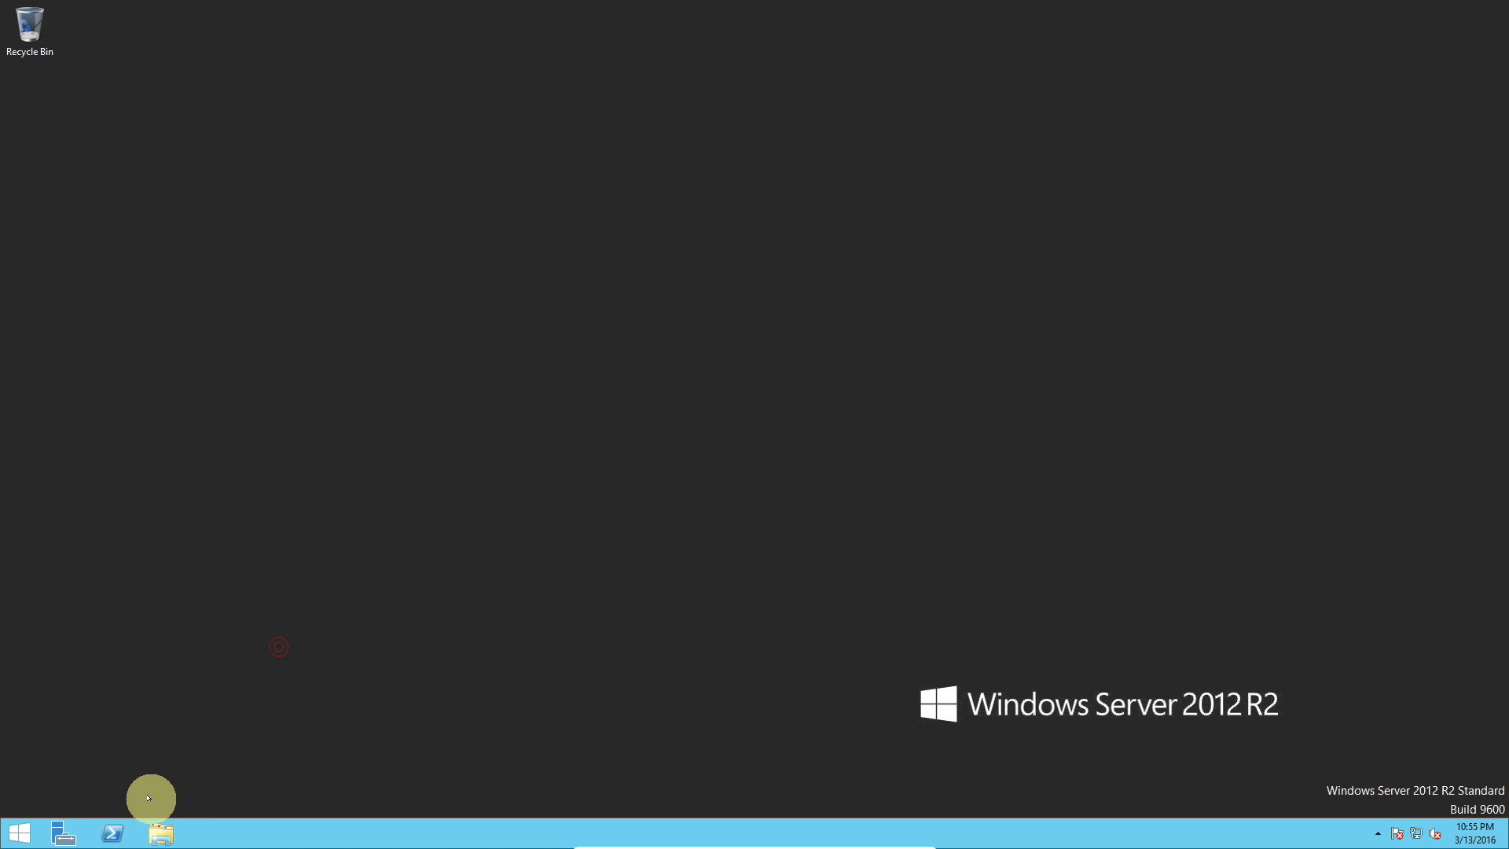
{"action": "left_click", "coordinate": [63, 837]}
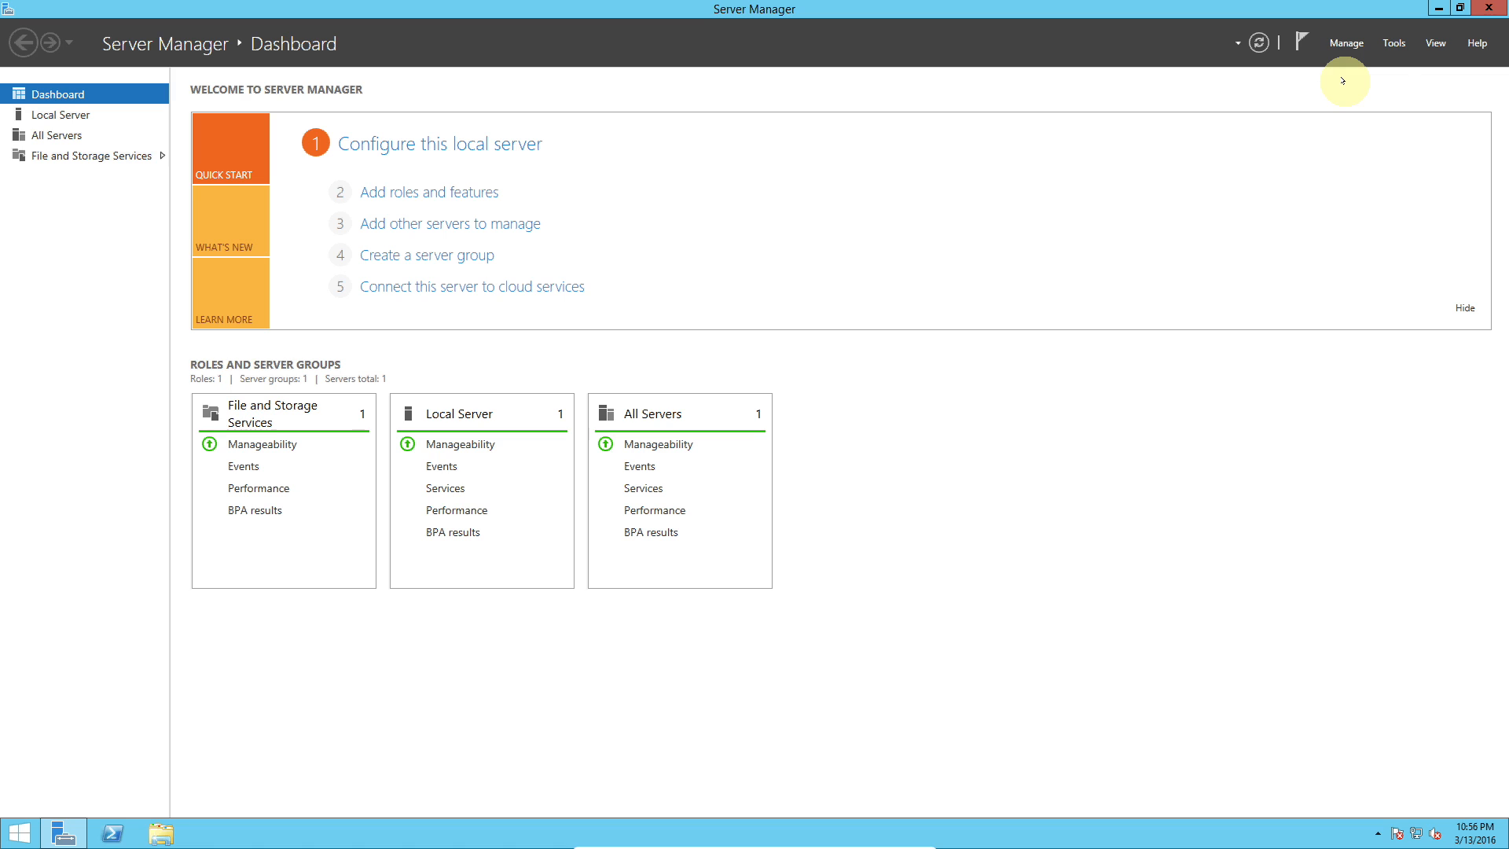
Step: Browse the Tools, View and Manage menus and open Server Manager Properties, cancelling without changes
{"action": "left_click", "coordinate": [1392, 45]}
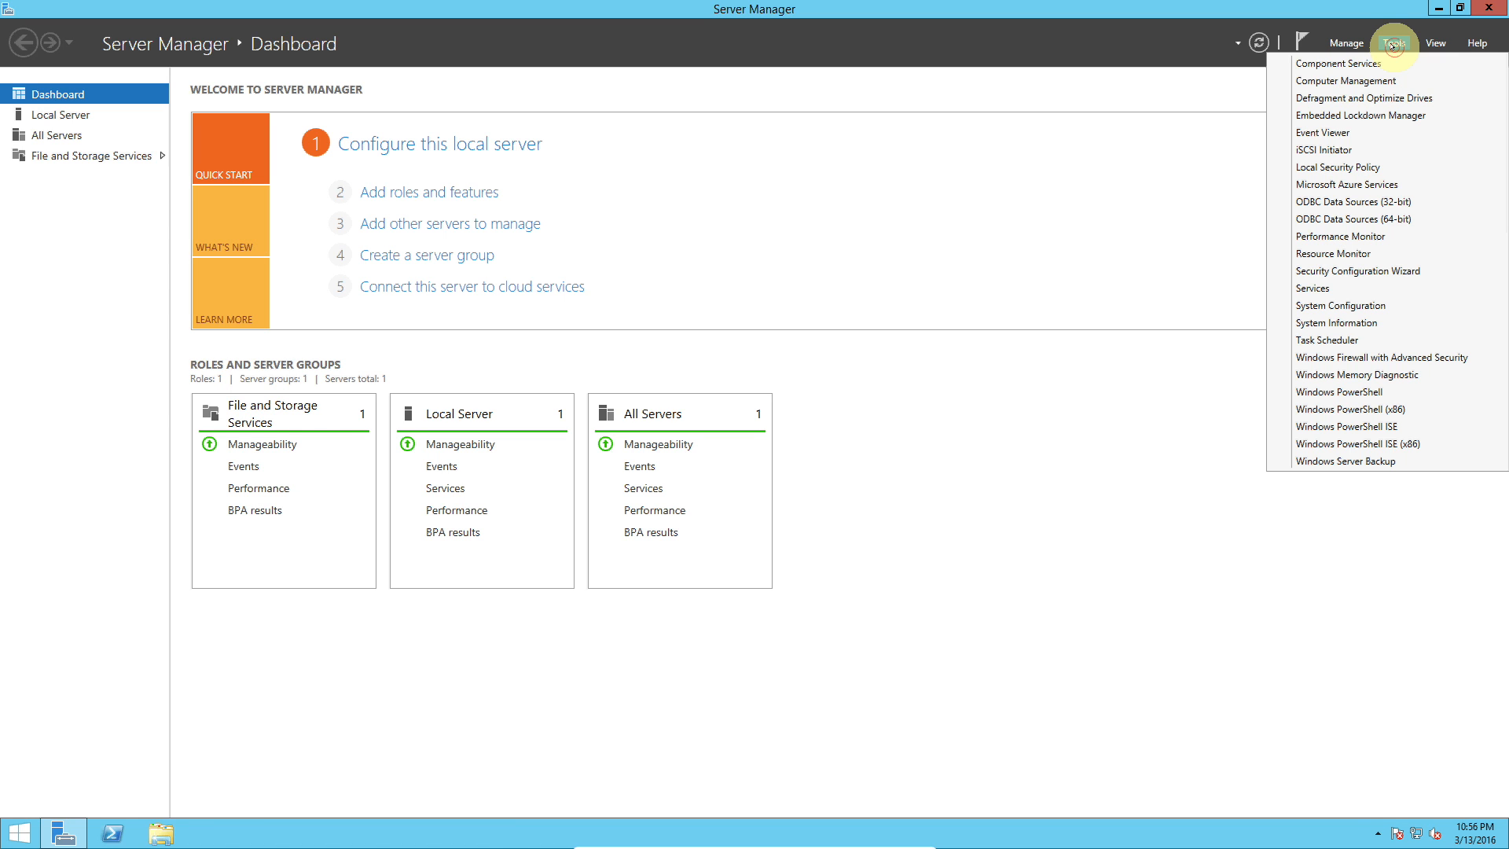
{"action": "left_click", "coordinate": [1432, 42]}
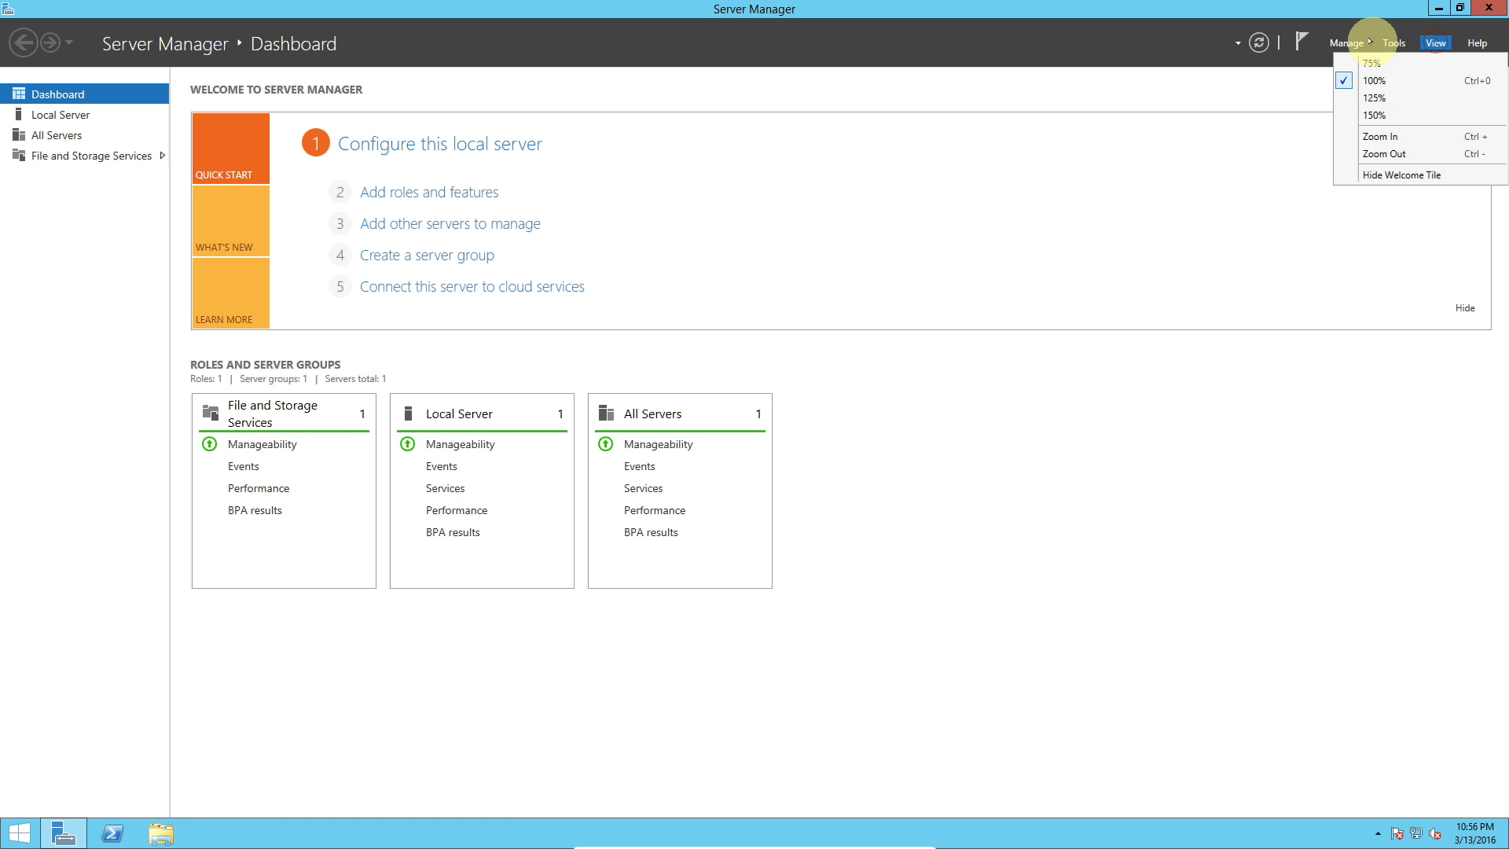
{"action": "left_click", "coordinate": [1343, 42]}
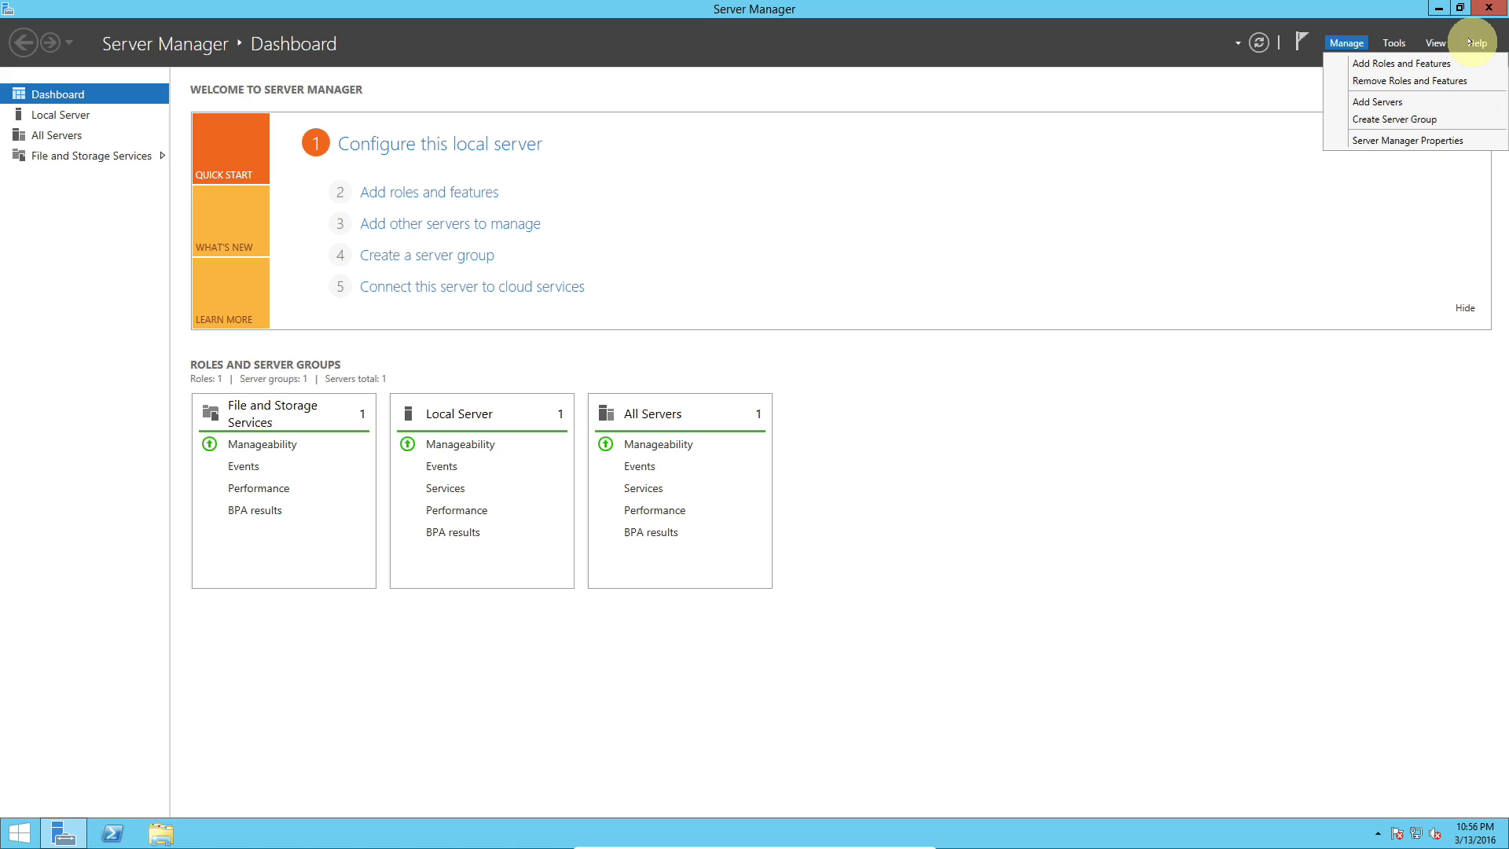
{"action": "left_click", "coordinate": [1401, 139]}
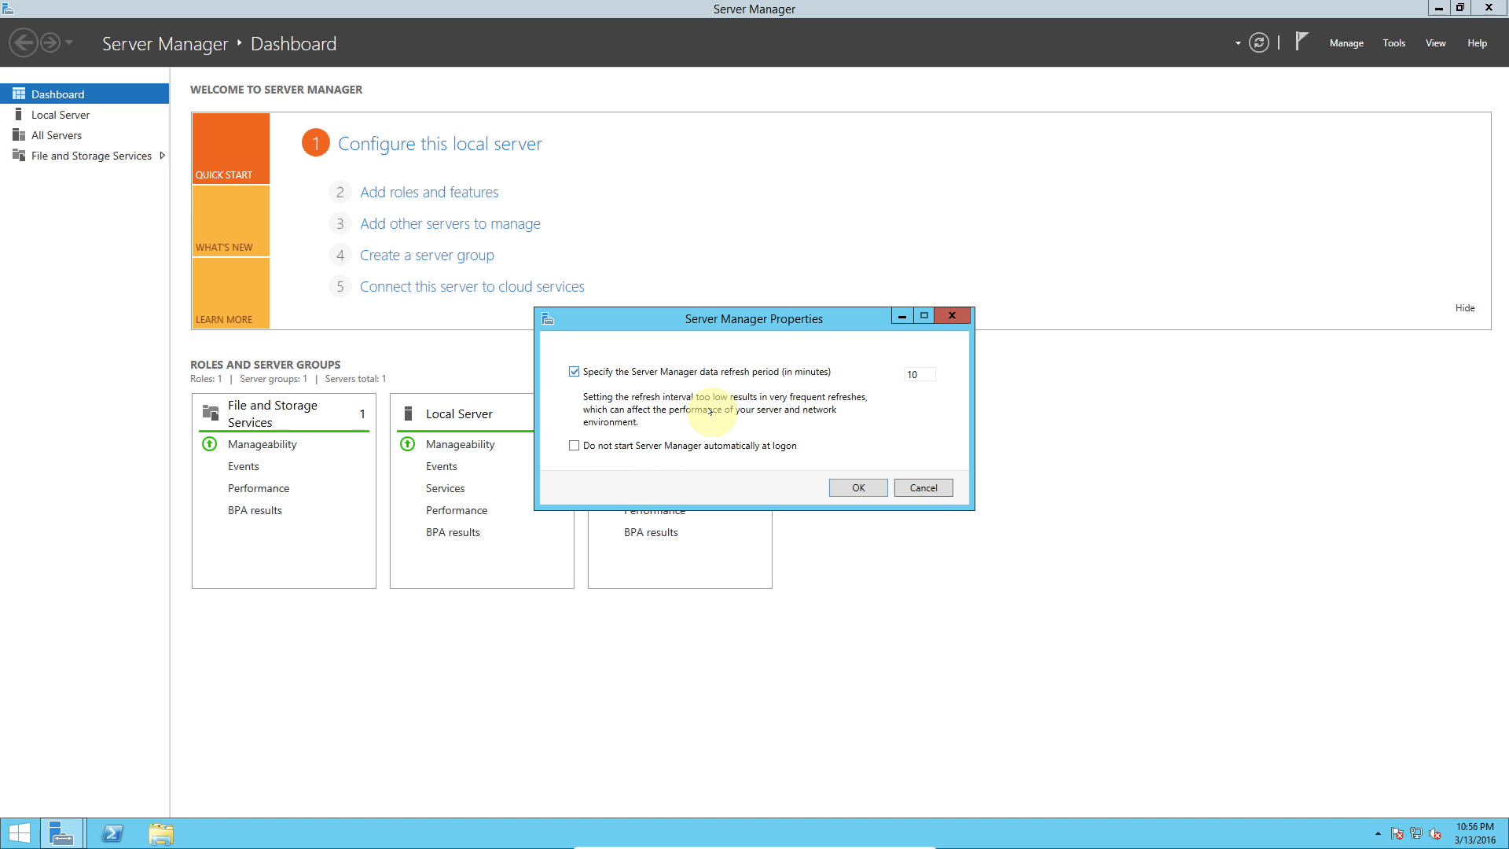
{"action": "left_click", "coordinate": [926, 490]}
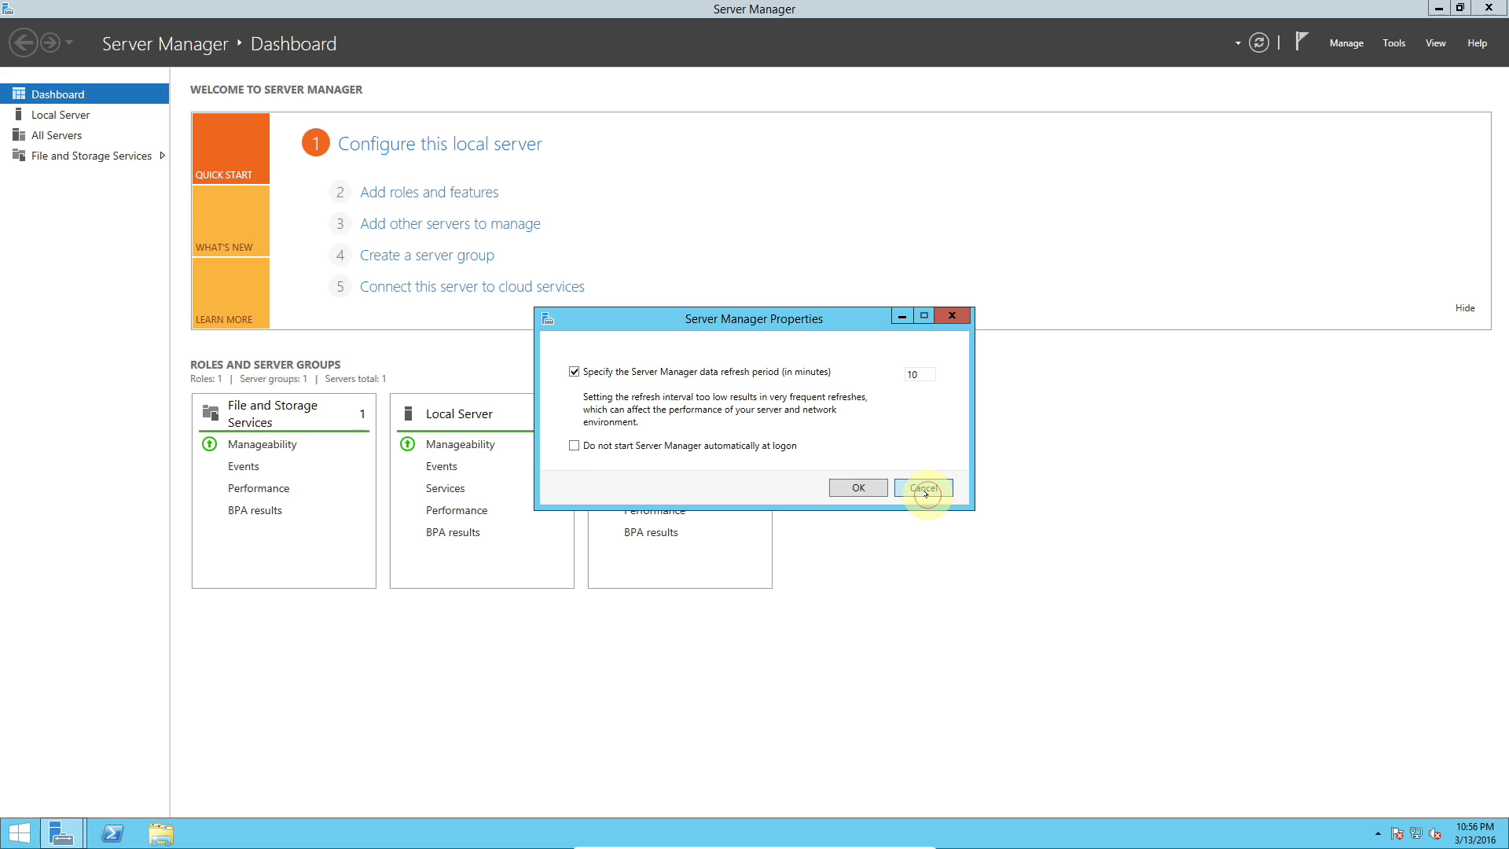
Step: Set Server Manager Properties so Server Manager does not start automatically at logon
{"action": "left_click", "coordinate": [1348, 46]}
{"action": "left_click", "coordinate": [1355, 142]}
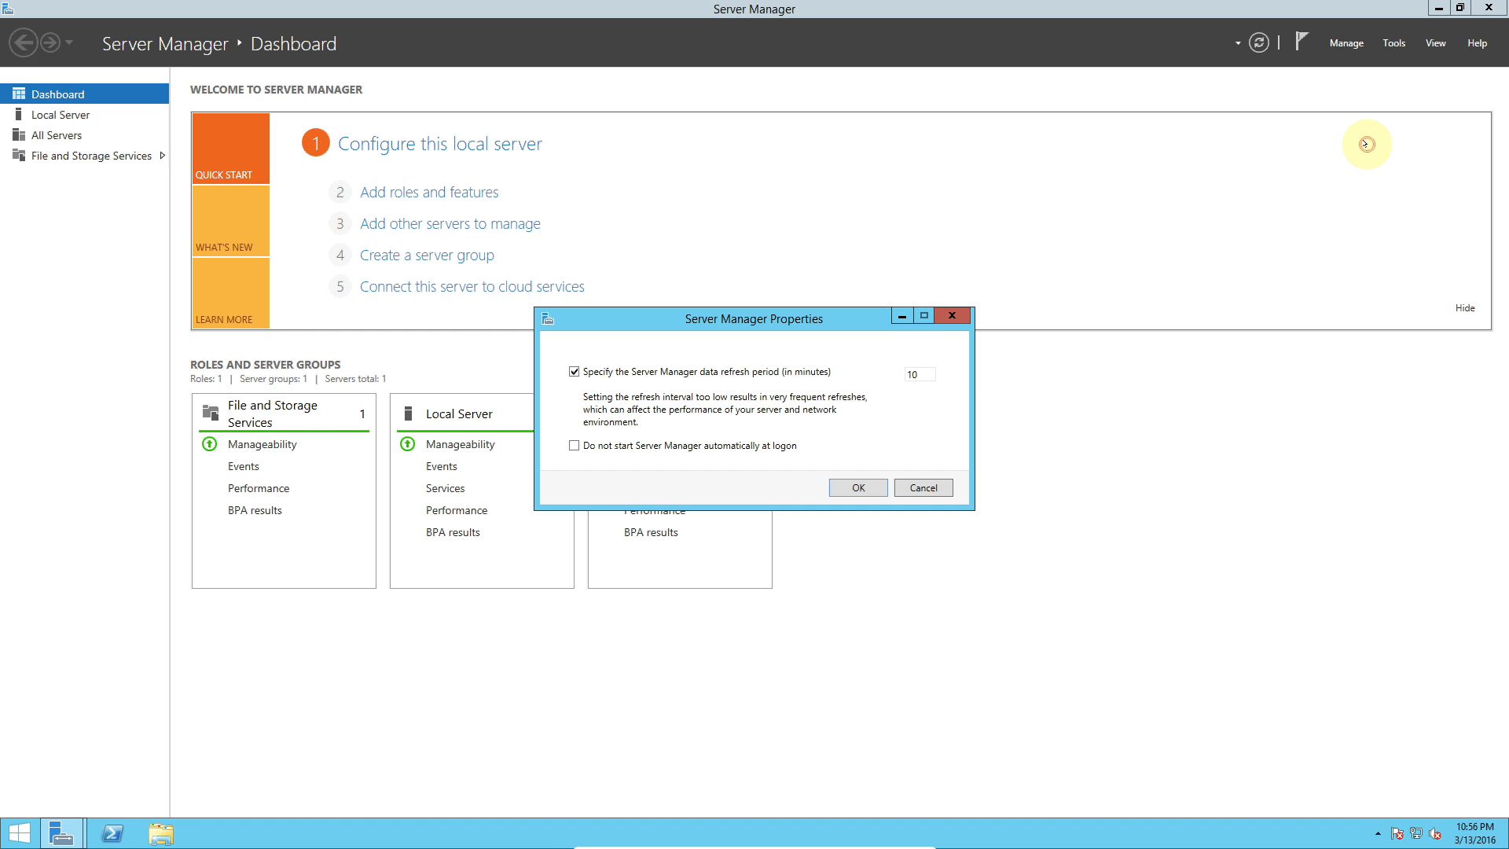
{"action": "left_click", "coordinate": [634, 443]}
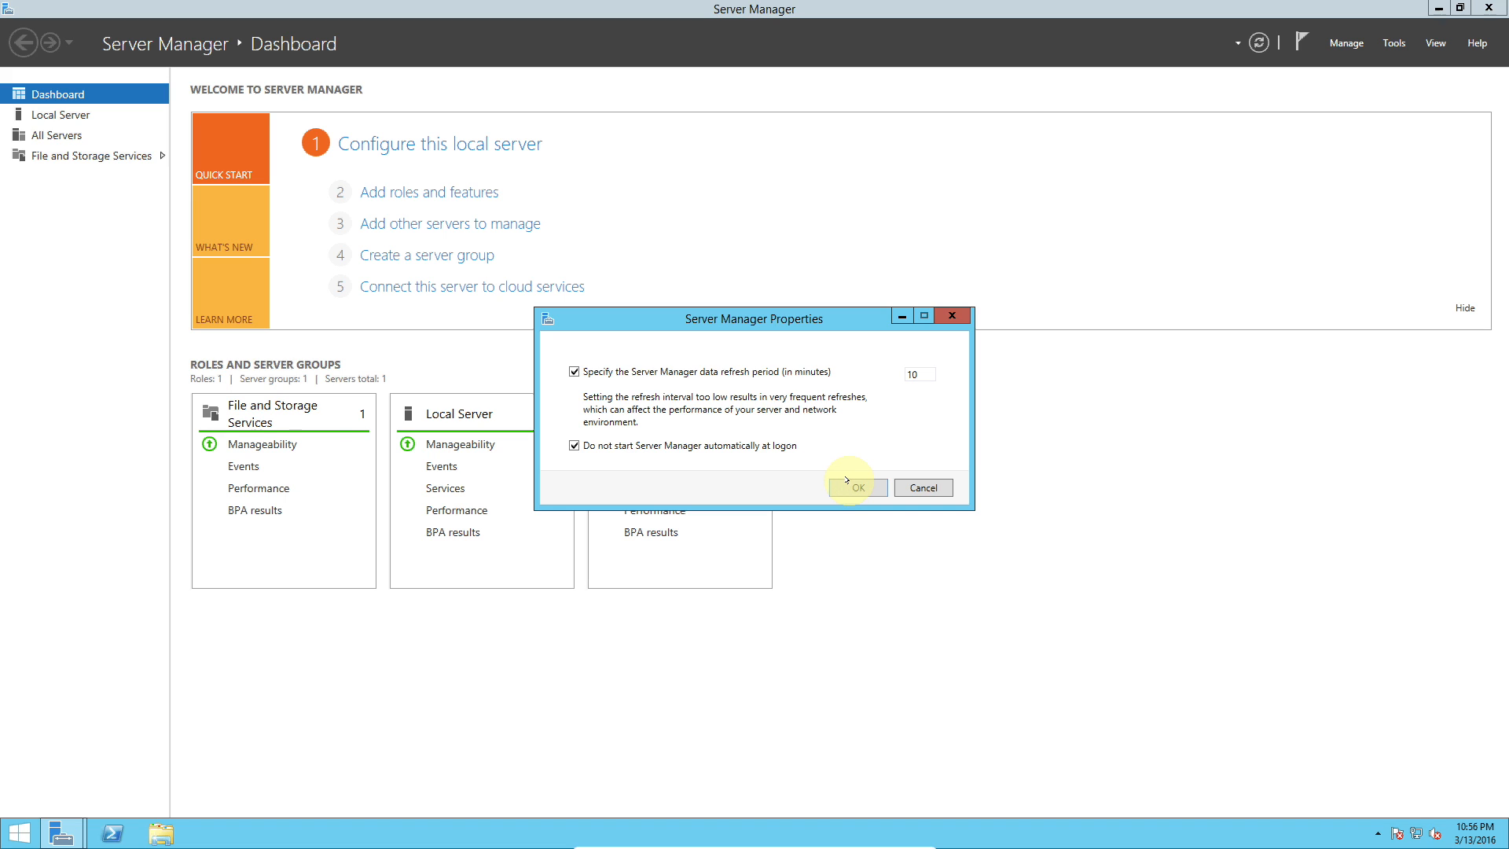
{"action": "left_click", "coordinate": [849, 484]}
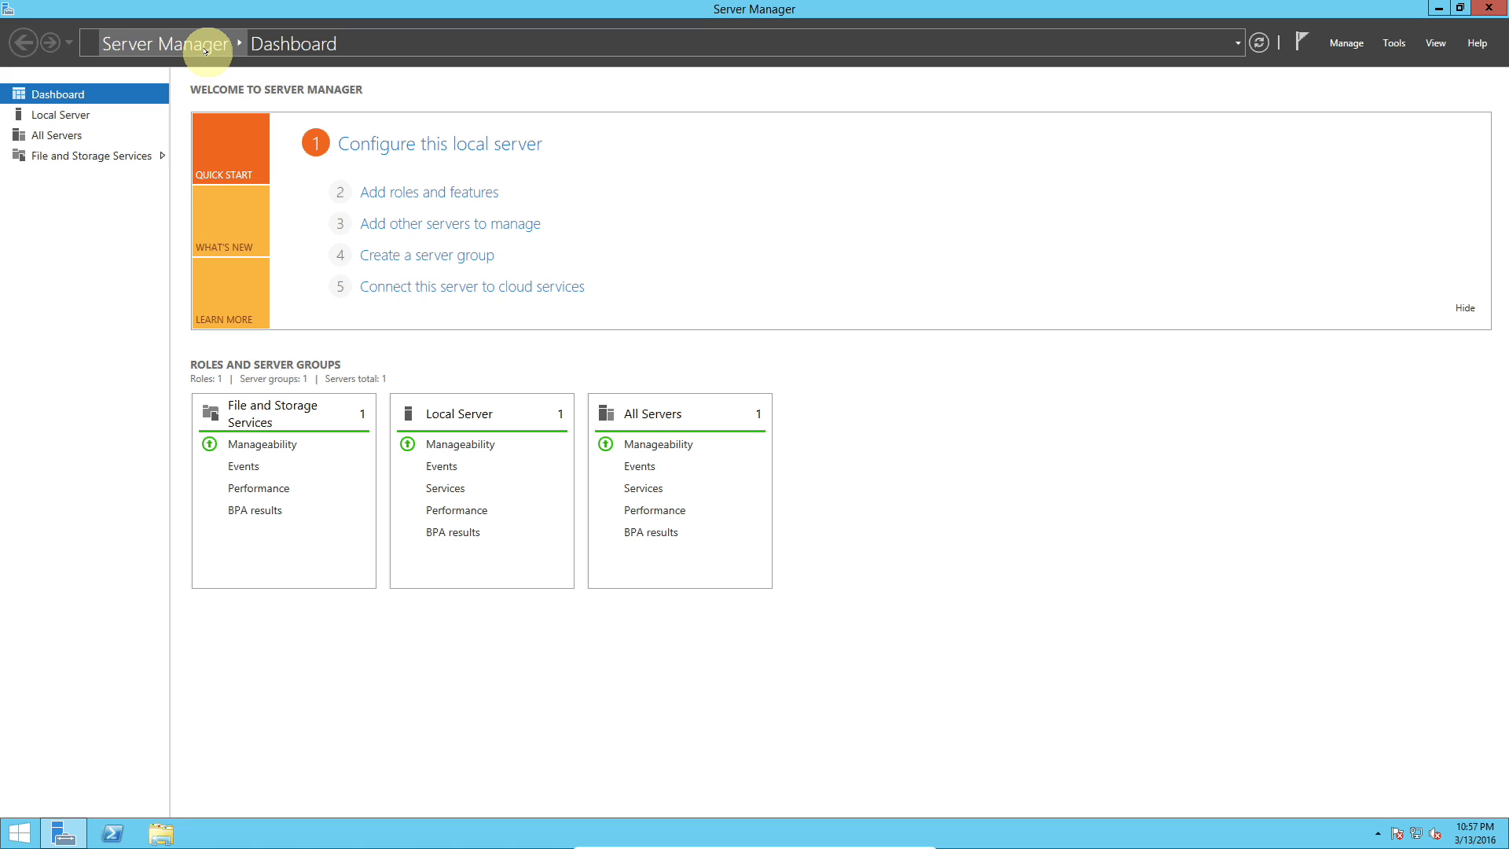
Step: Review the Local Server, All Servers and File and Storage Services pages, returning to the Dashboard
{"action": "left_click", "coordinate": [78, 122]}
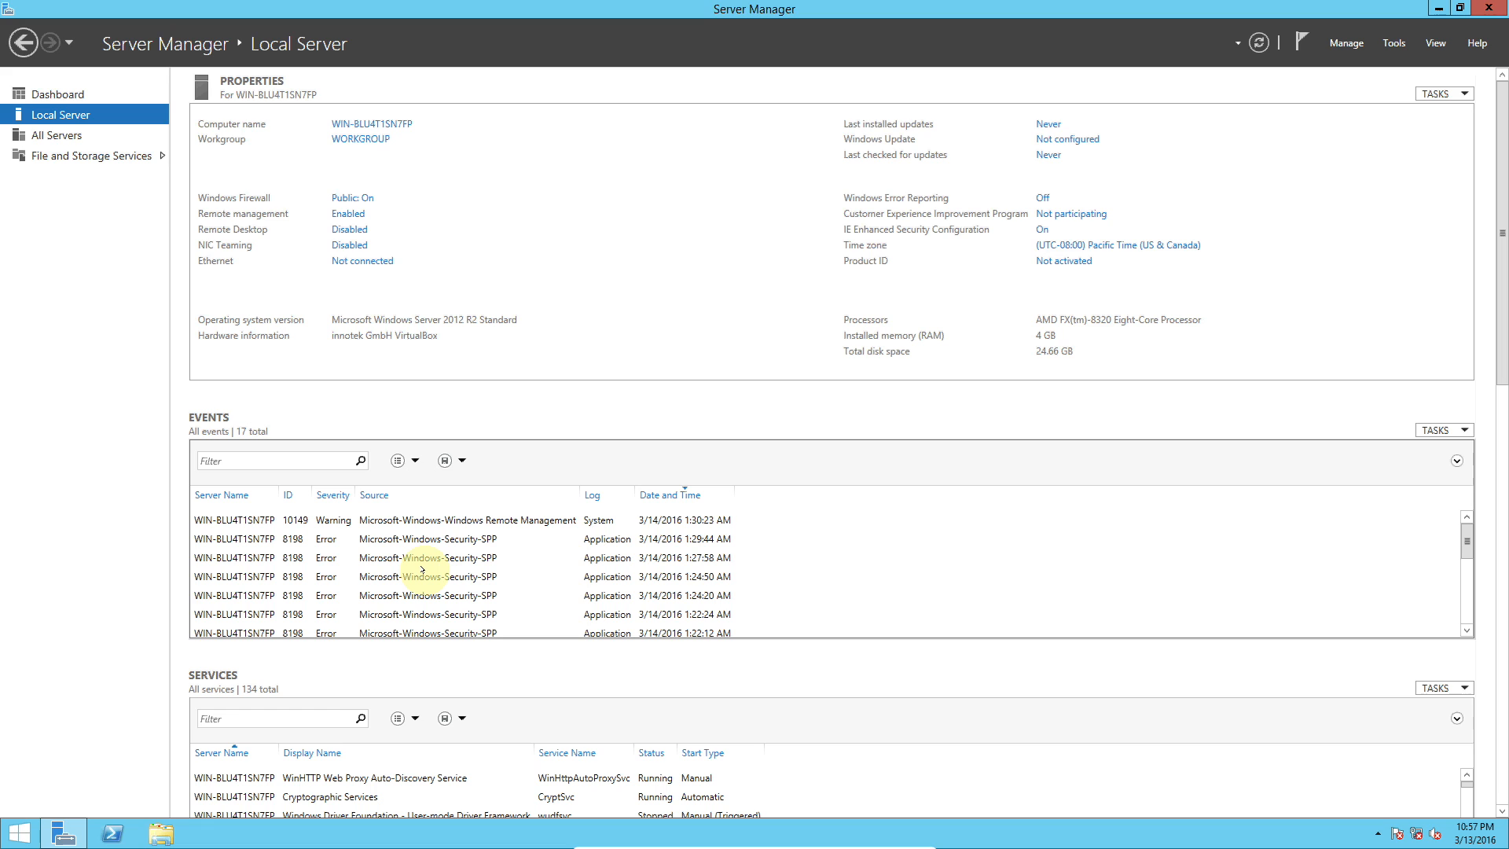
{"action": "scroll", "coordinate": [422, 570], "scroll_direction": "down", "scroll_amount": 4}
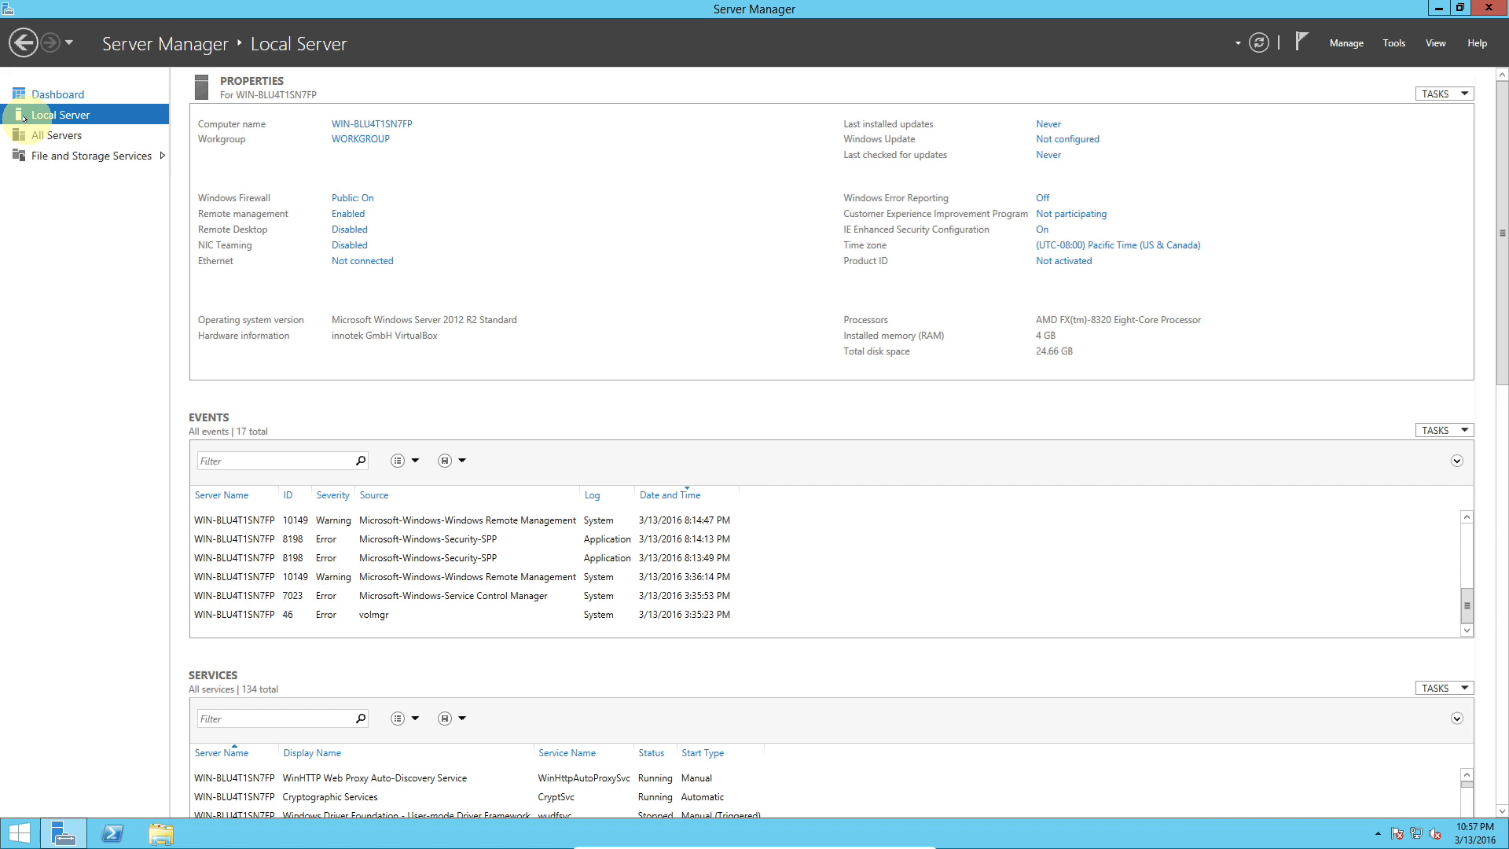
{"action": "left_click", "coordinate": [40, 134]}
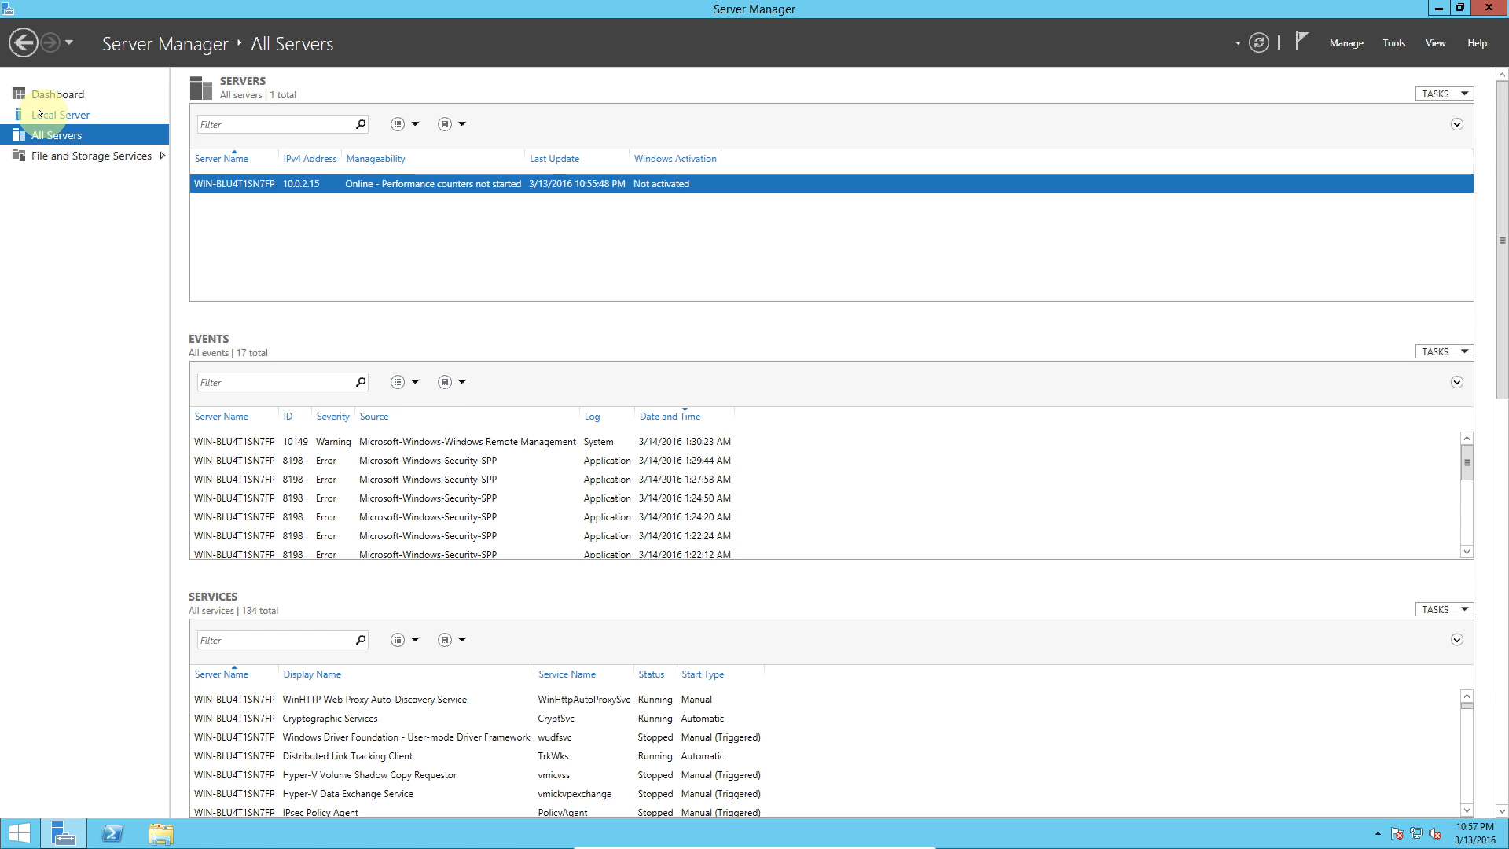
{"action": "left_click", "coordinate": [76, 154]}
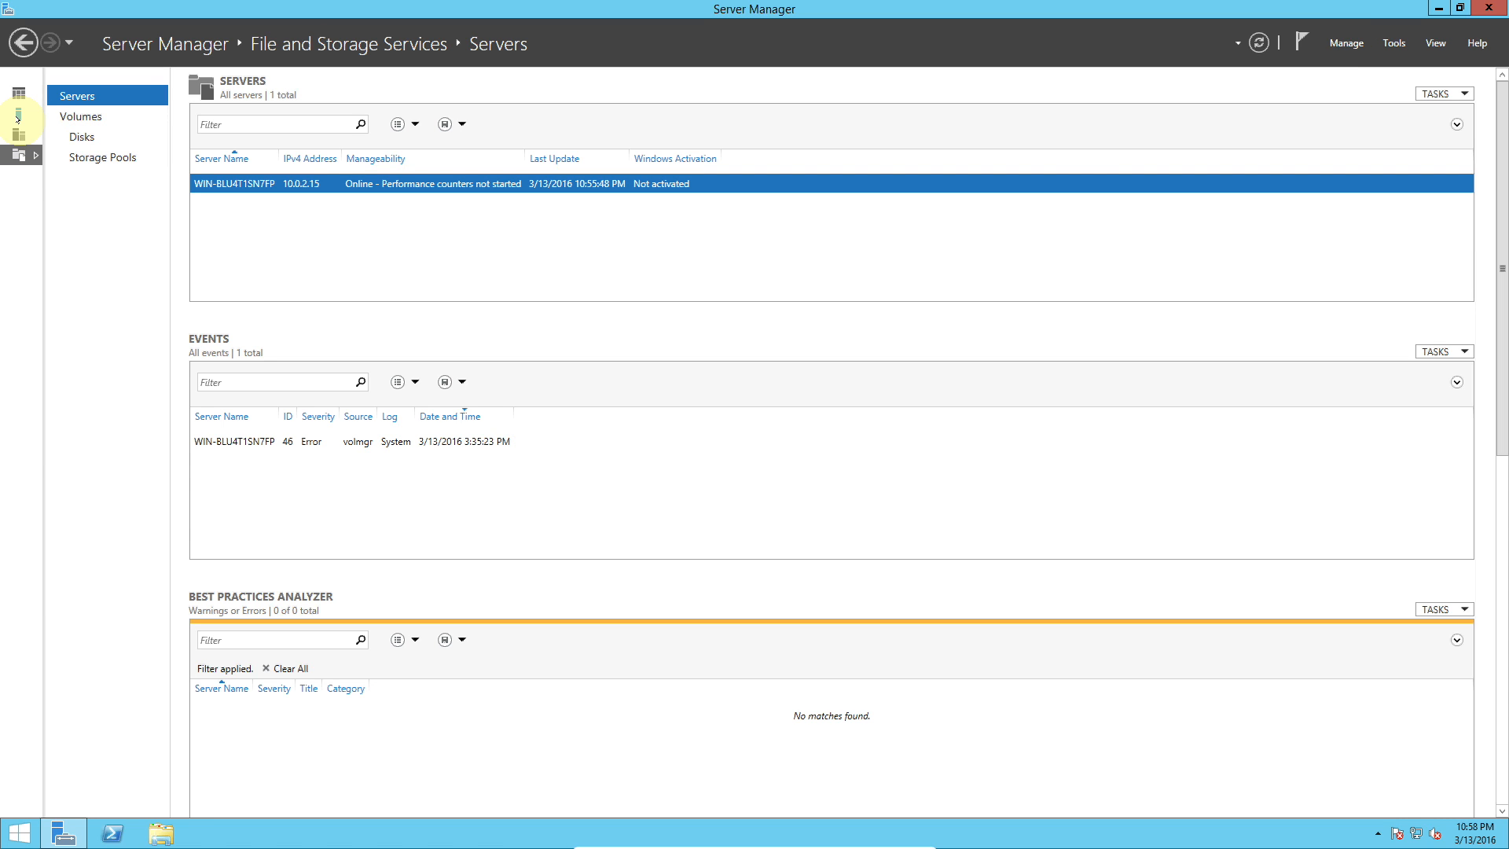
{"action": "left_click", "coordinate": [19, 93]}
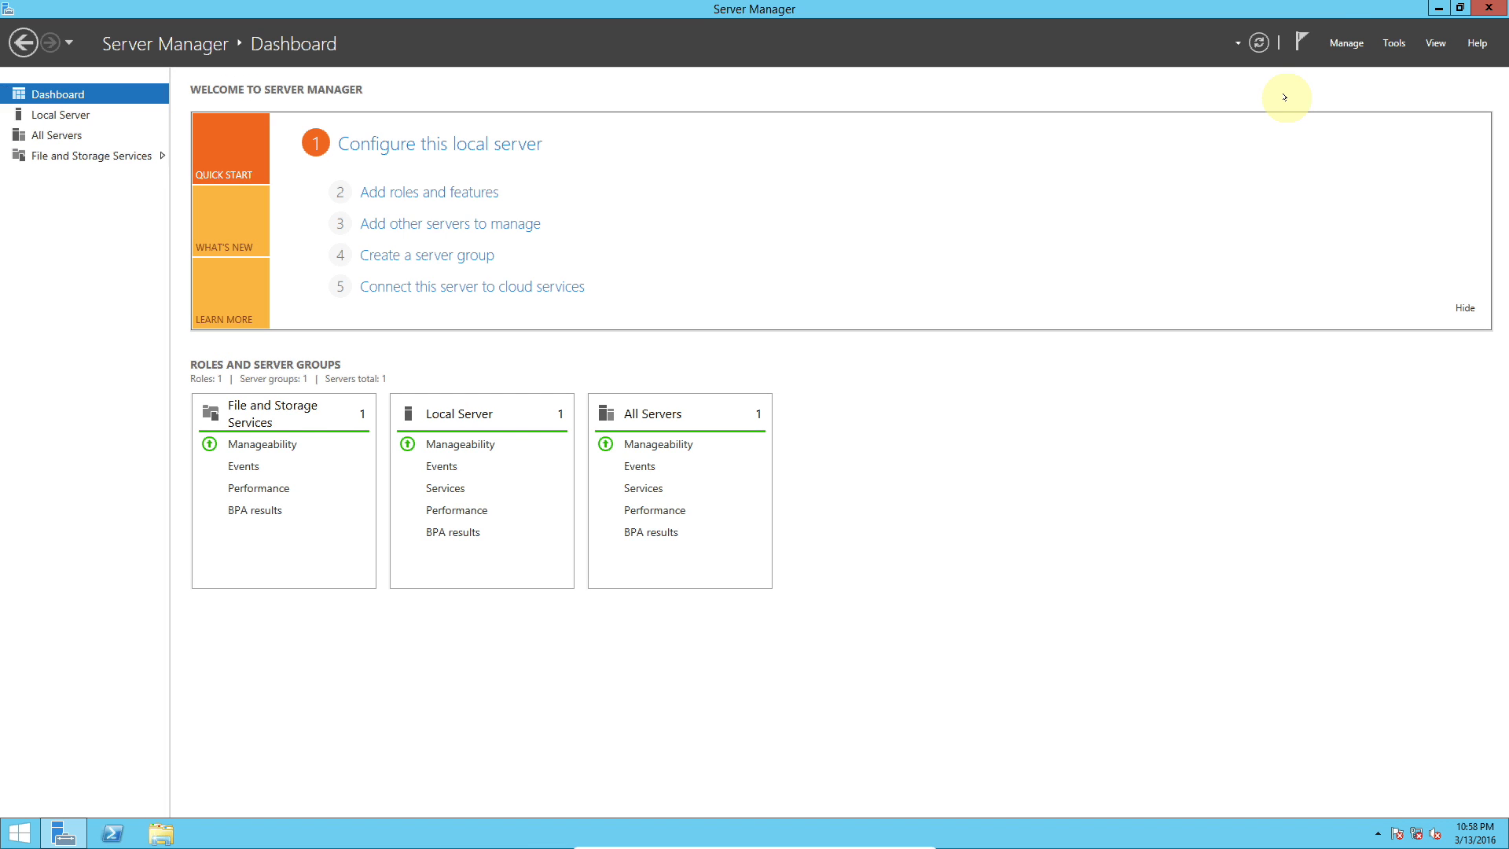
Step: Reopen Server Manager Properties to check the logon startup option and close it
{"action": "left_click", "coordinate": [1344, 41]}
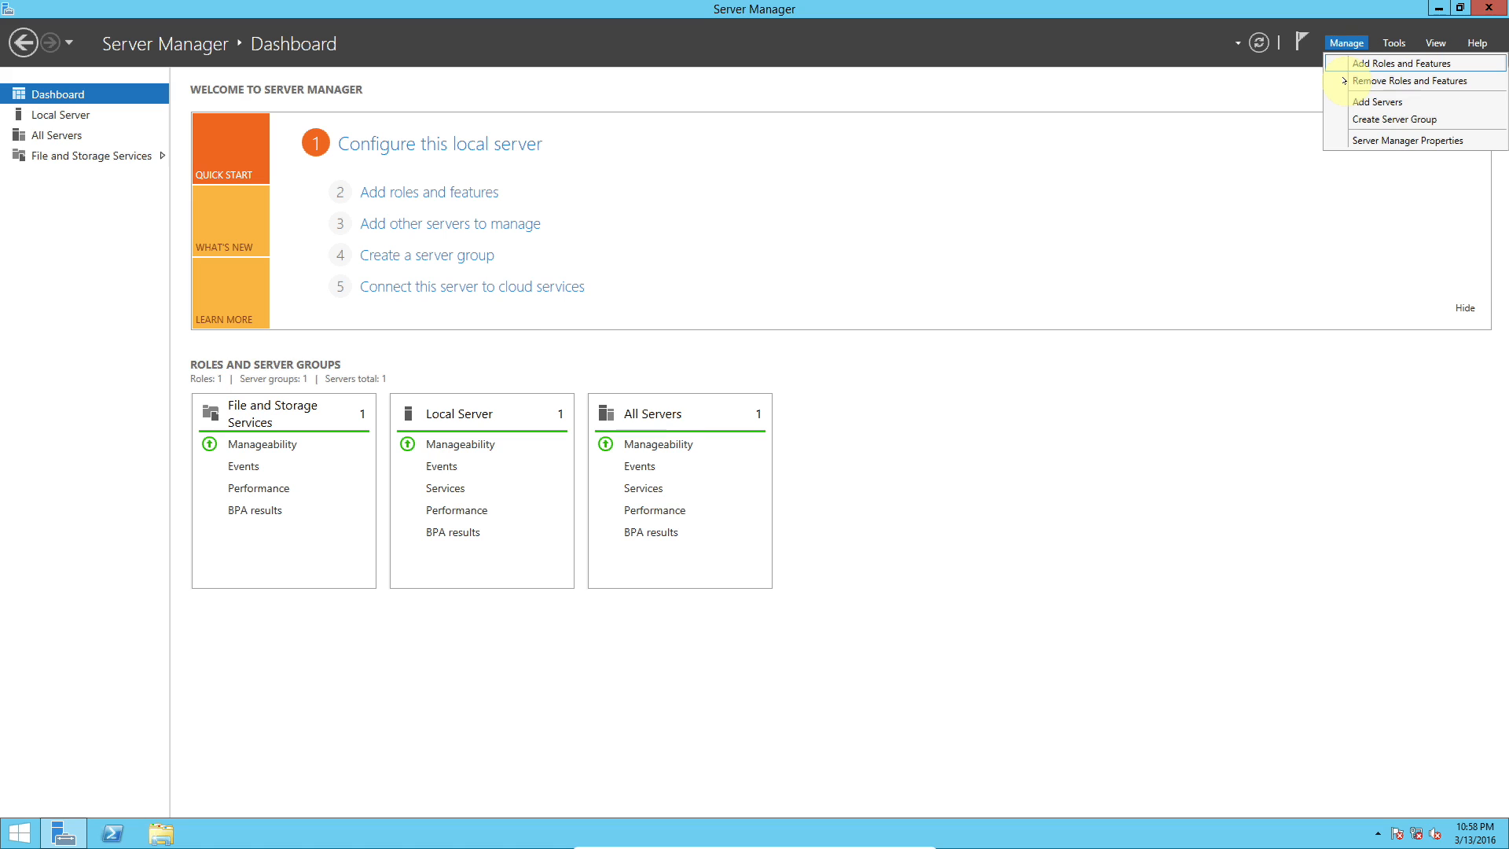
{"action": "left_click", "coordinate": [1354, 141]}
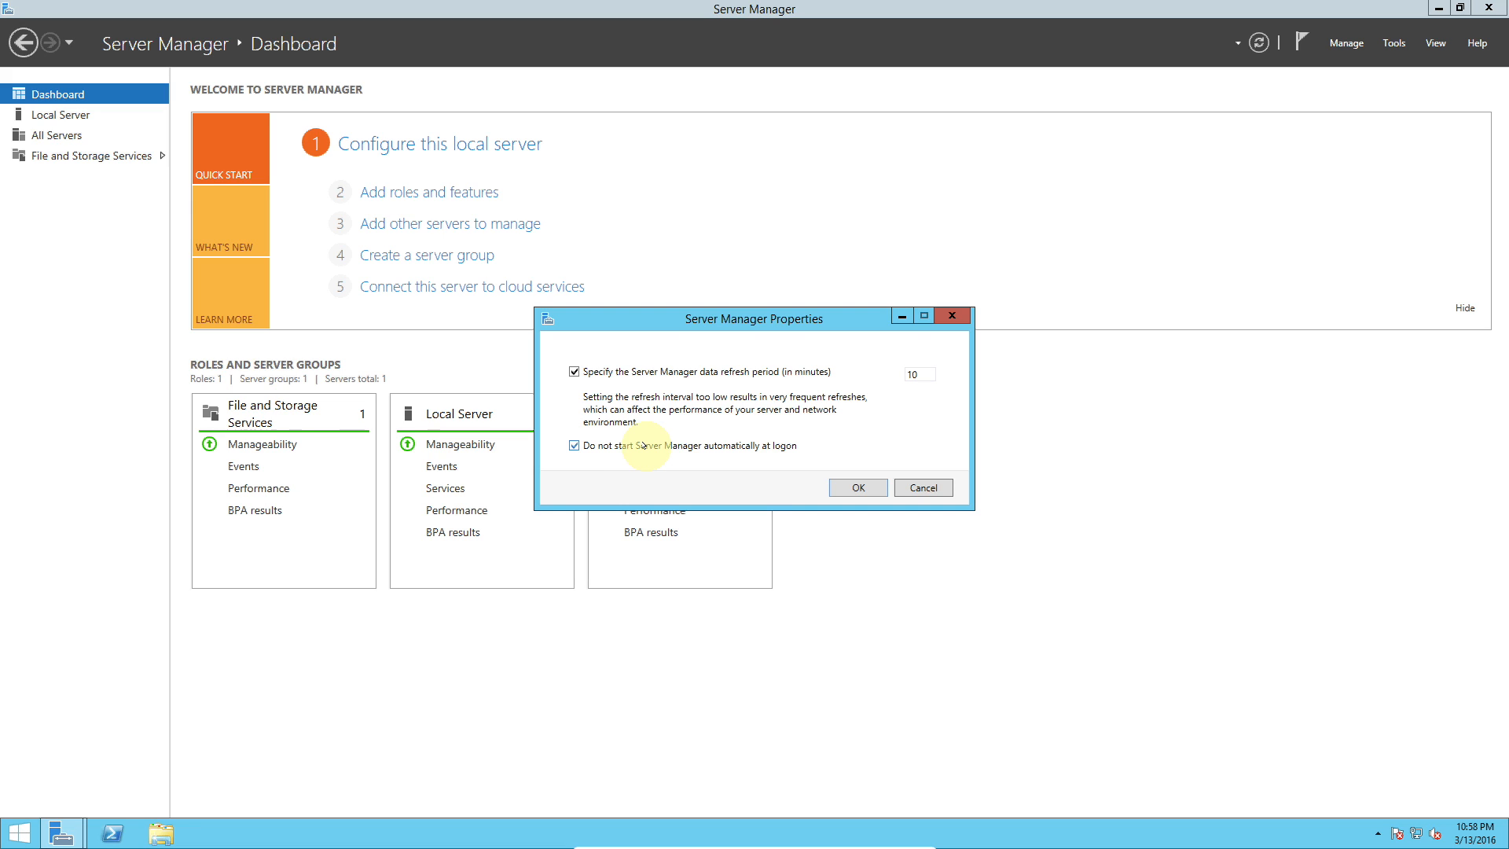
{"action": "left_click", "coordinate": [856, 489]}
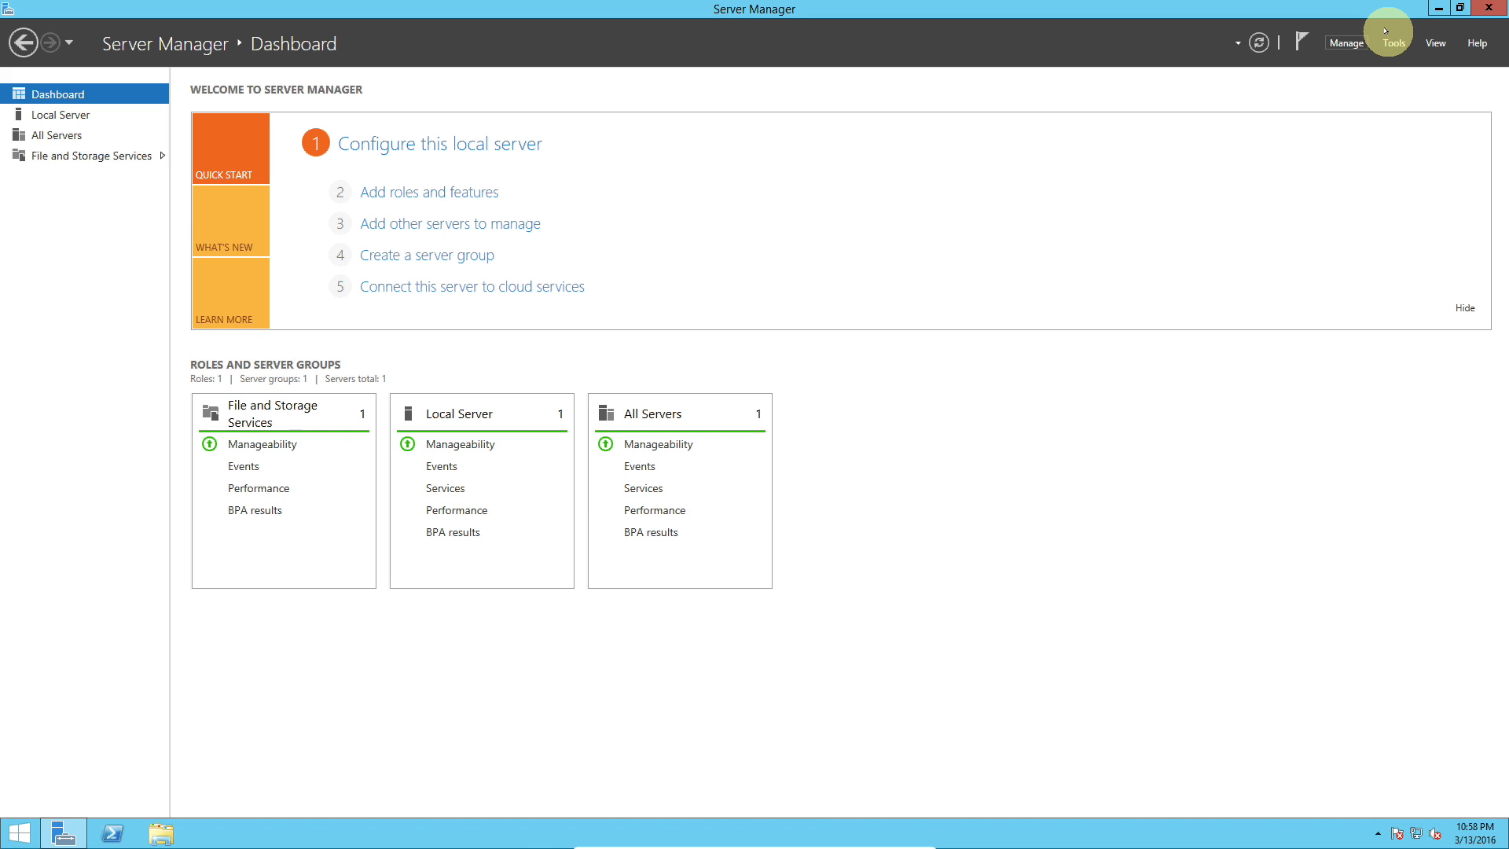
Step: Browse the View and Tools menus, then refresh the Dashboard
{"action": "left_click", "coordinate": [1432, 44]}
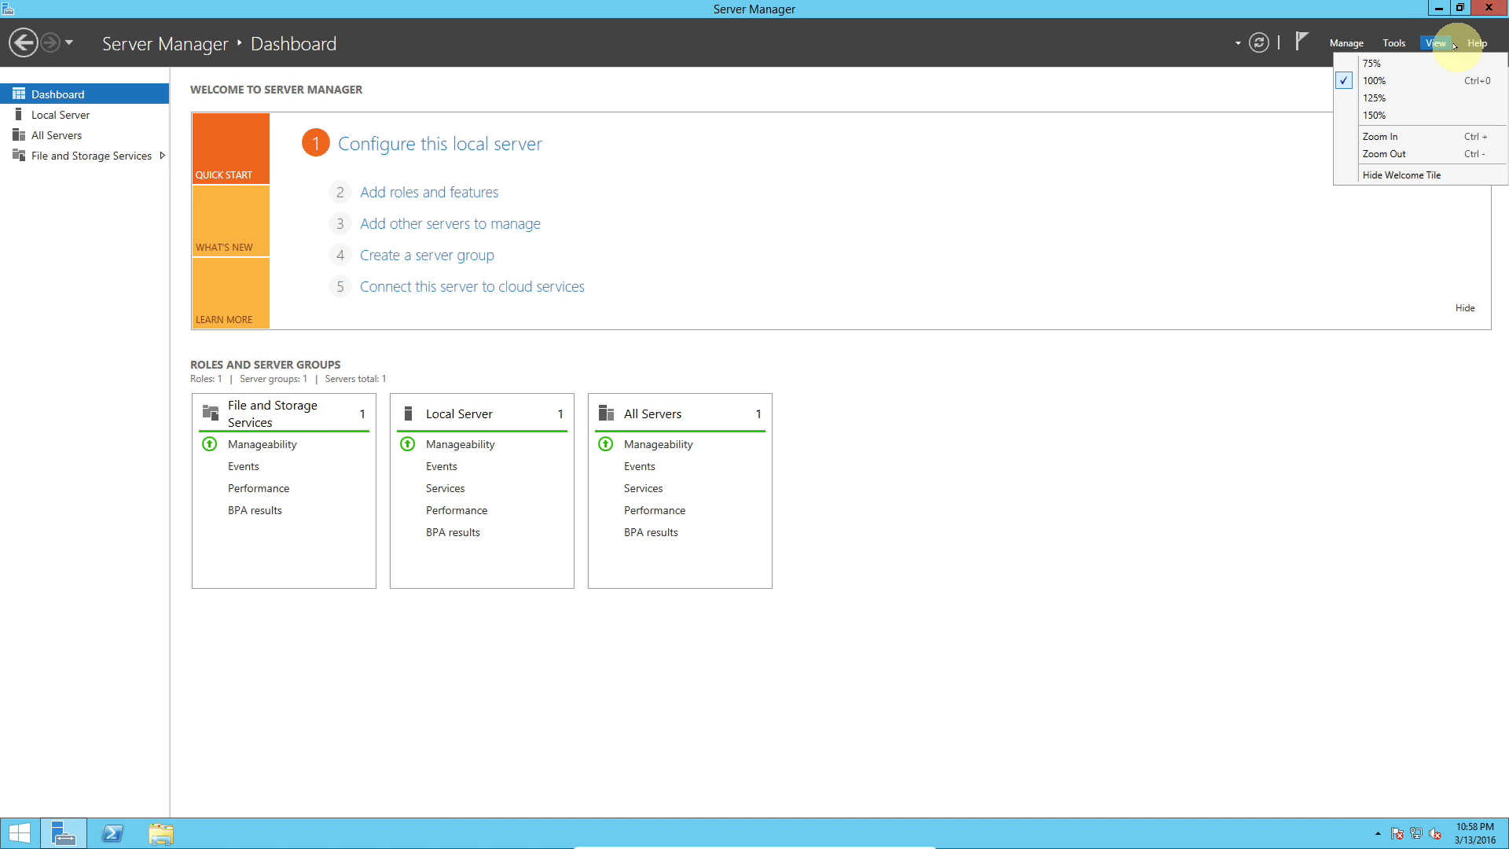
{"action": "left_click", "coordinate": [1392, 44]}
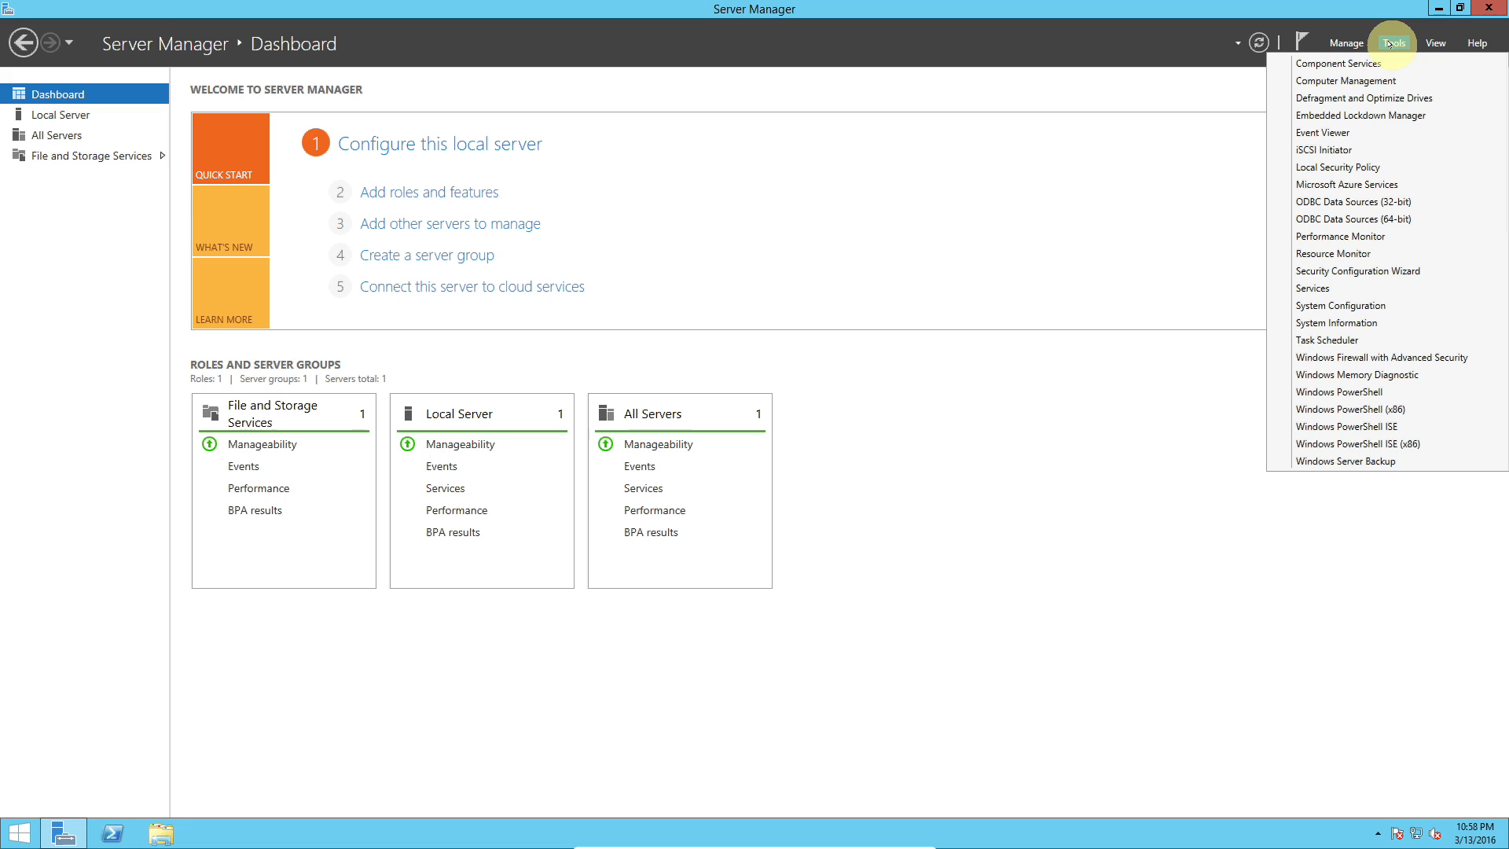
{"action": "left_click", "coordinate": [1368, 101]}
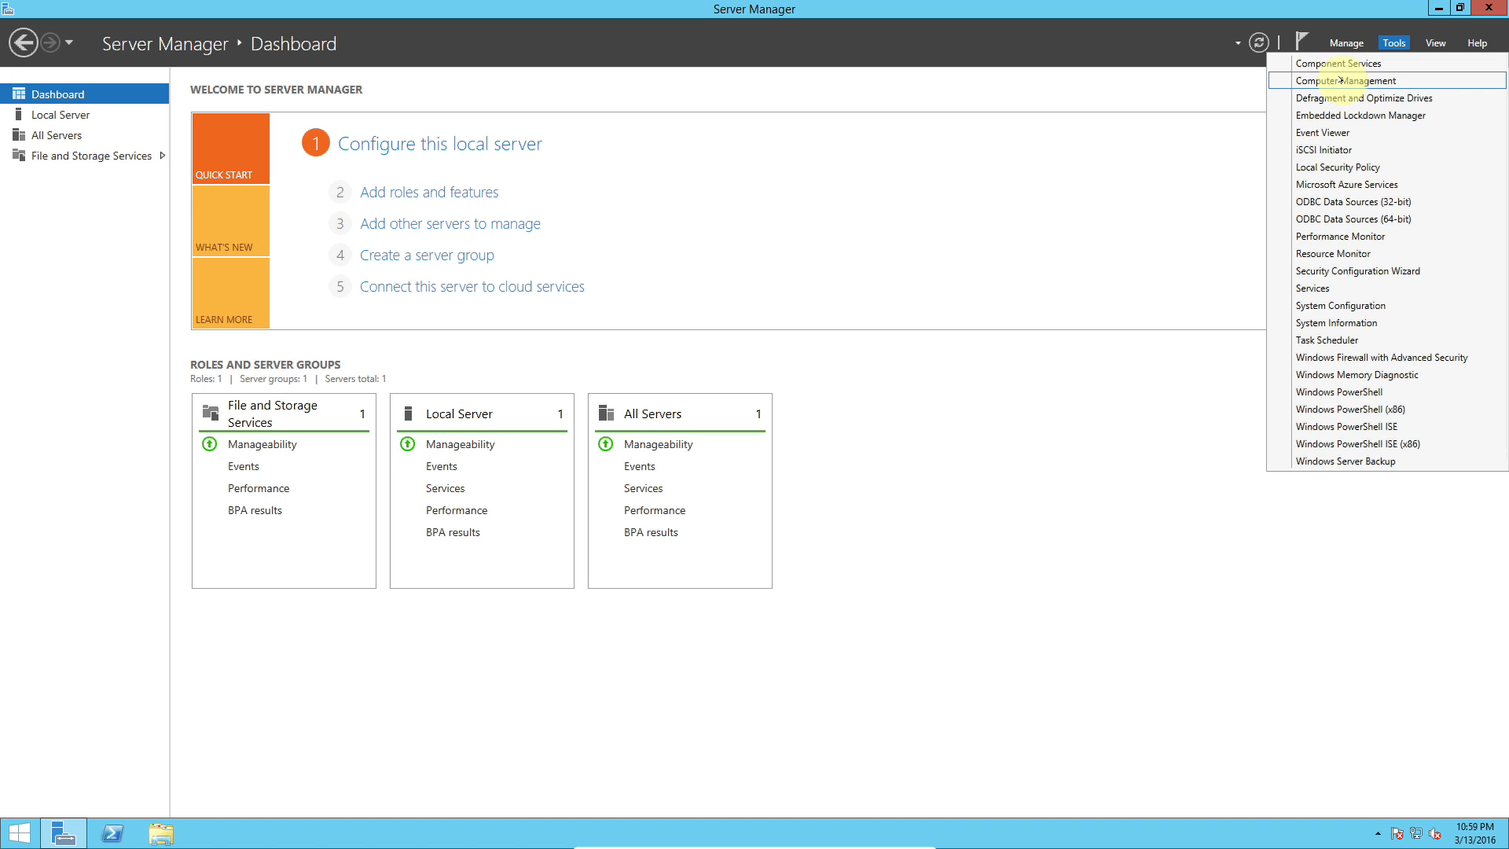
{"action": "key", "text": "Down"}
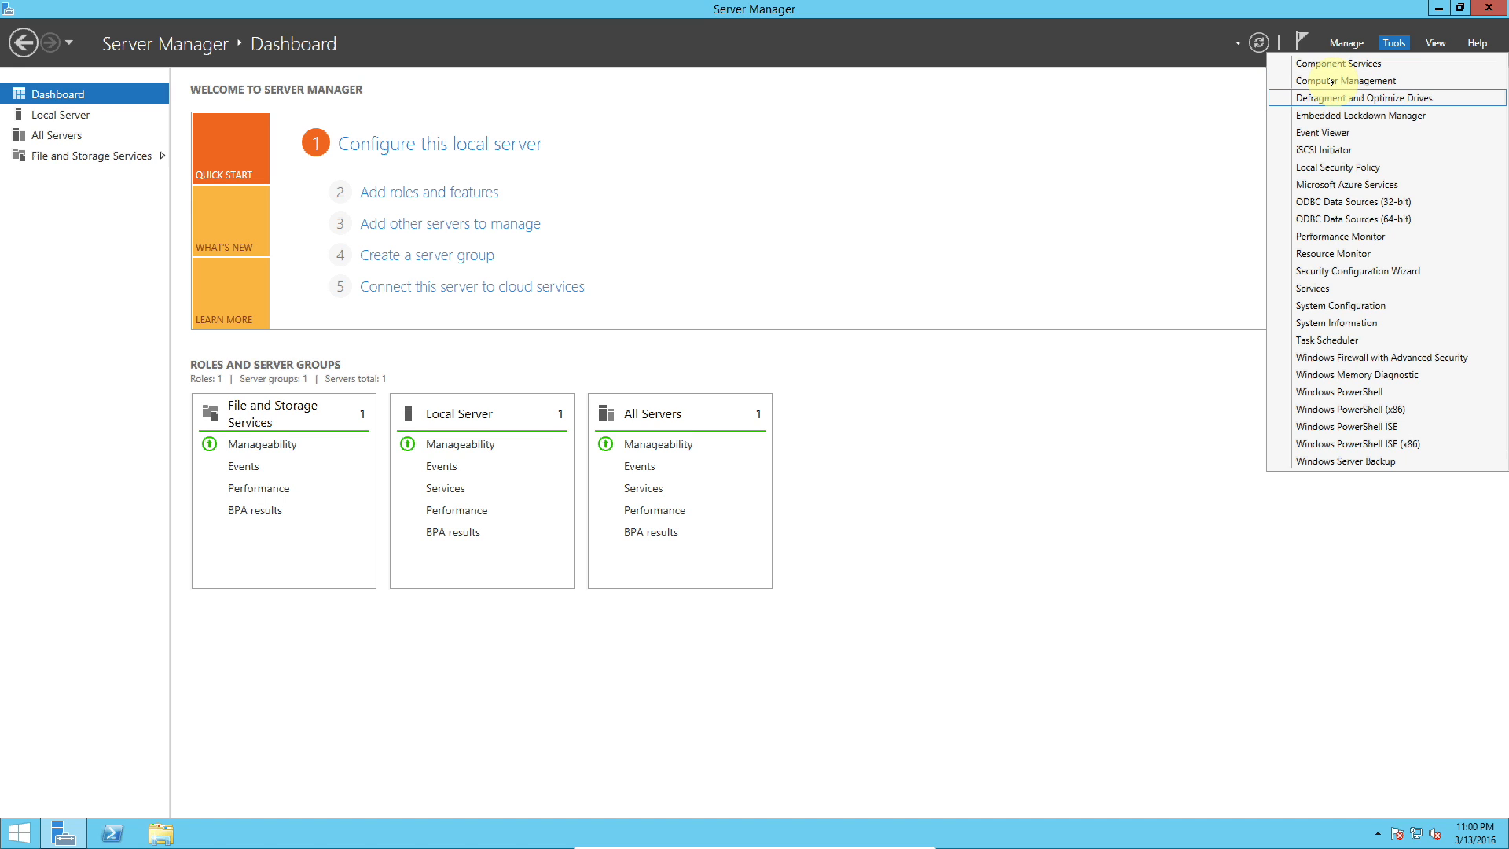
{"action": "left_click", "coordinate": [1106, 74]}
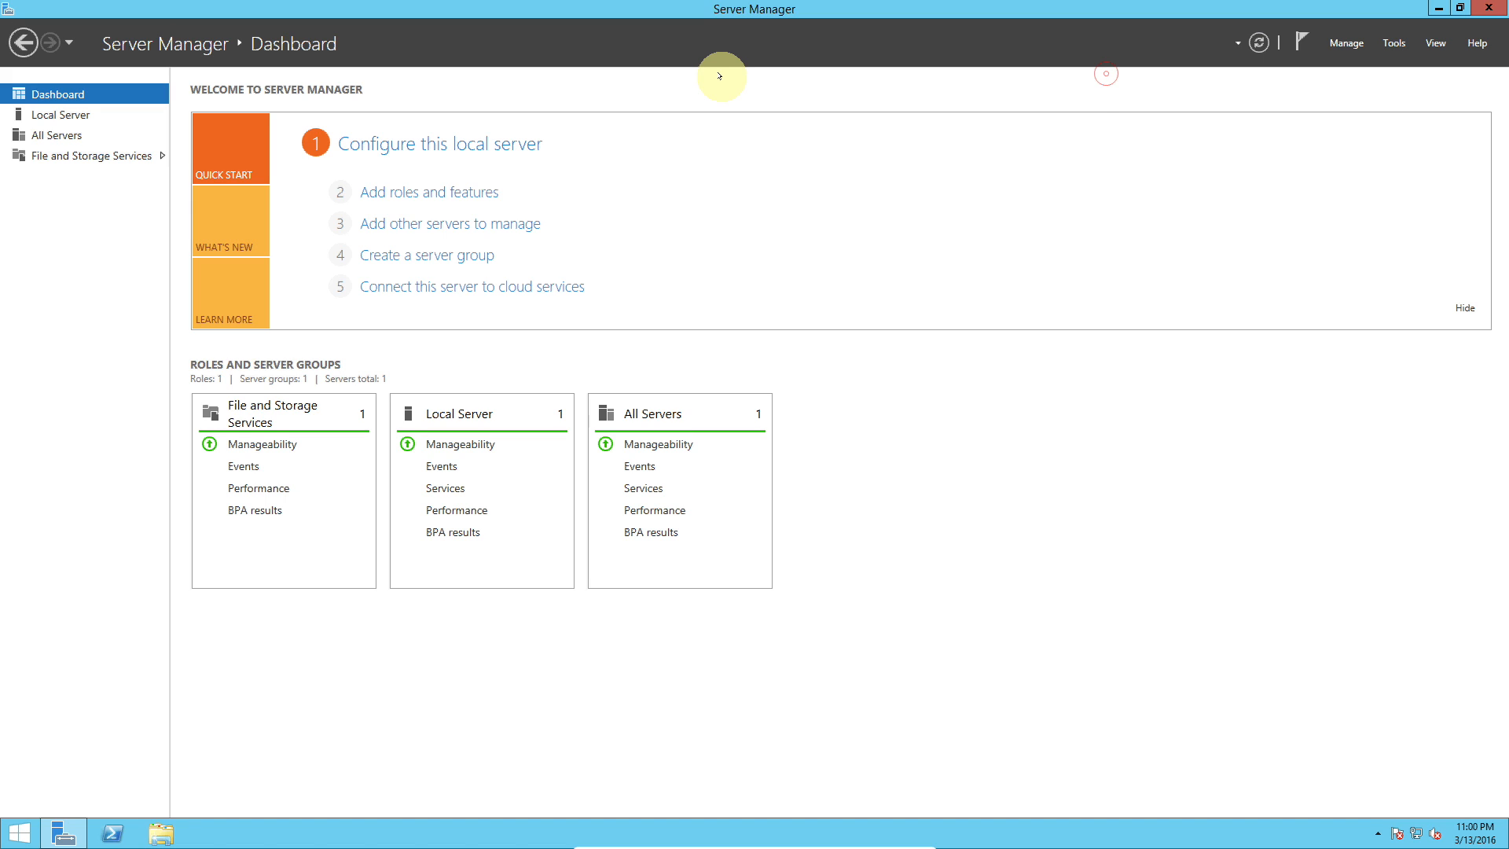
{"action": "left_click", "coordinate": [1259, 39]}
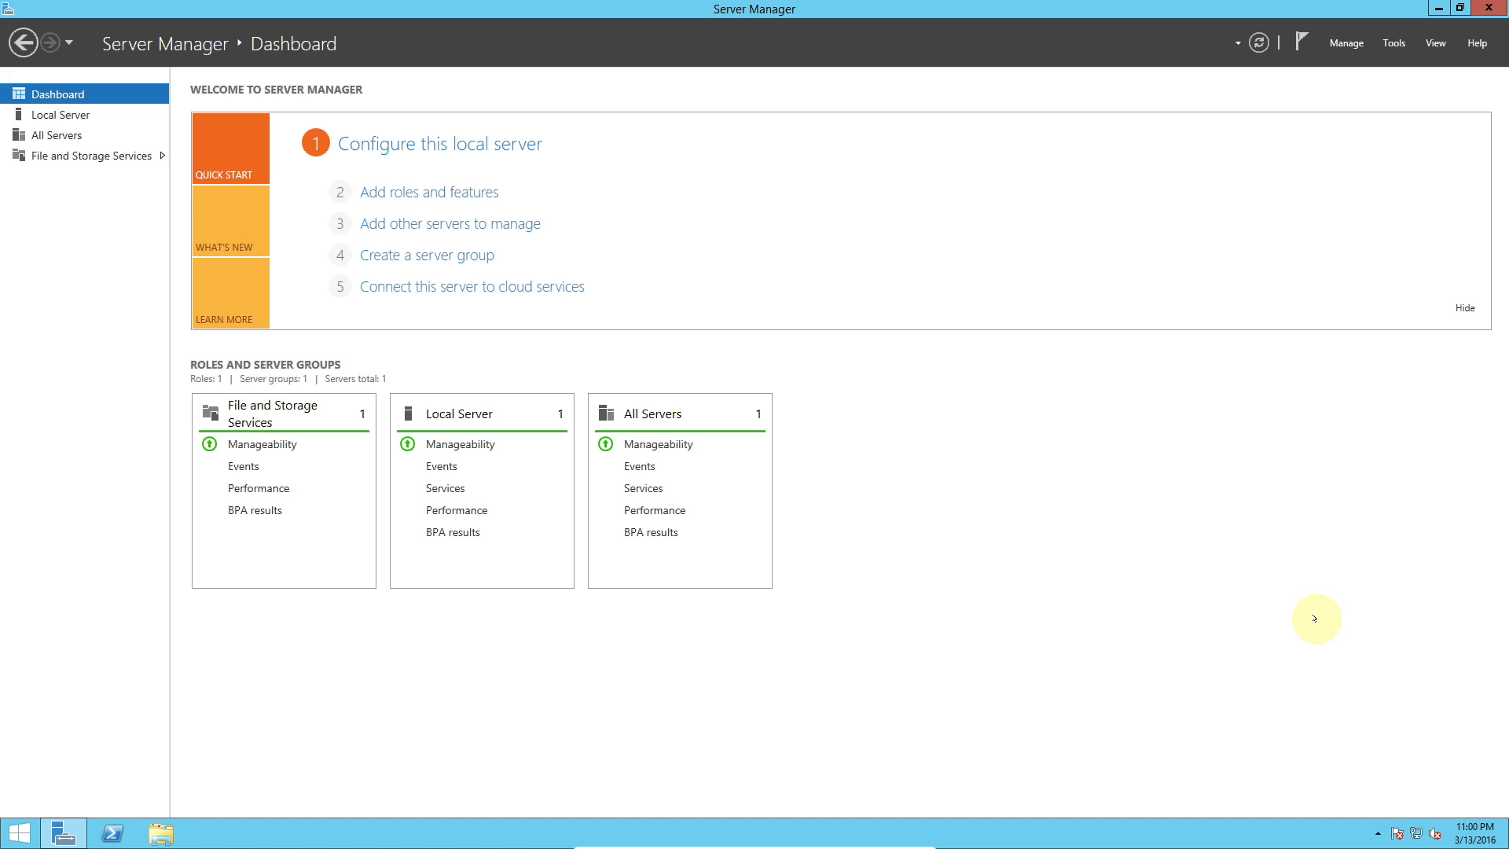
Step: Switch between the All Servers and Local Server pages, then minimize Server Manager
{"action": "mouse_move", "coordinate": [1505, 845]}
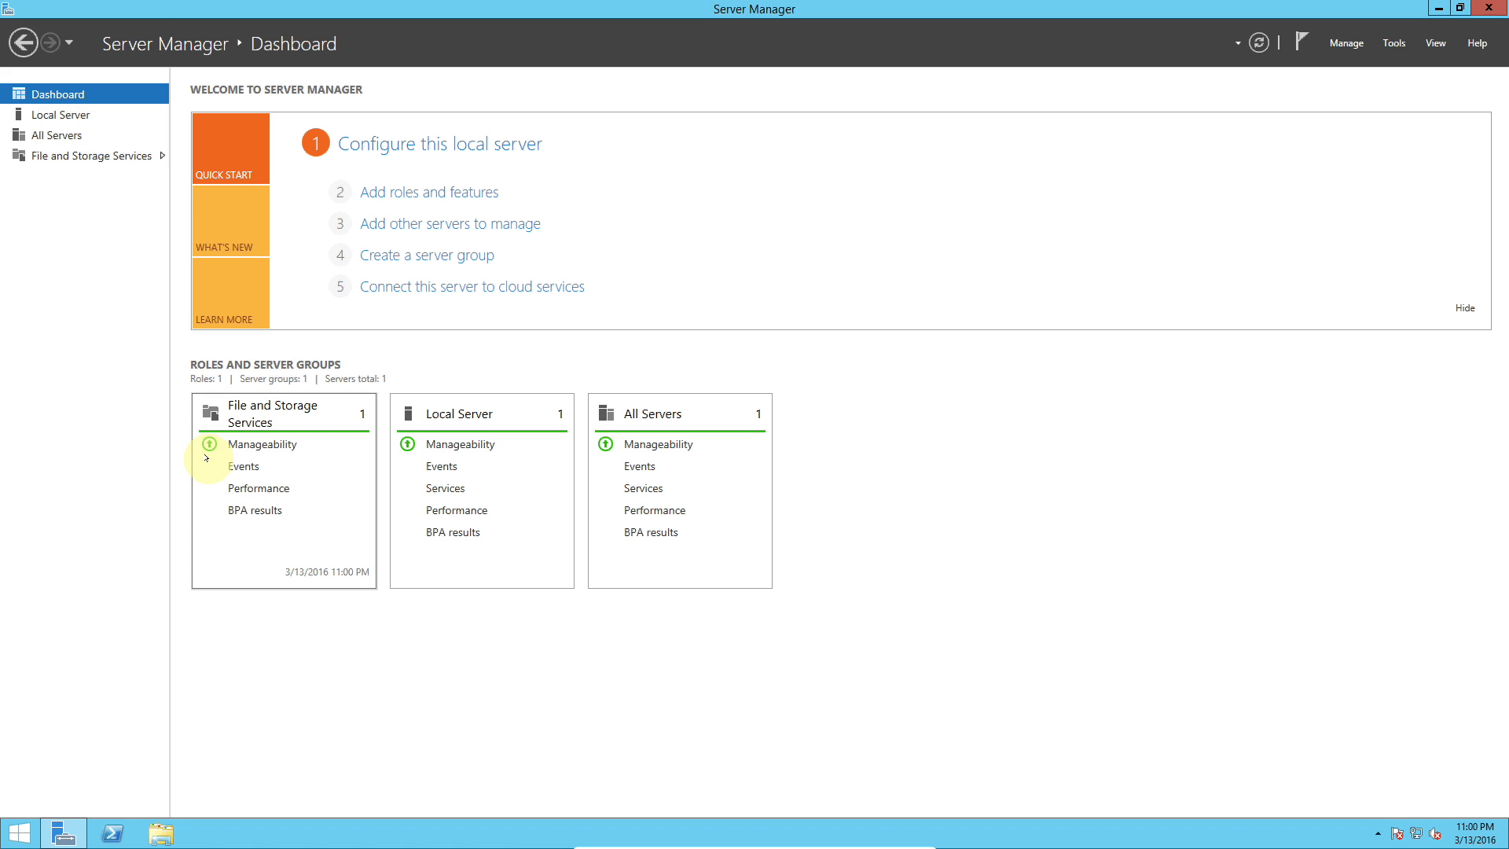
{"action": "left_click", "coordinate": [629, 470]}
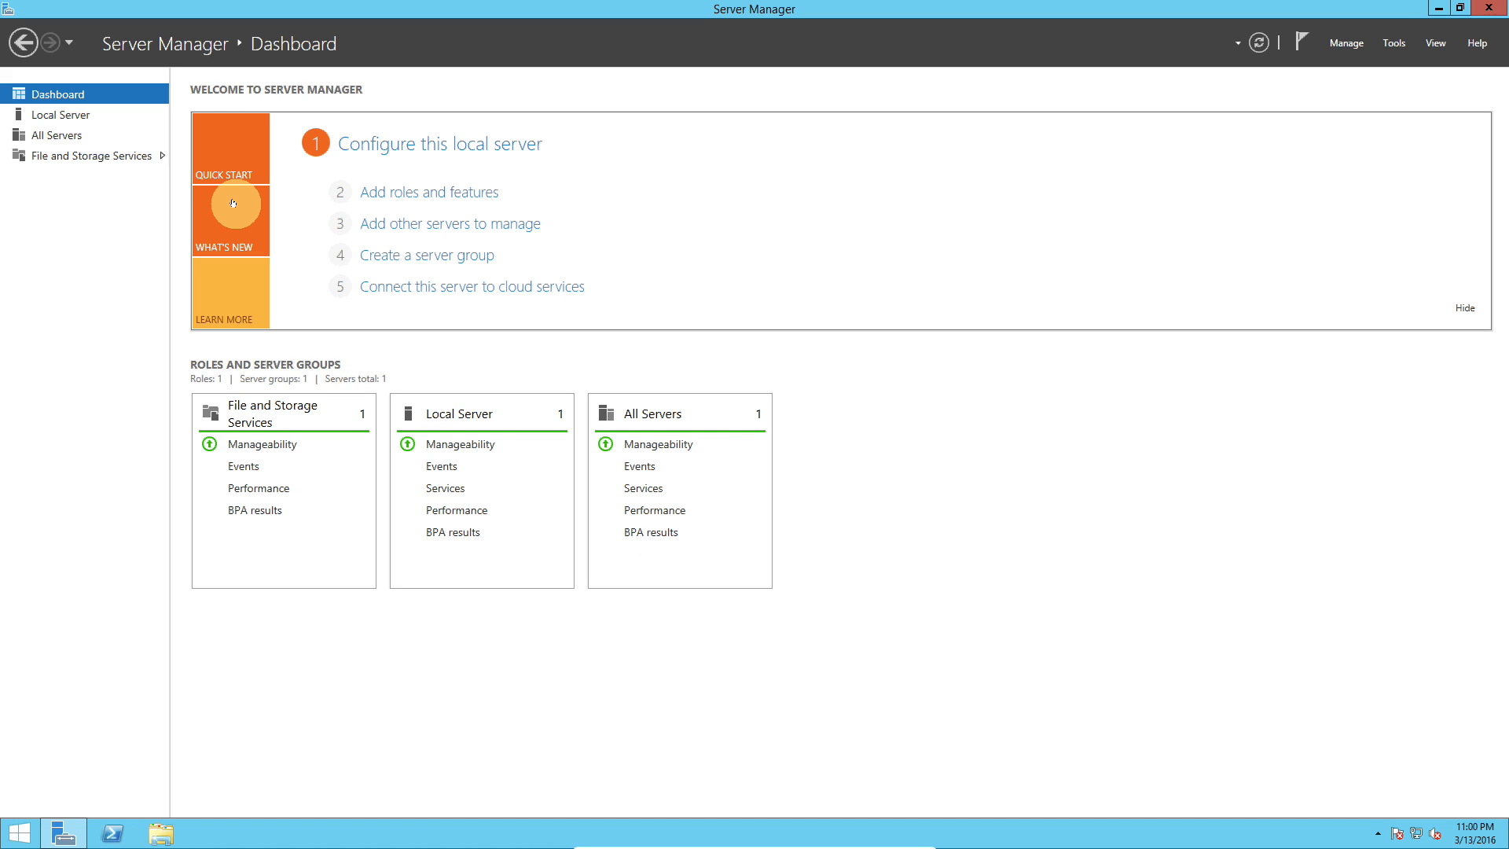
{"action": "left_click", "coordinate": [72, 133]}
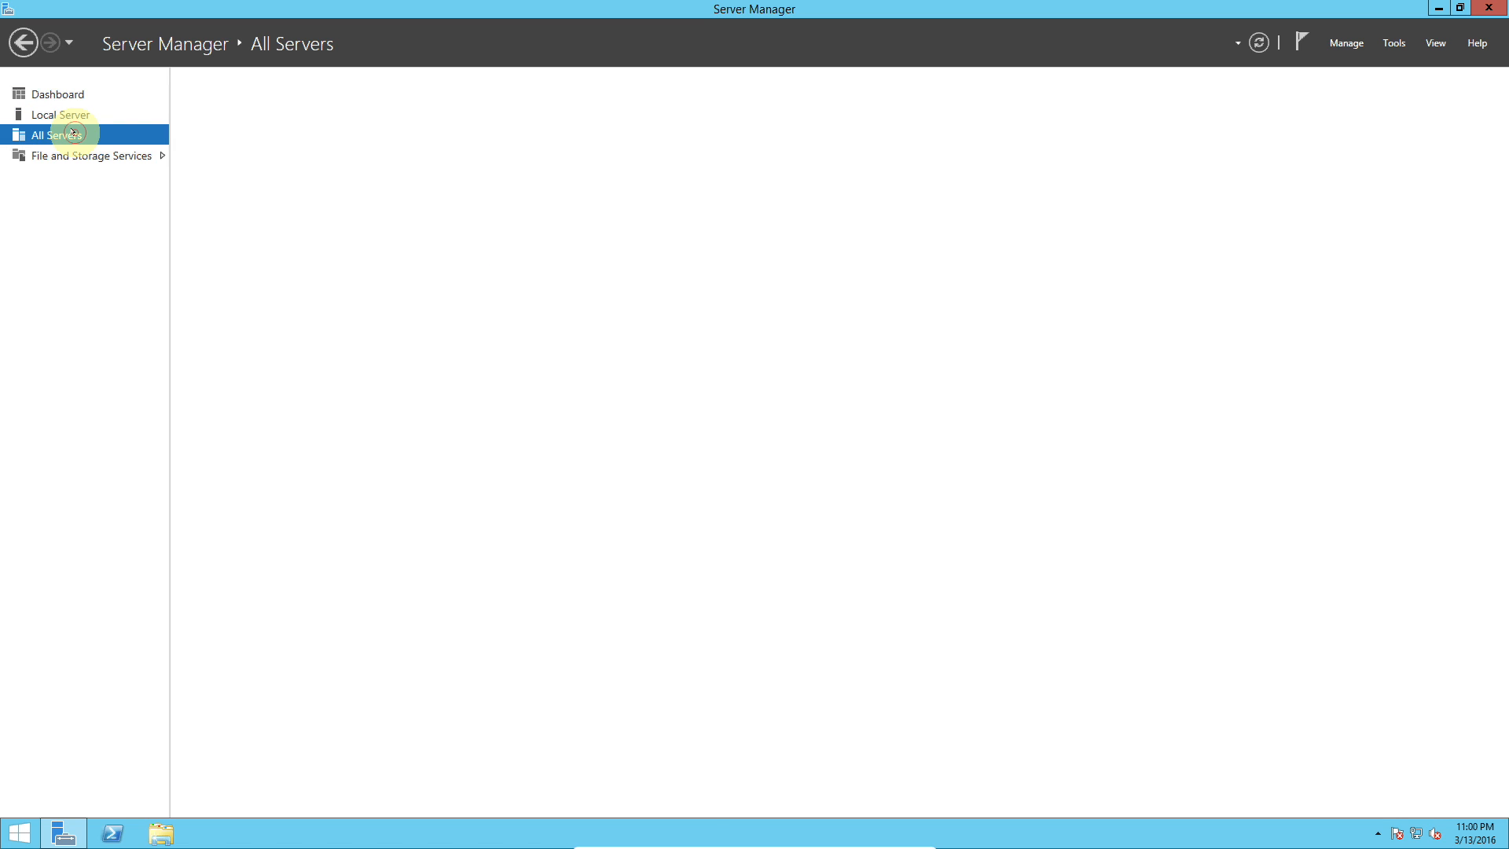
{"action": "left_click", "coordinate": [75, 121]}
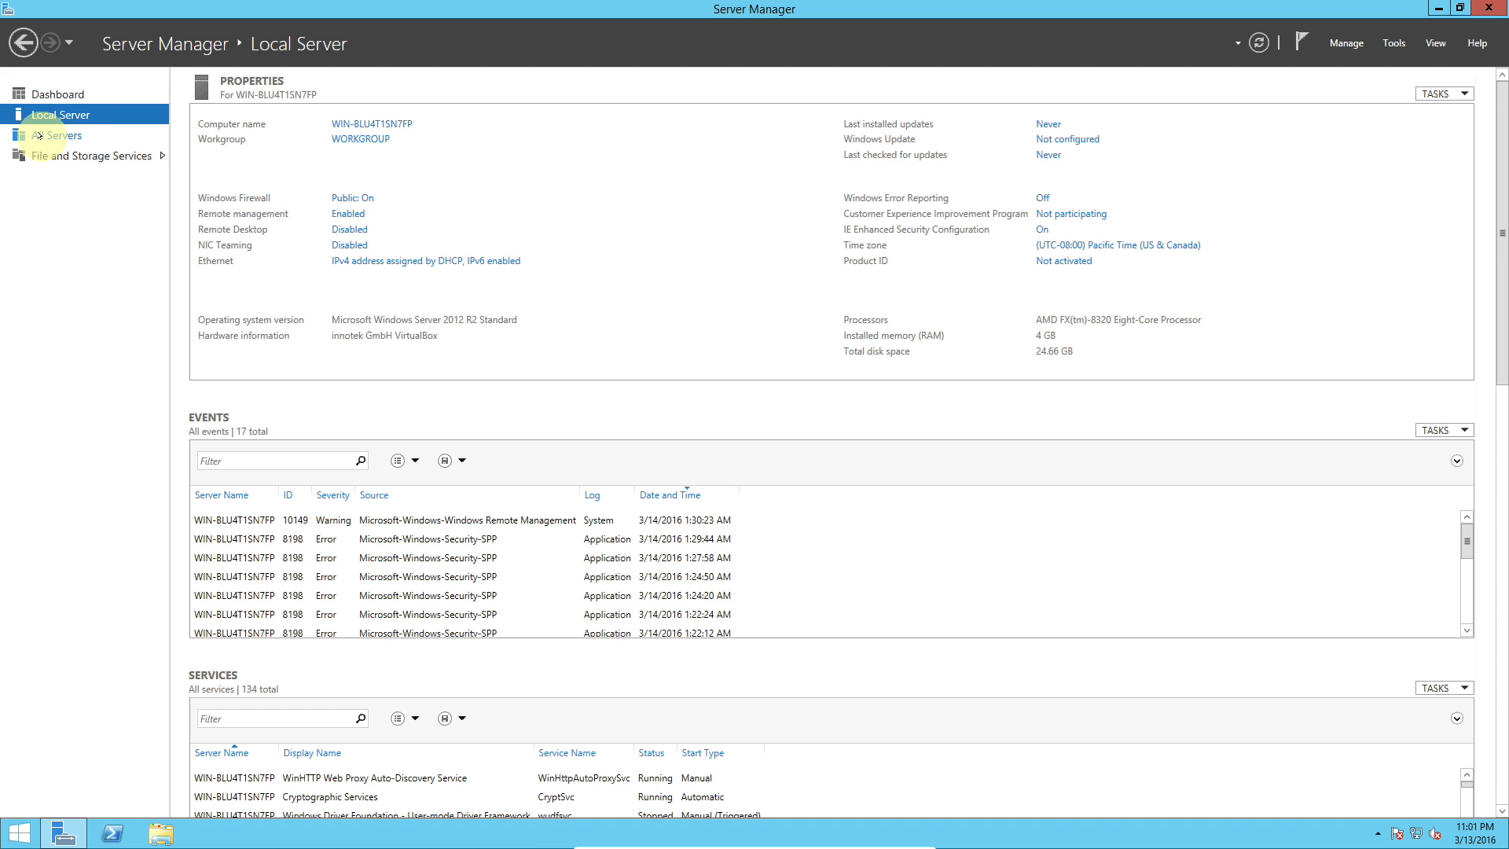
{"action": "left_click", "coordinate": [38, 136]}
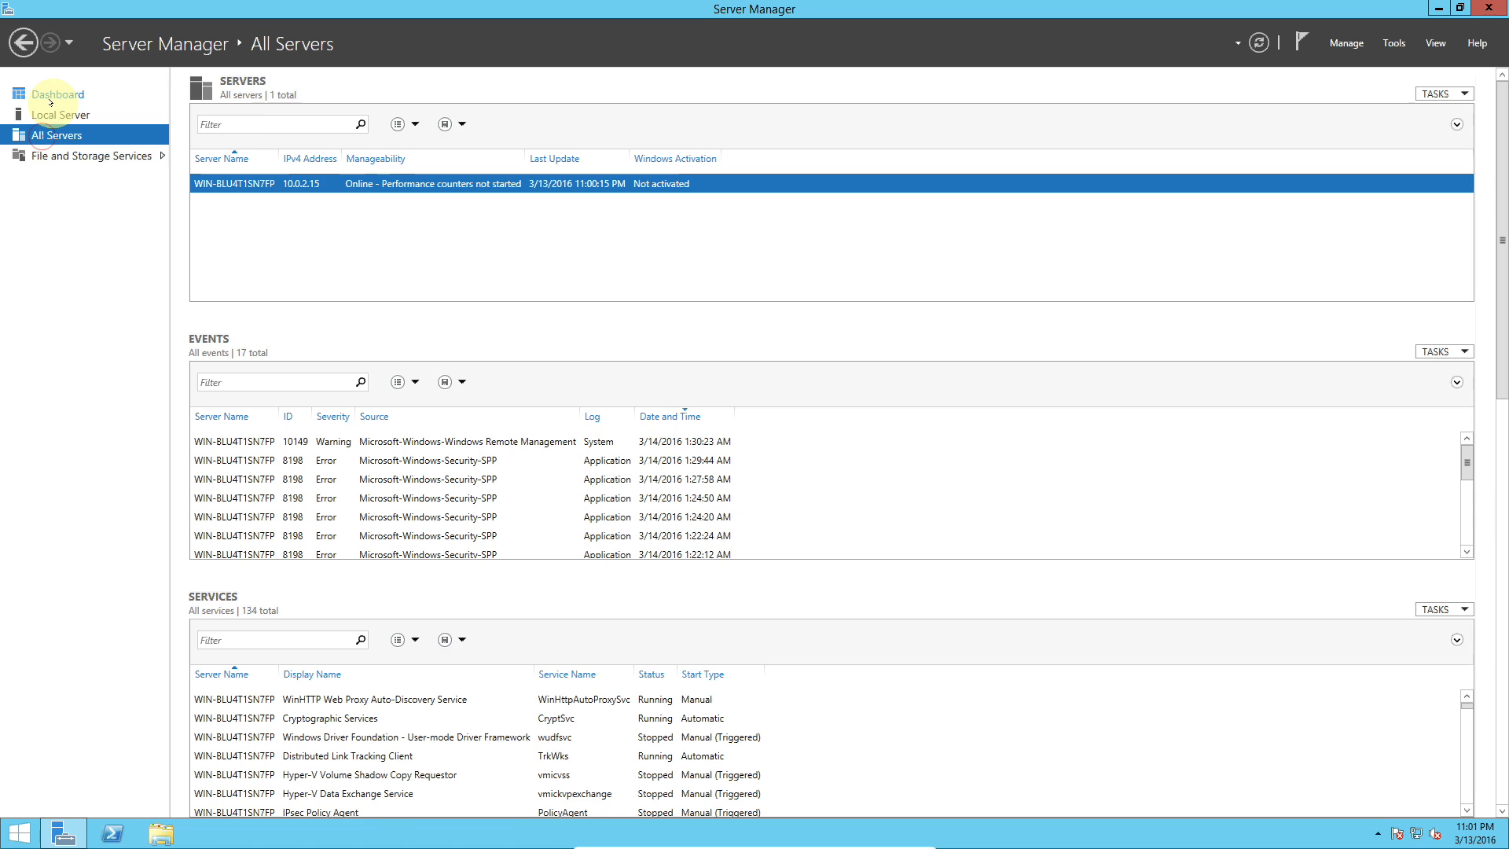
{"action": "left_click", "coordinate": [51, 113]}
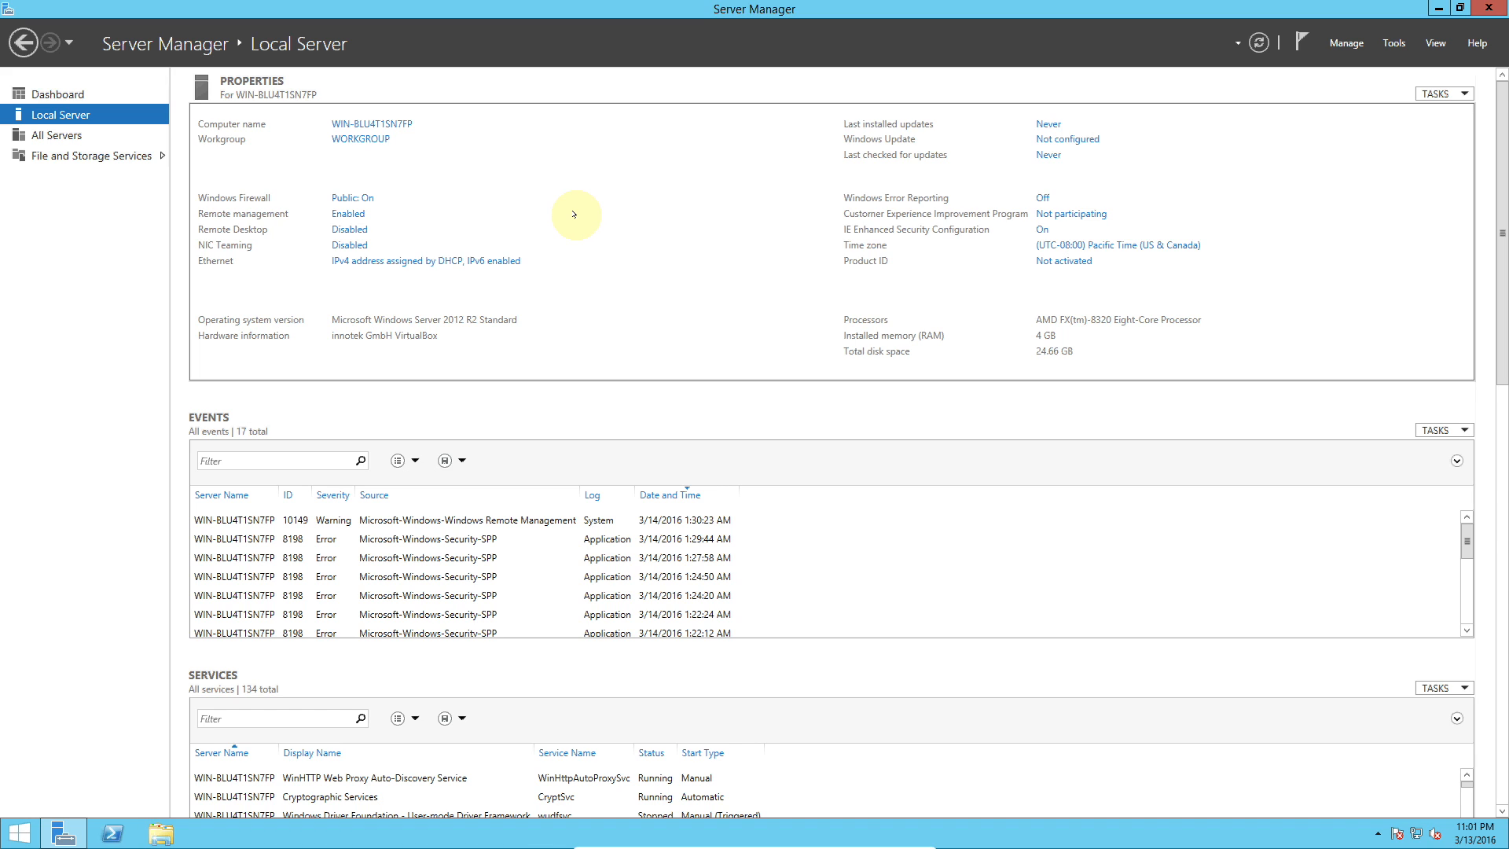
{"action": "scroll", "coordinate": [575, 214], "scroll_direction": "down", "scroll_amount": 1}
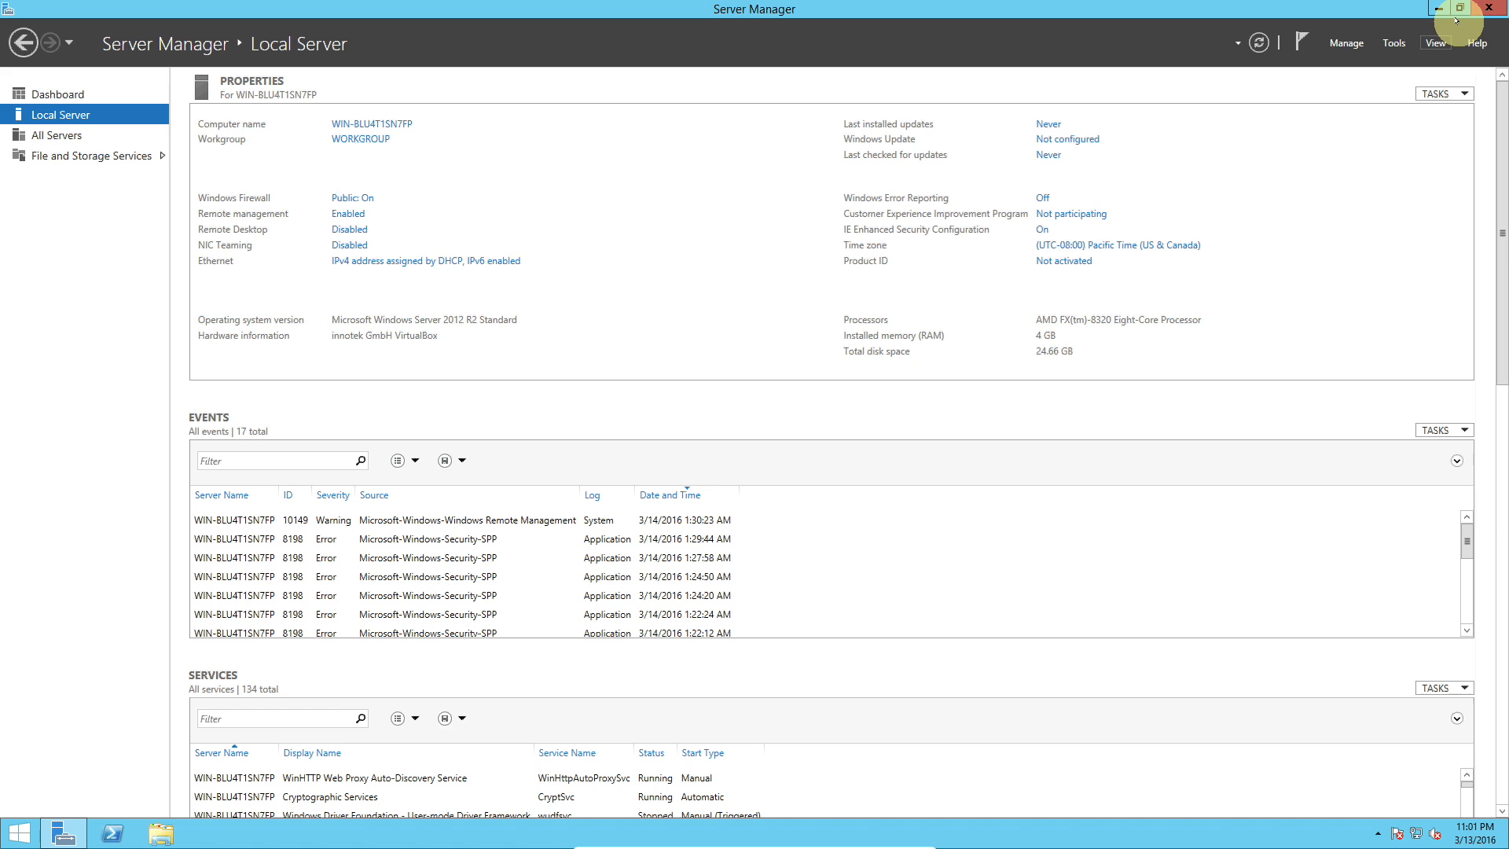
{"action": "left_click", "coordinate": [1487, 7]}
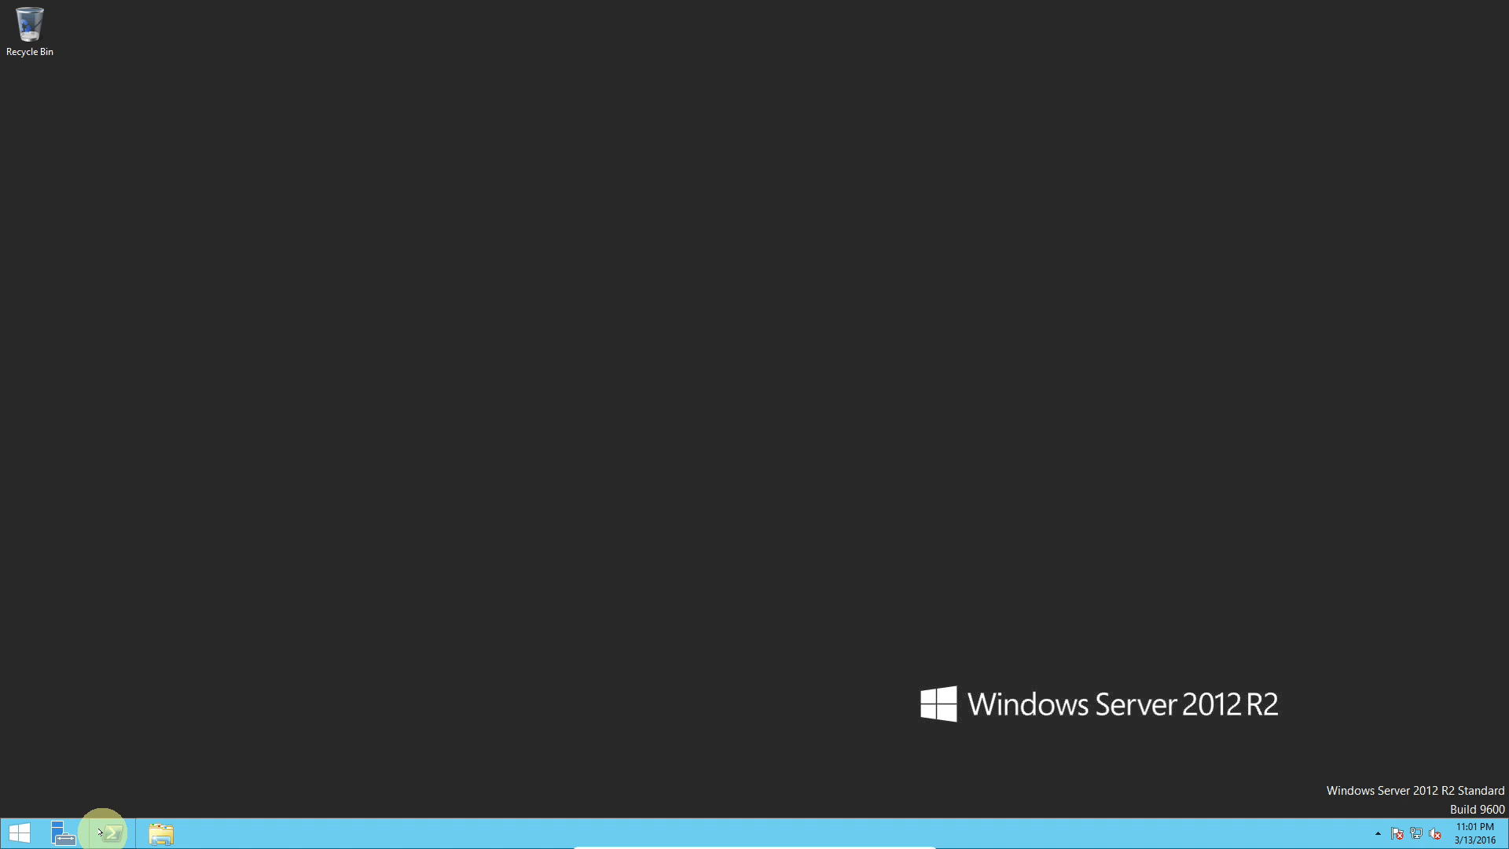
Step: Open Administrative Tools from the Start screen and close its window
{"action": "left_click", "coordinate": [13, 830]}
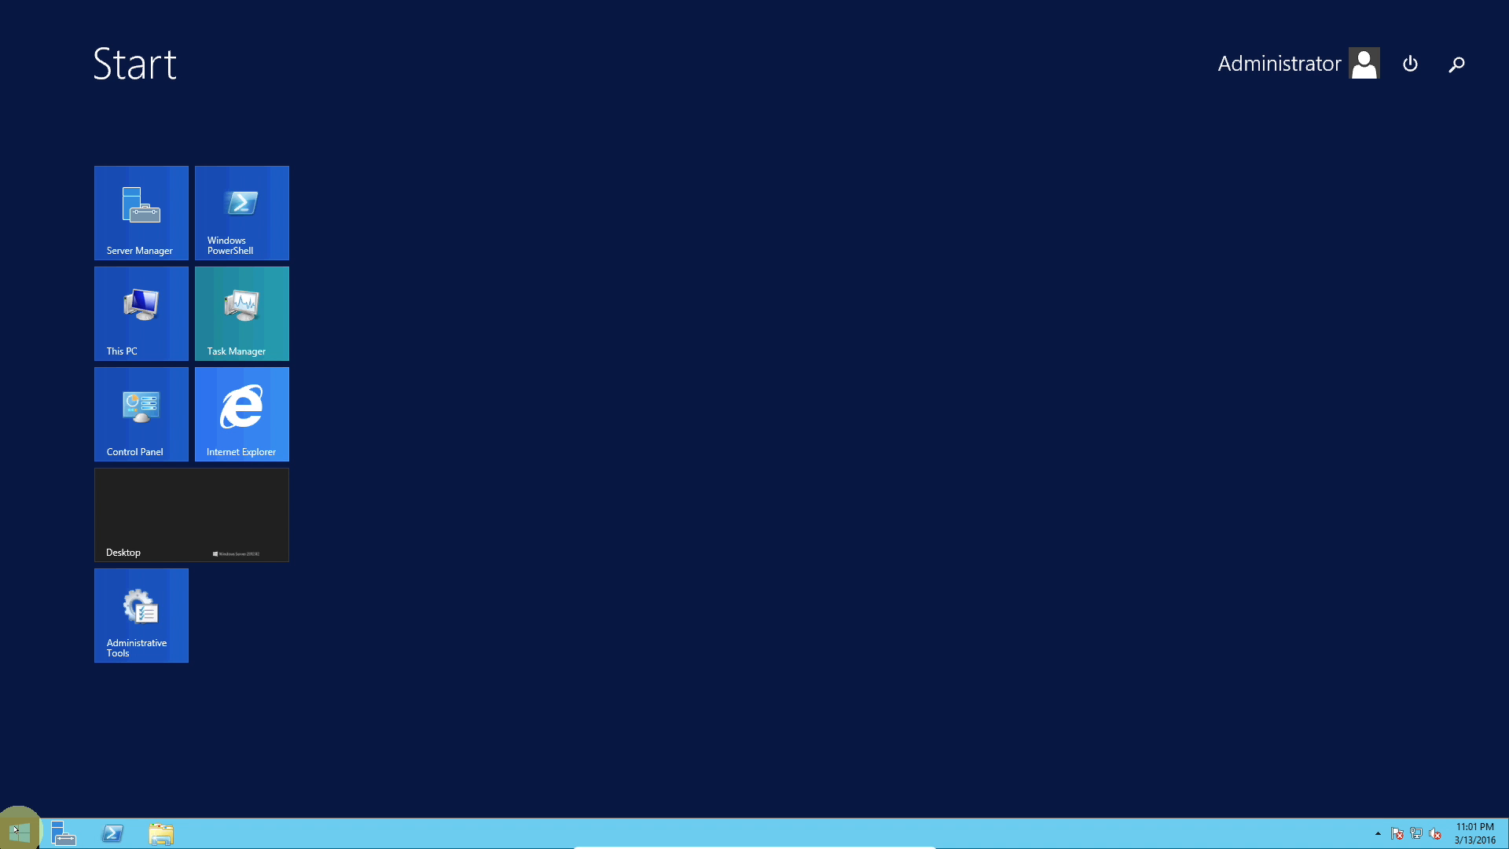
{"action": "left_click", "coordinate": [137, 631]}
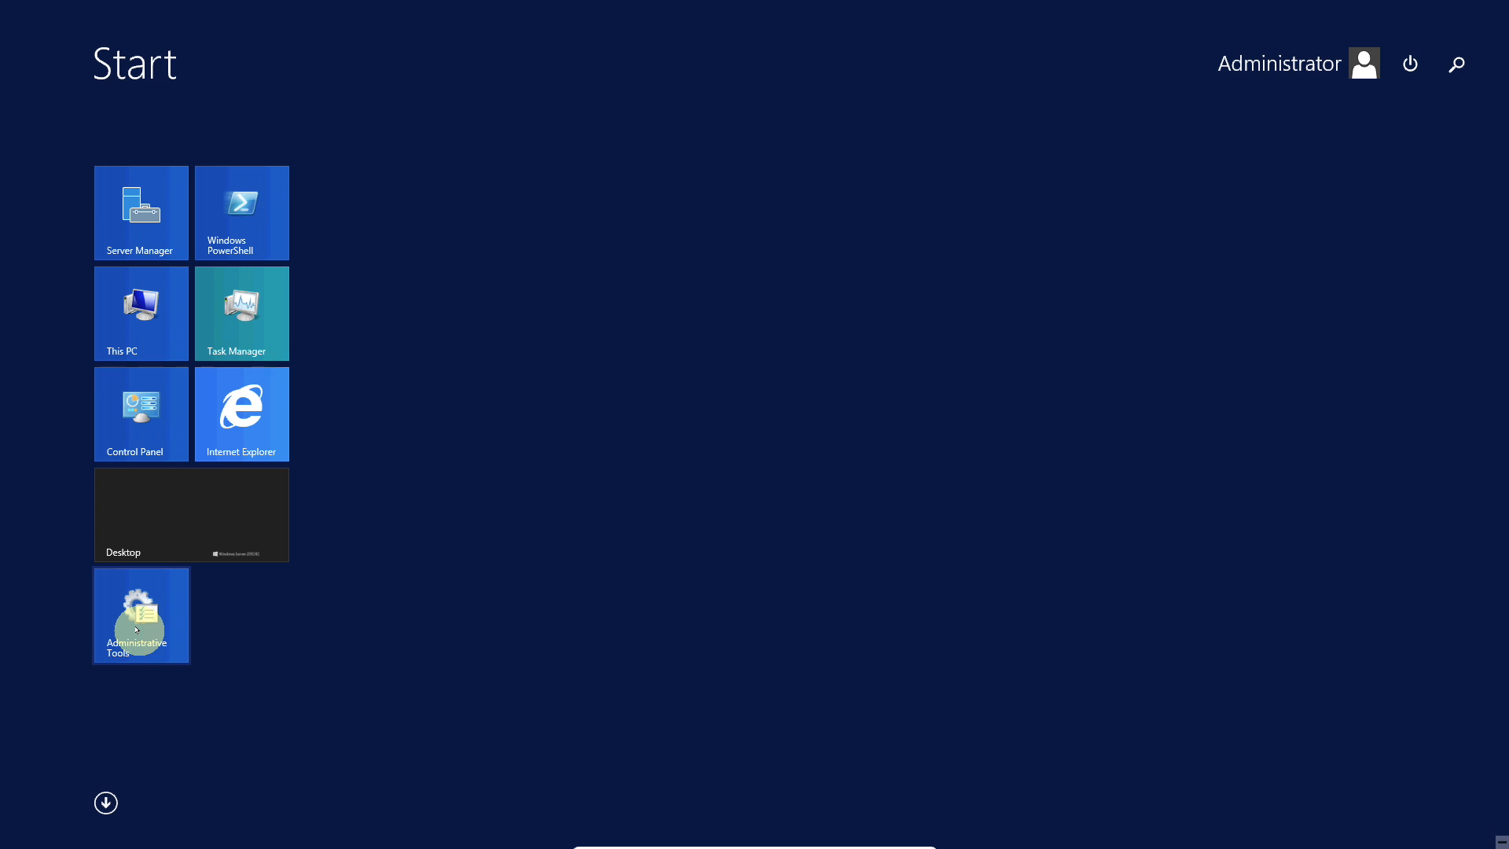
{"action": "left_click", "coordinate": [154, 638]}
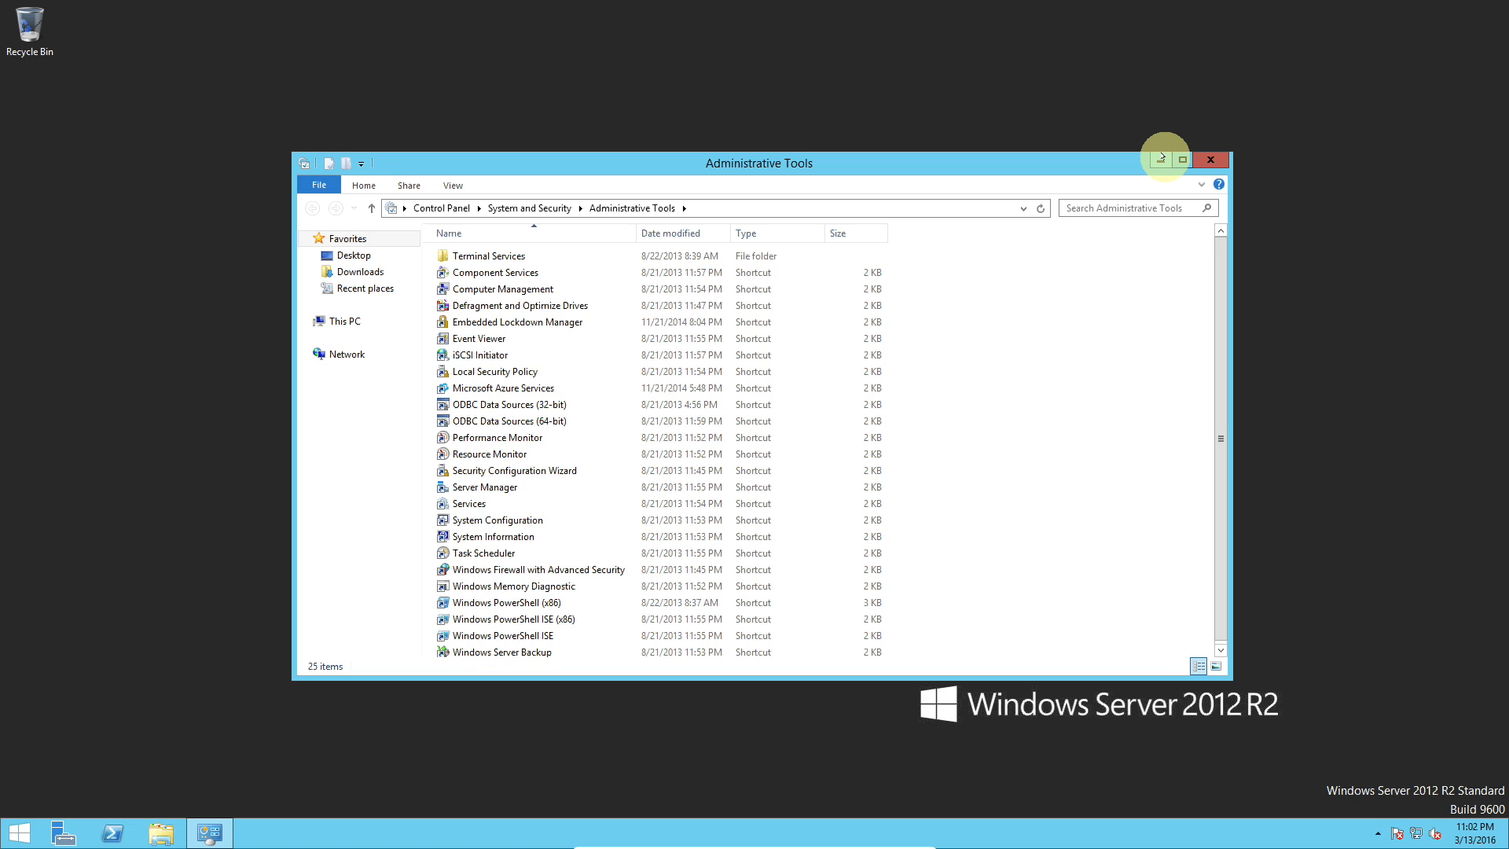
{"action": "left_click", "coordinate": [1211, 158]}
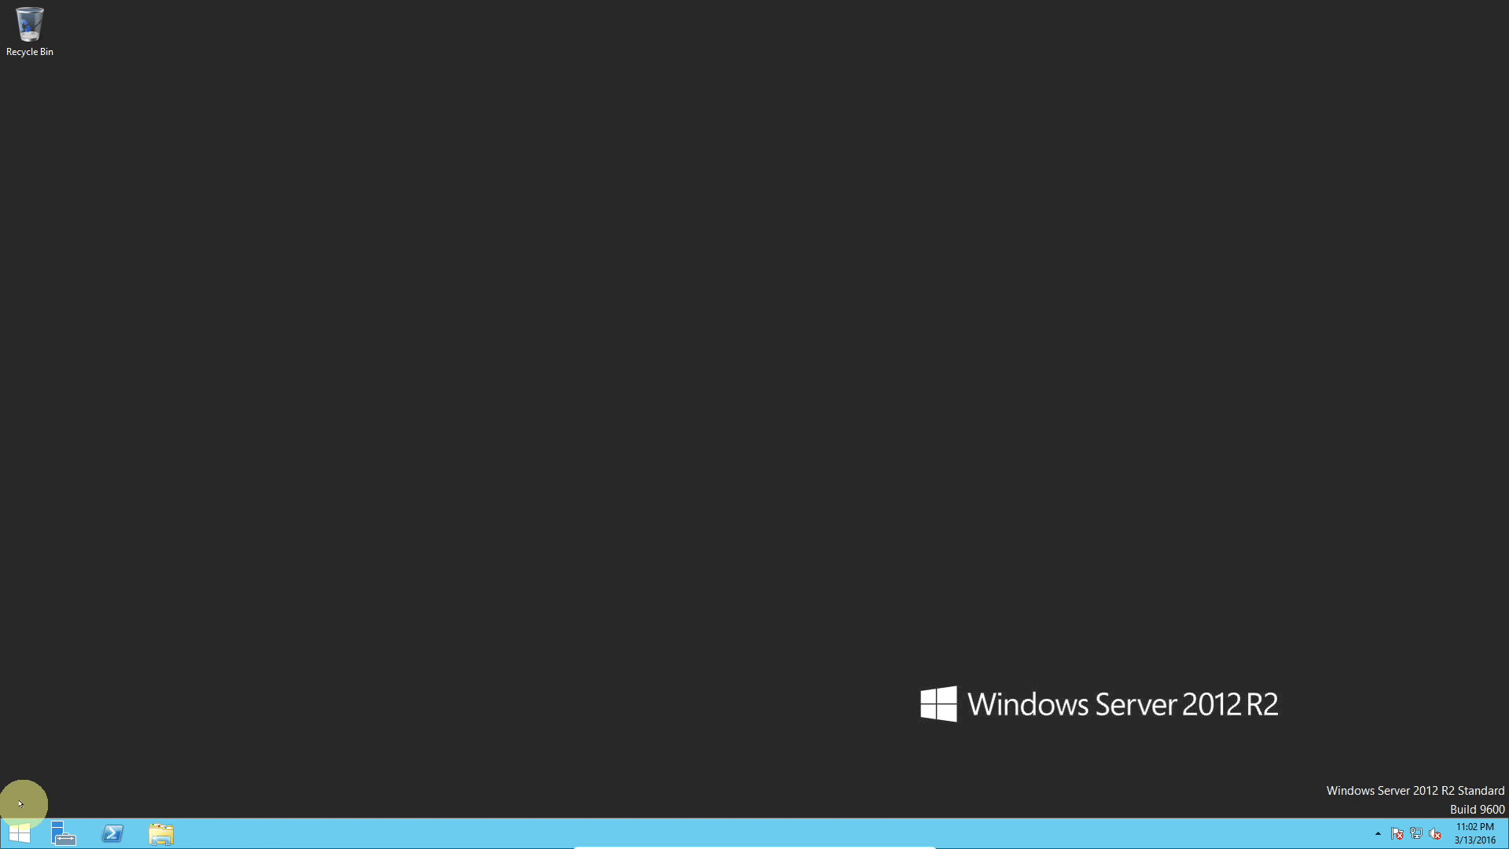
Step: Pin Event Viewer to the taskbar from the Apps view
{"action": "left_click", "coordinate": [22, 829]}
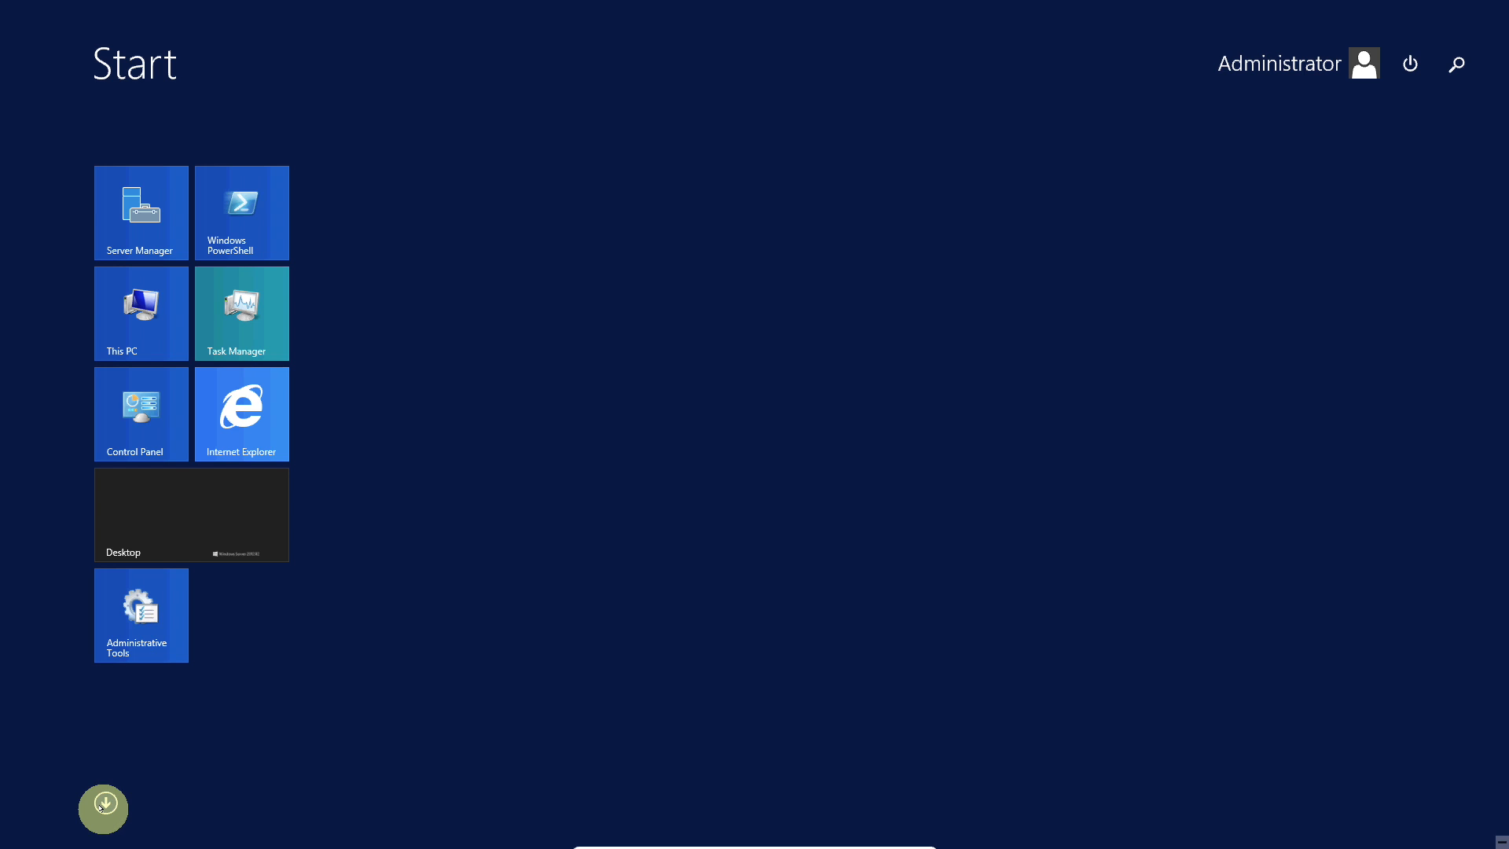
{"action": "left_click", "coordinate": [104, 805]}
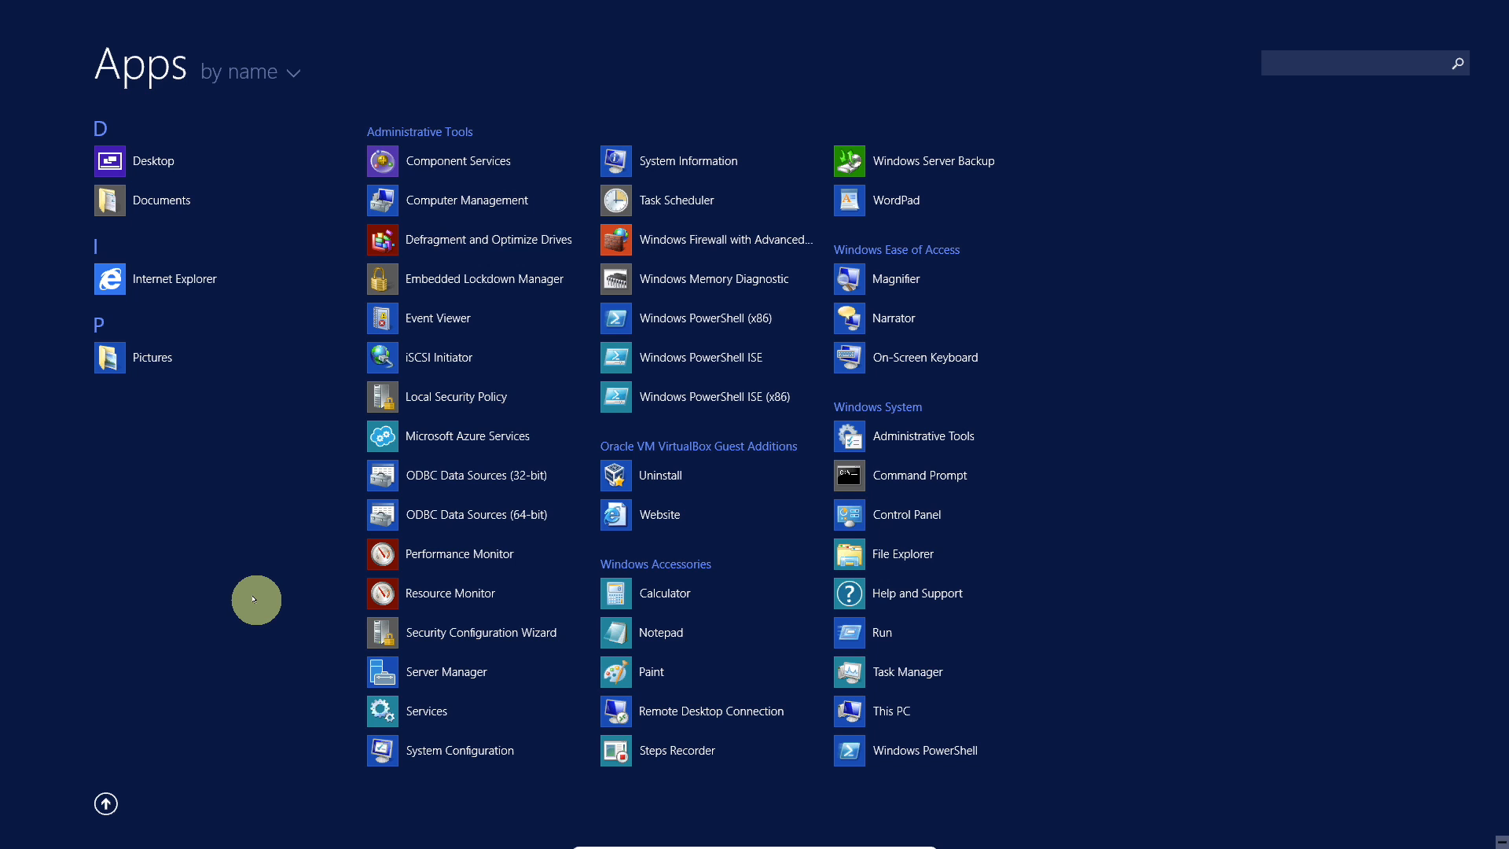
{"action": "right_click", "coordinate": [393, 715]}
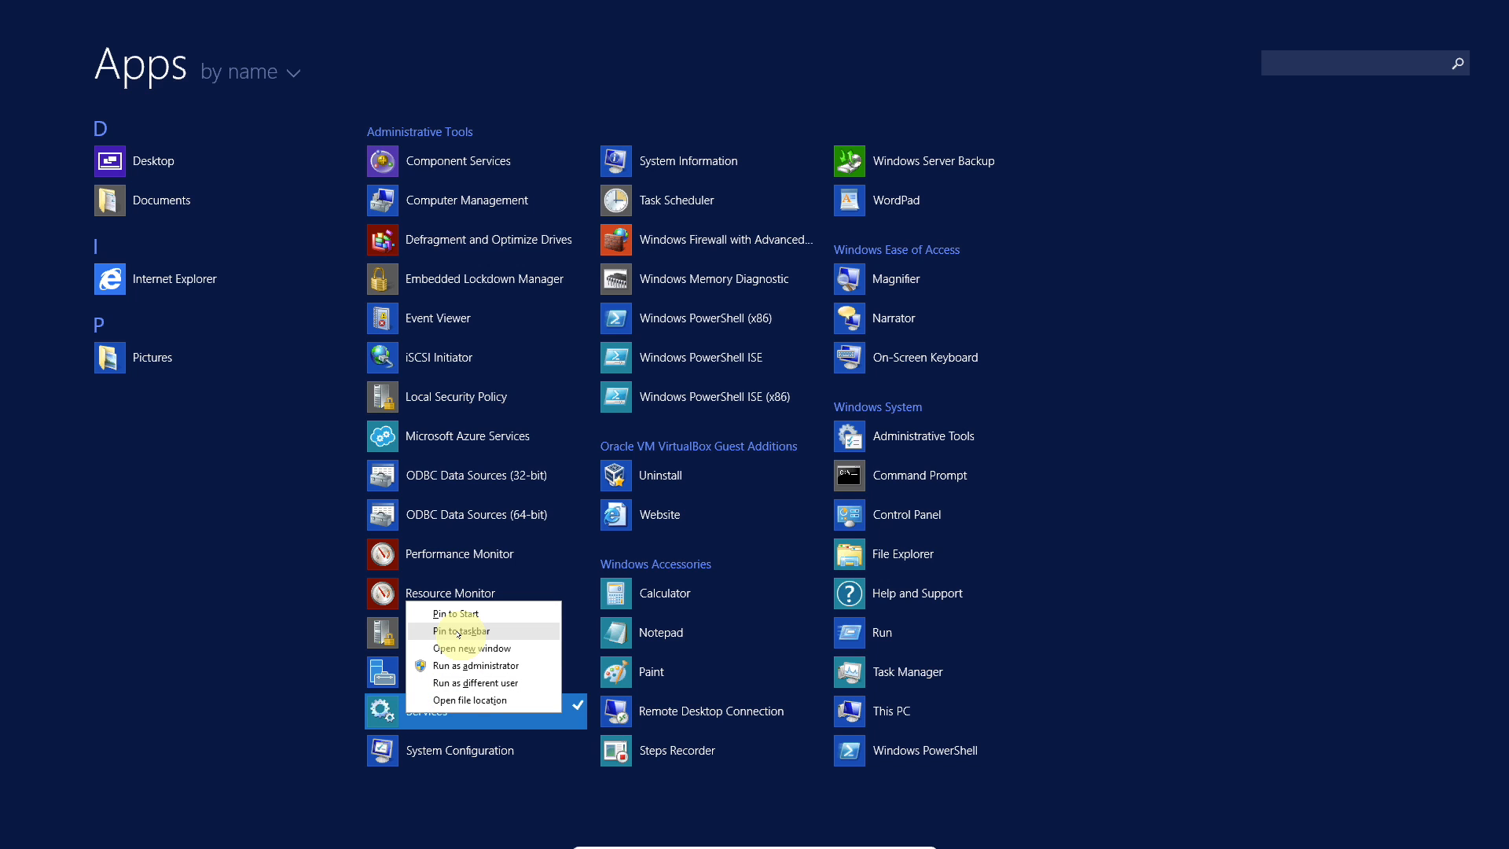
{"action": "right_click", "coordinate": [411, 432]}
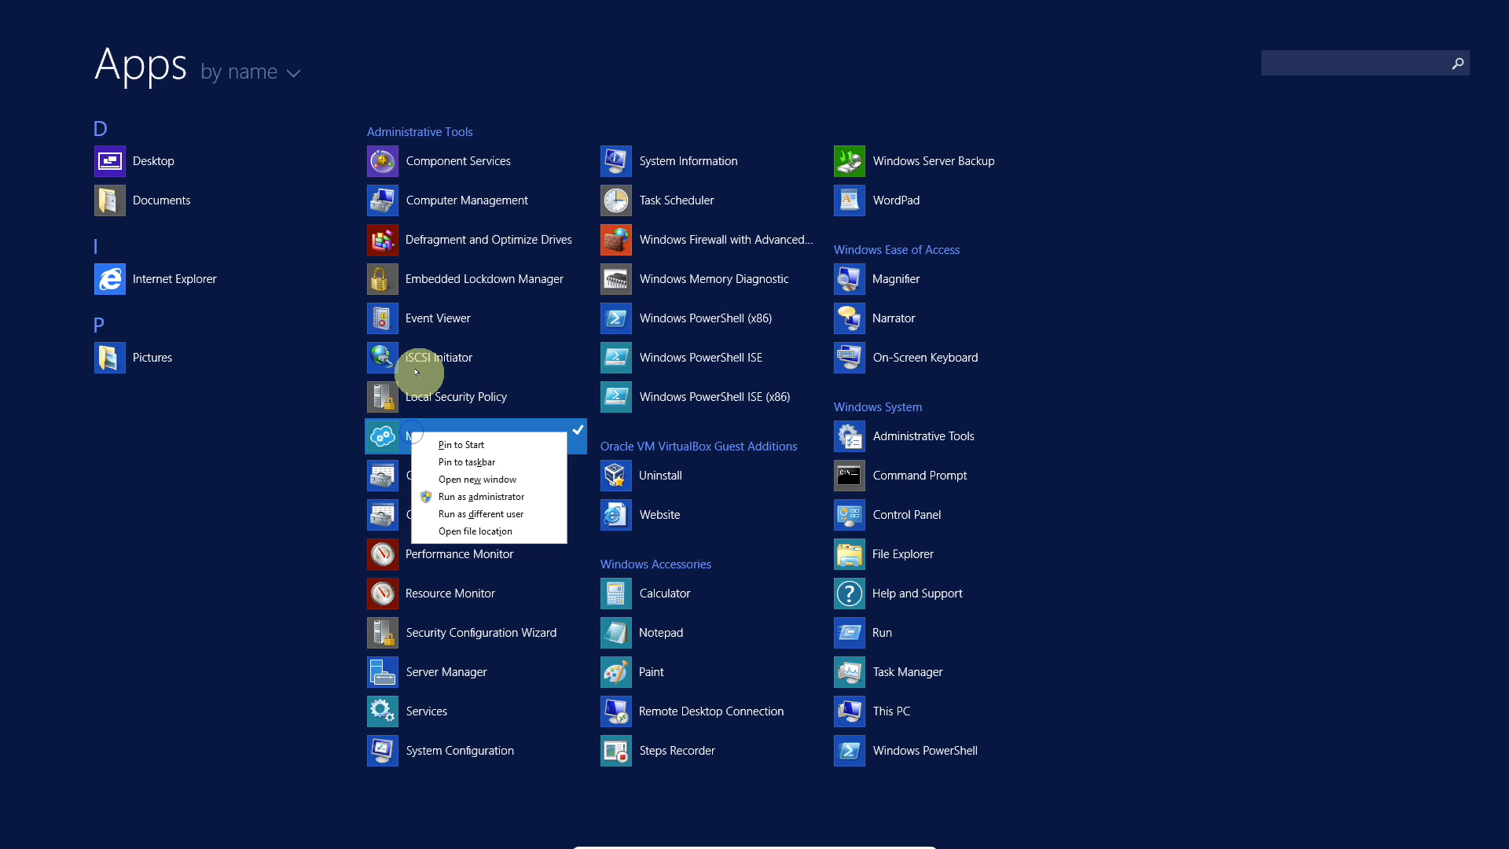
{"action": "left_click", "coordinate": [423, 316]}
{"action": "right_click", "coordinate": [425, 318]}
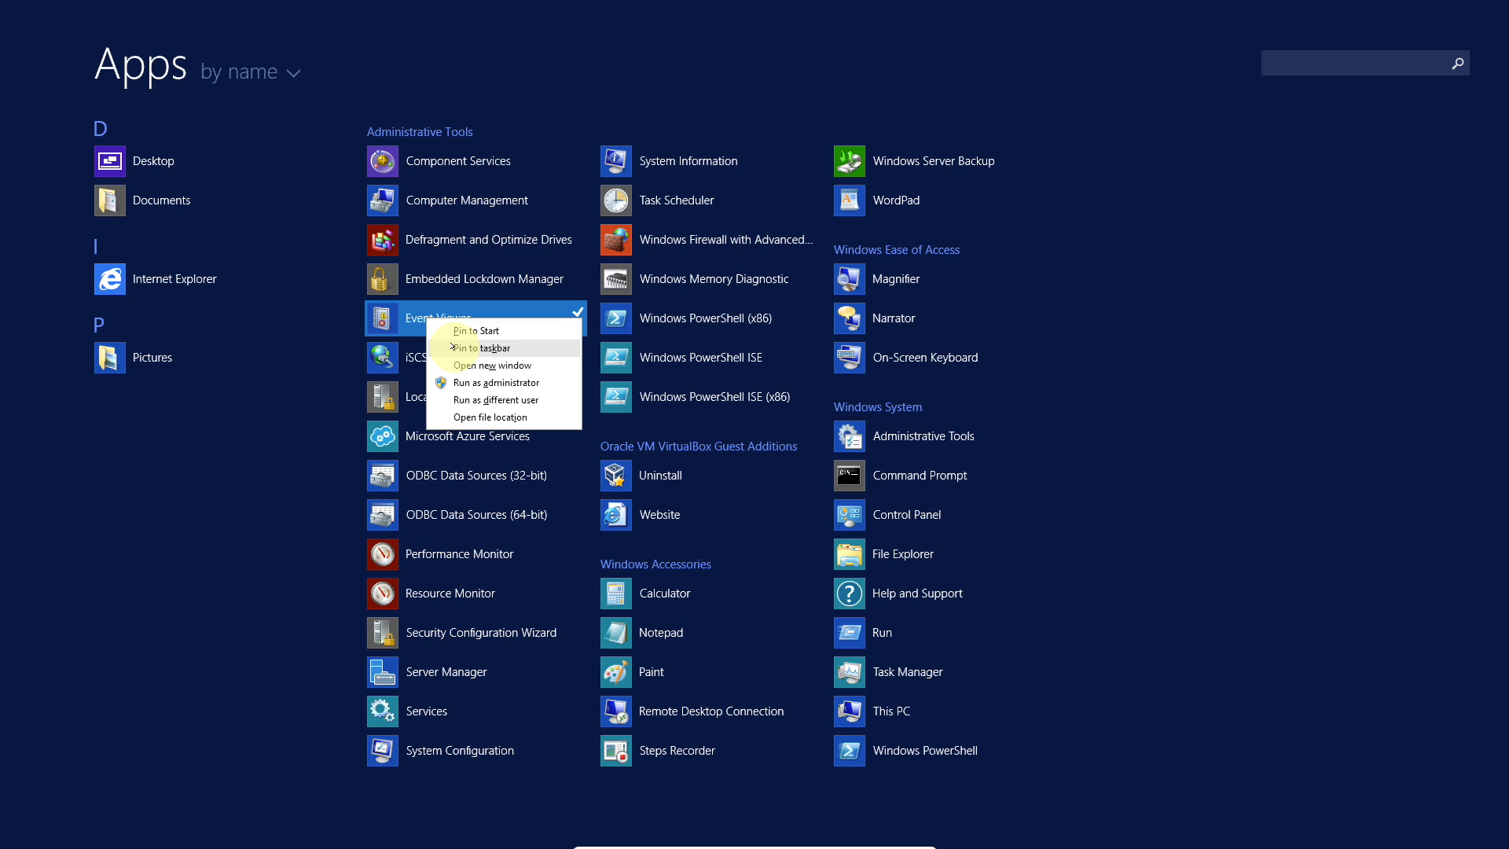
{"action": "left_click", "coordinate": [460, 348]}
Step: Return to the desktop, open Event Viewer from its taskbar pin, and close it
{"action": "left_click", "coordinate": [106, 803]}
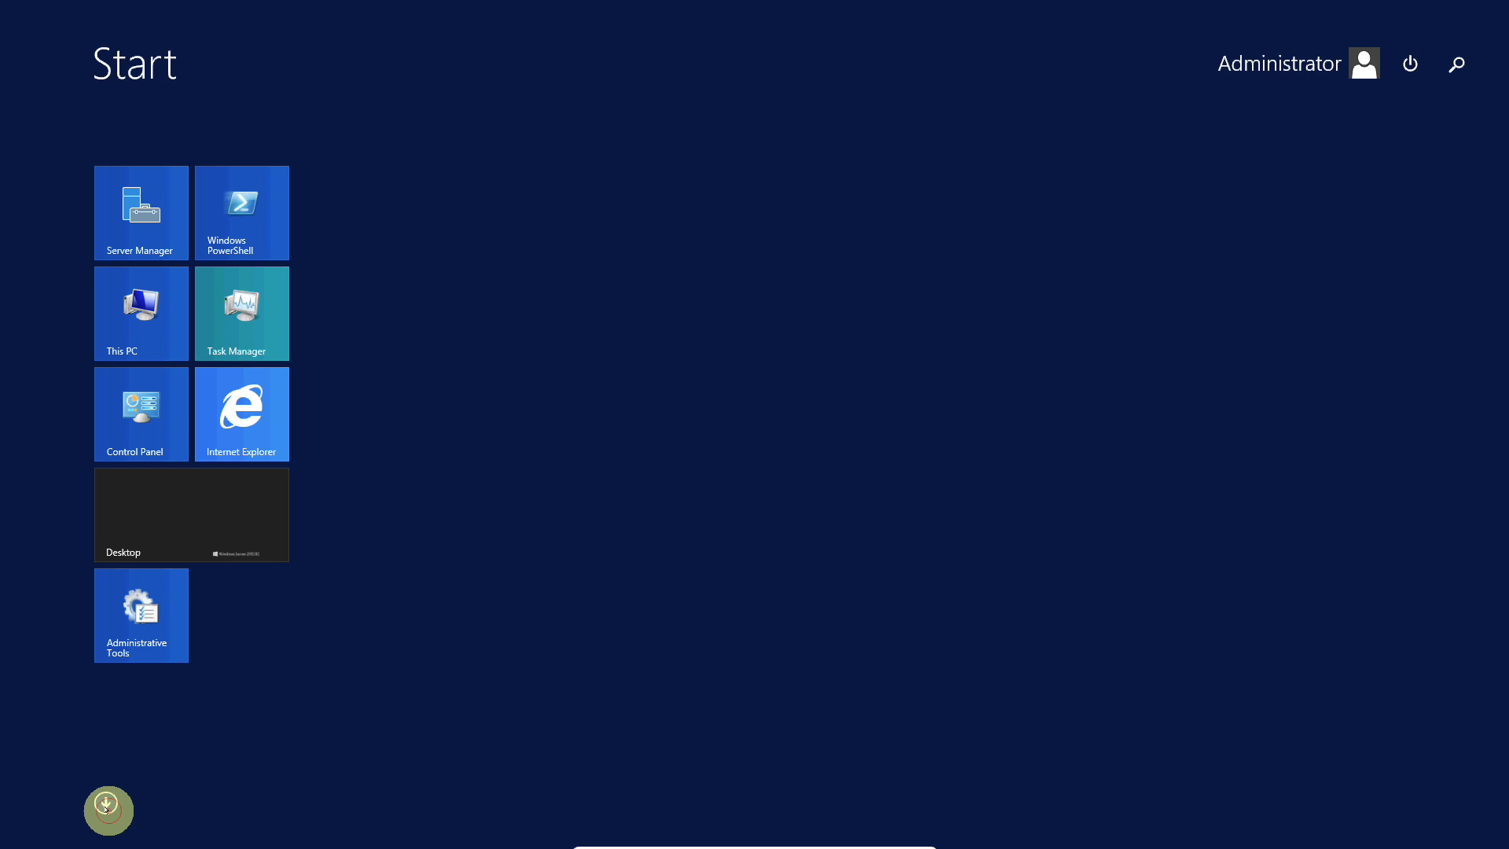
{"action": "left_click", "coordinate": [202, 494]}
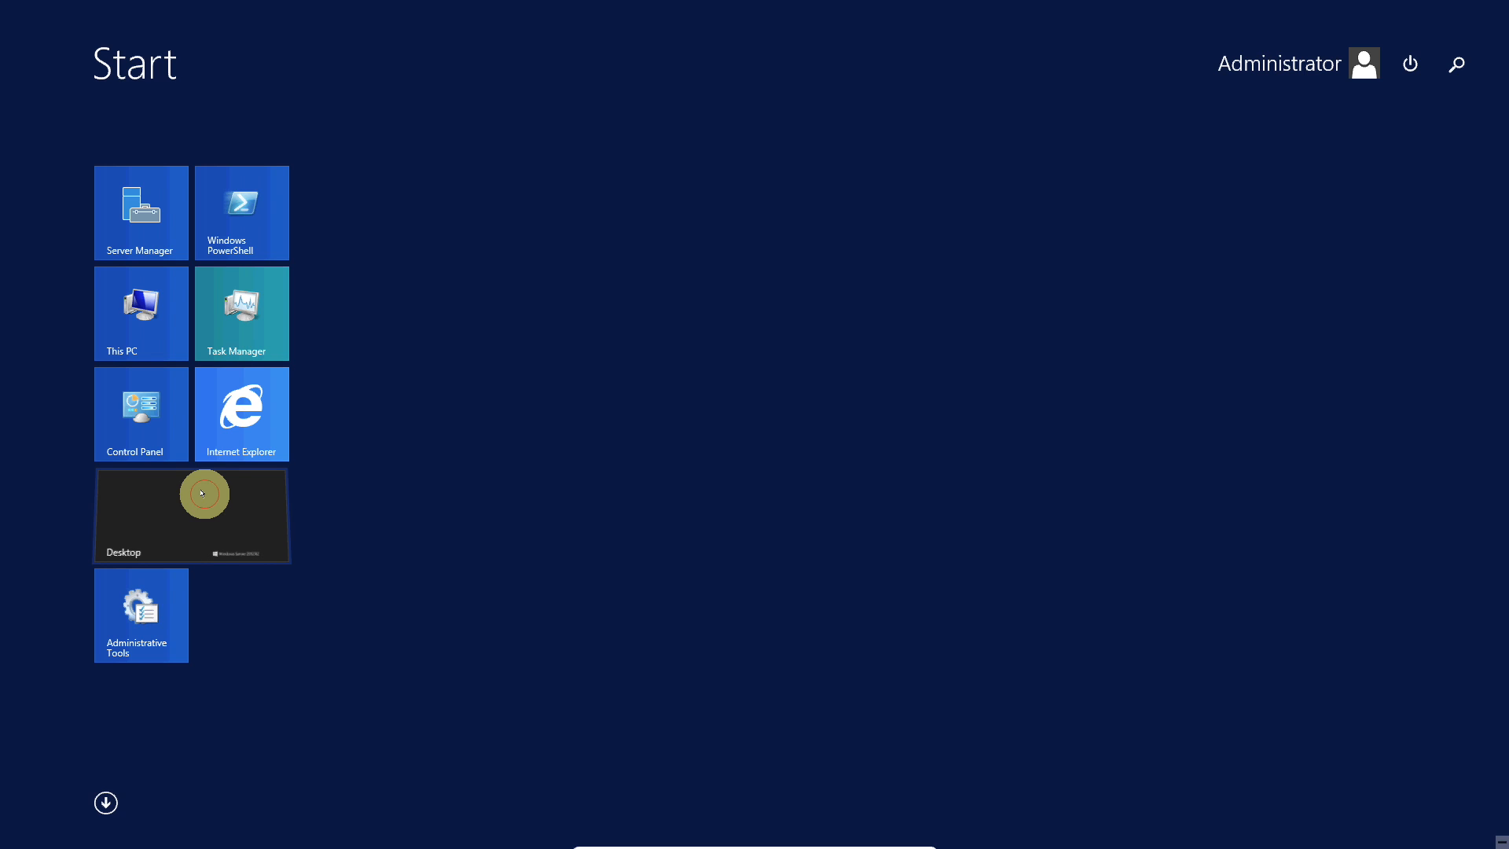
{"action": "left_click", "coordinate": [203, 834]}
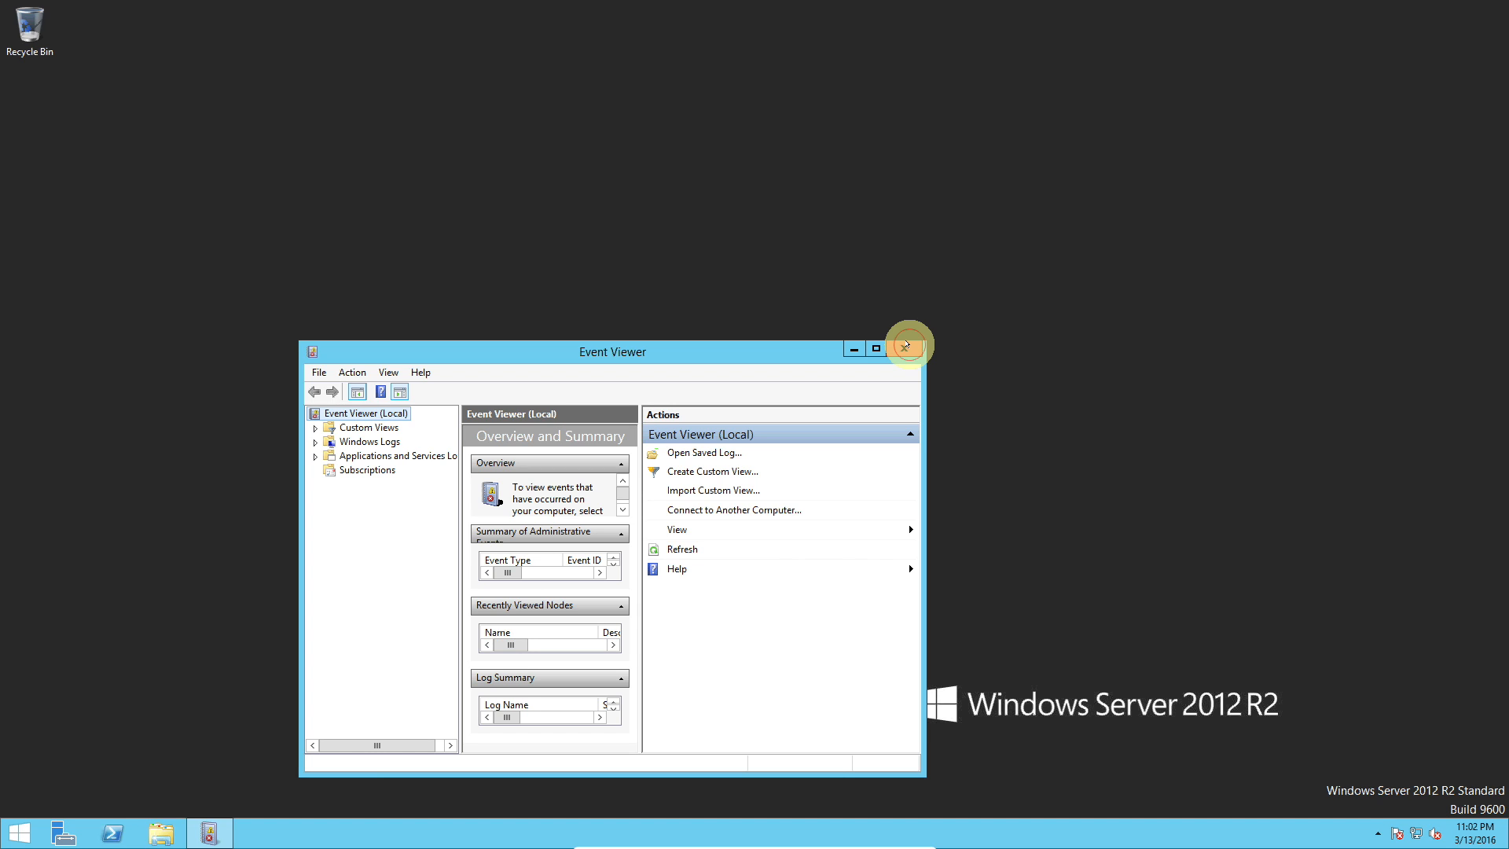
{"action": "left_click", "coordinate": [904, 348]}
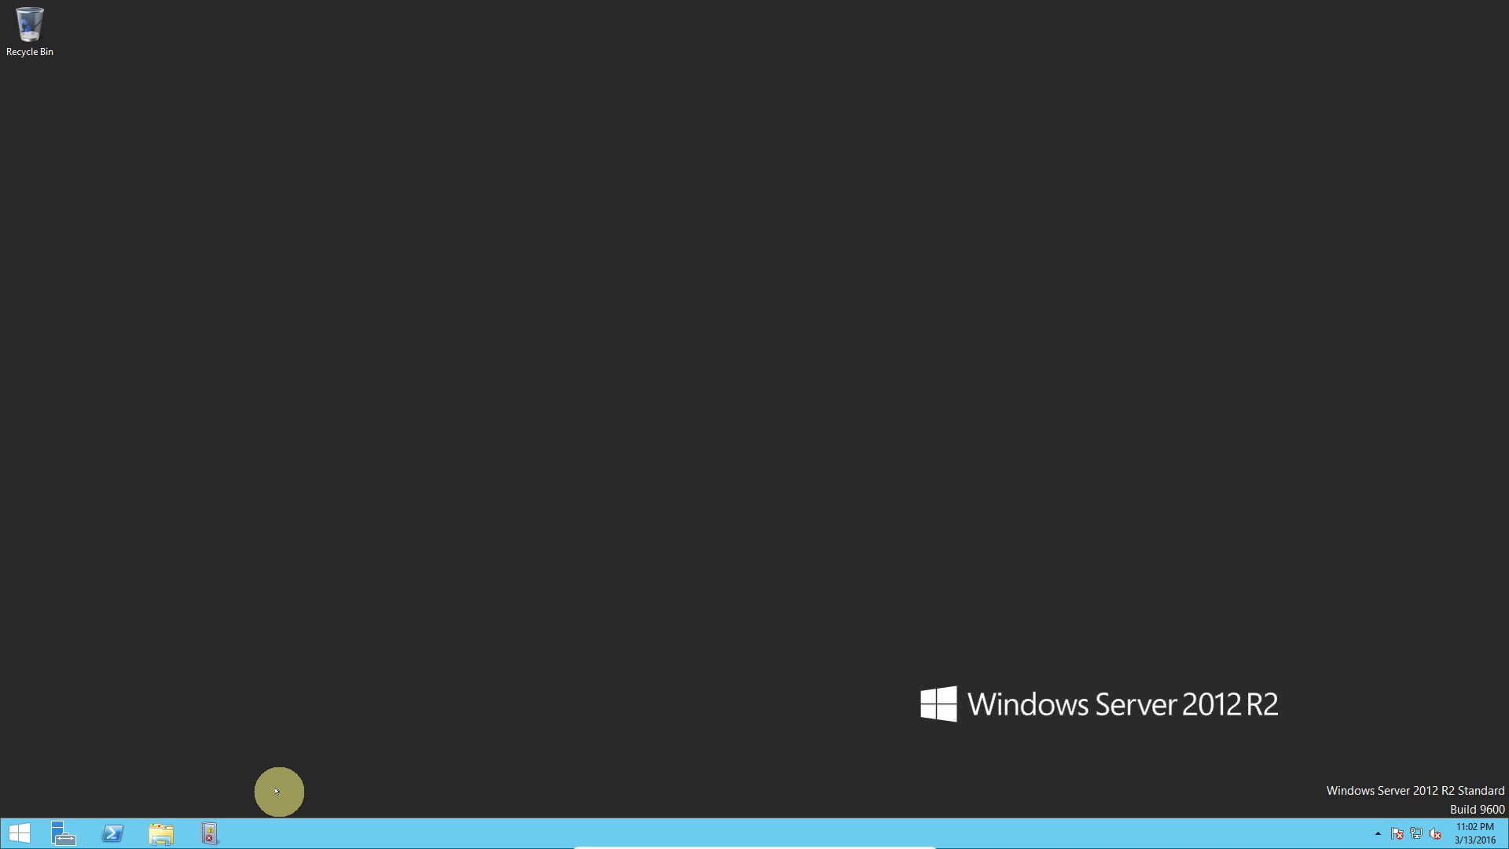
Step: Open Control Panel from the Quick Link menu and switch its view to Small icons
{"action": "right_click", "coordinate": [24, 827]}
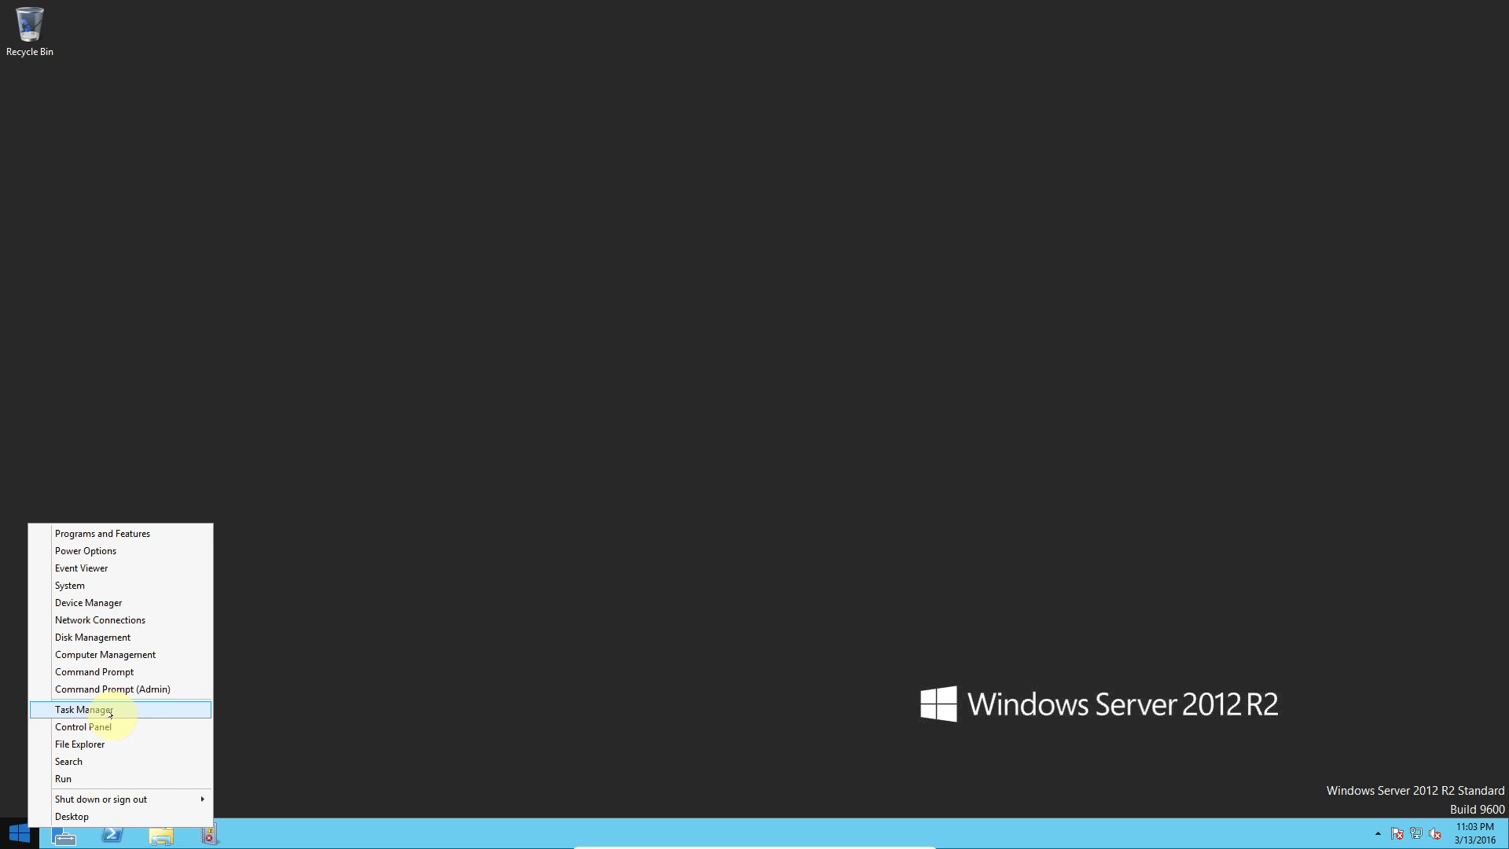
{"action": "right_click", "coordinate": [9, 837]}
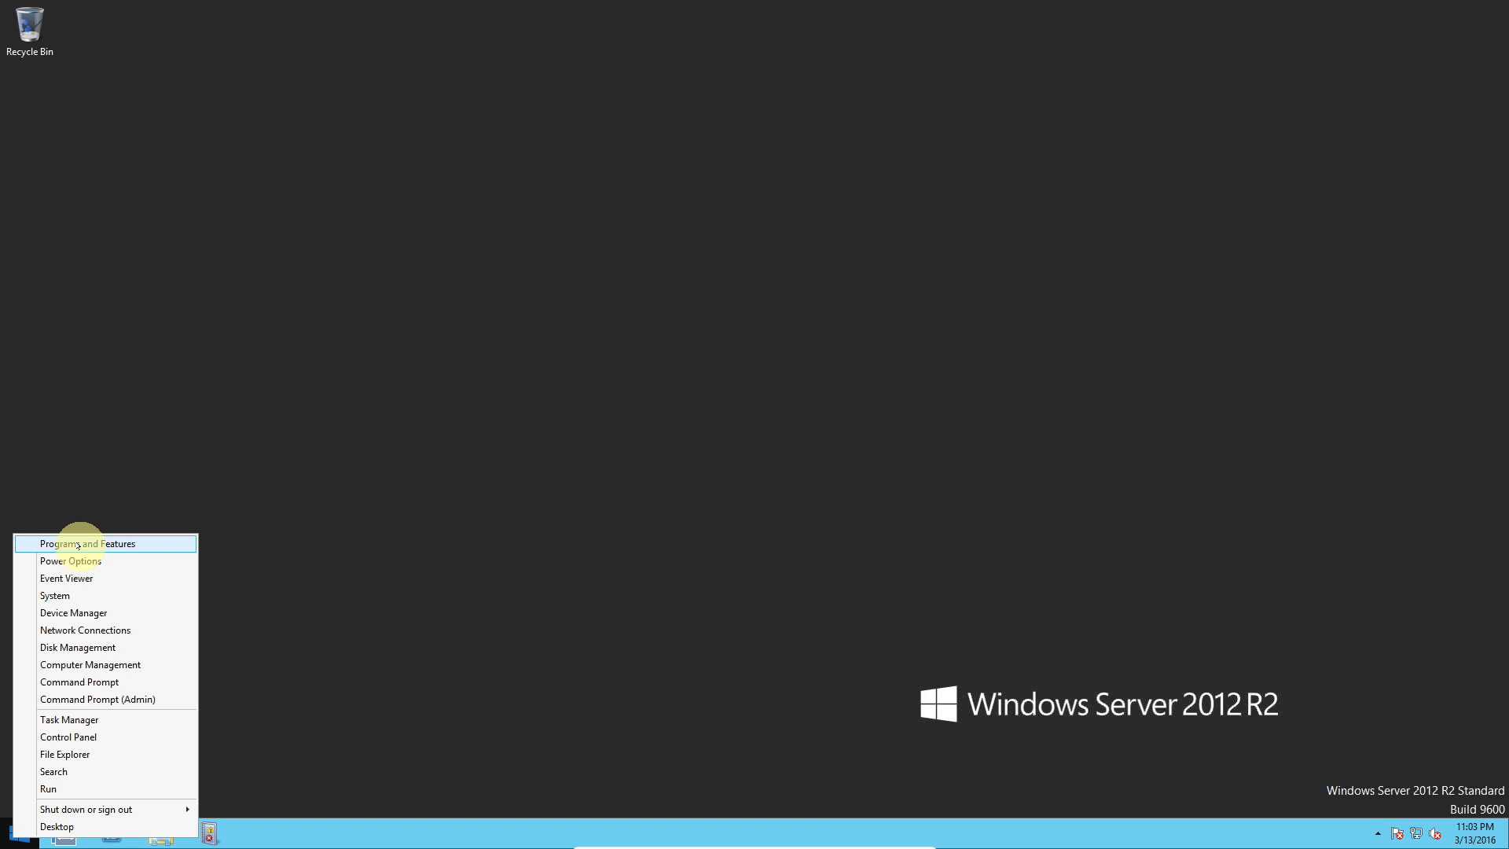
{"action": "left_click", "coordinate": [100, 739]}
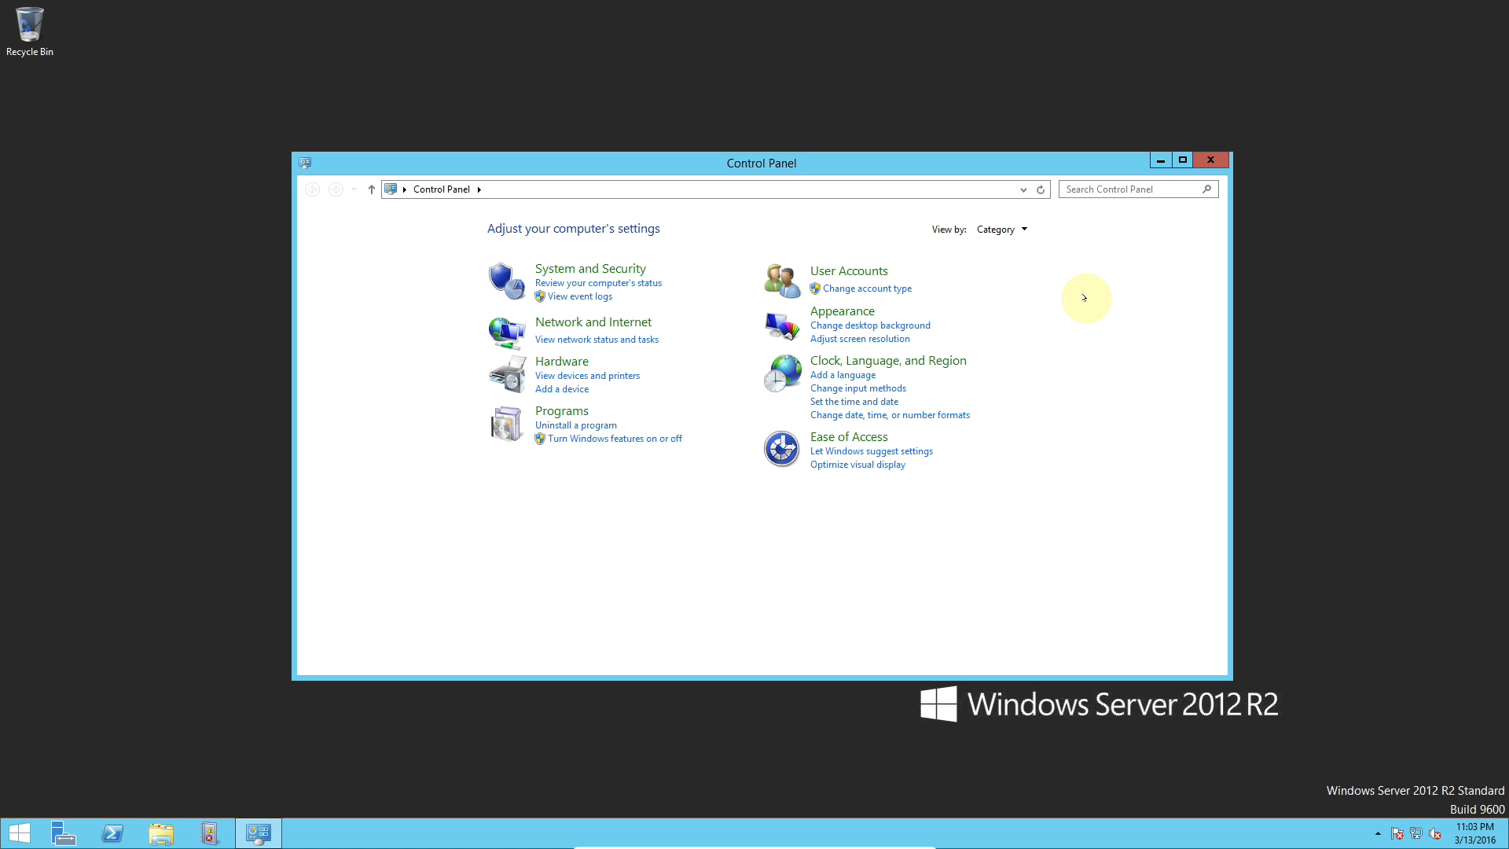
{"action": "left_click", "coordinate": [1011, 229]}
{"action": "left_click", "coordinate": [1008, 288]}
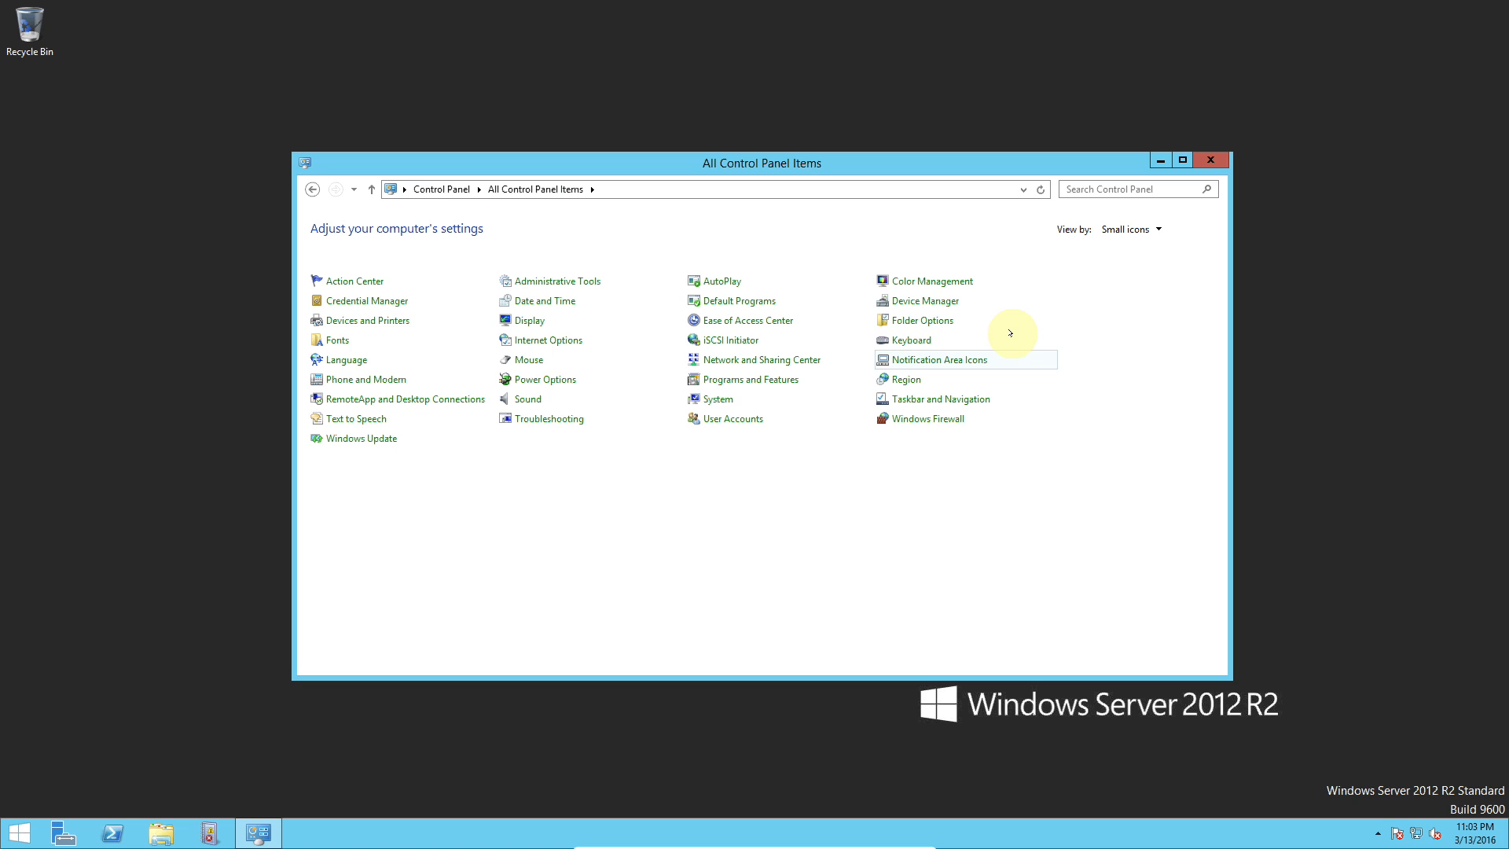
Step: Switch the Control Panel view to Category and back to Small icons
{"action": "left_click", "coordinate": [1129, 229]}
{"action": "left_click", "coordinate": [1135, 248]}
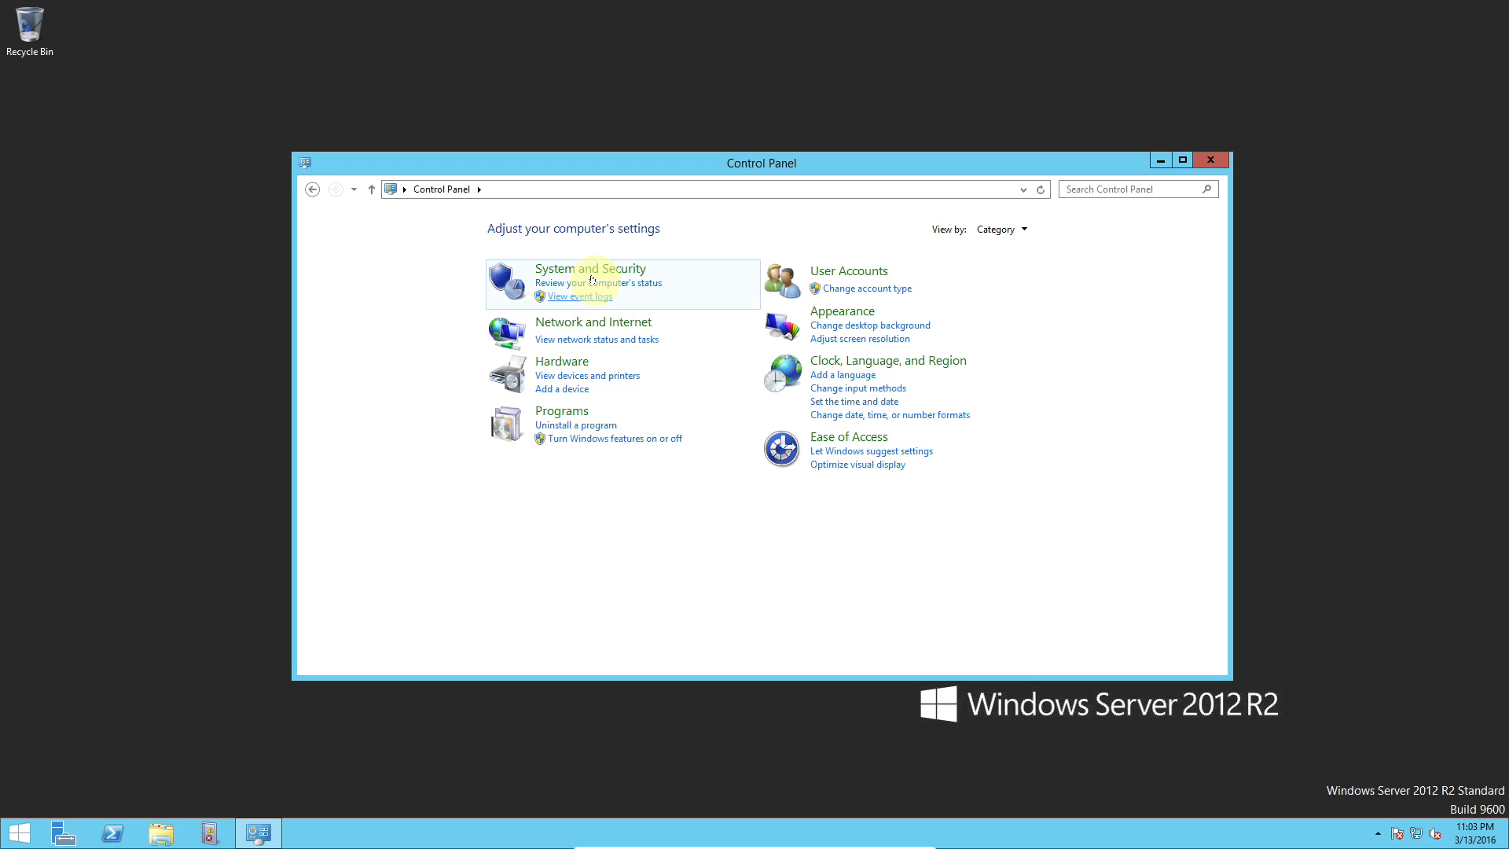
{"action": "left_click", "coordinate": [1025, 230]}
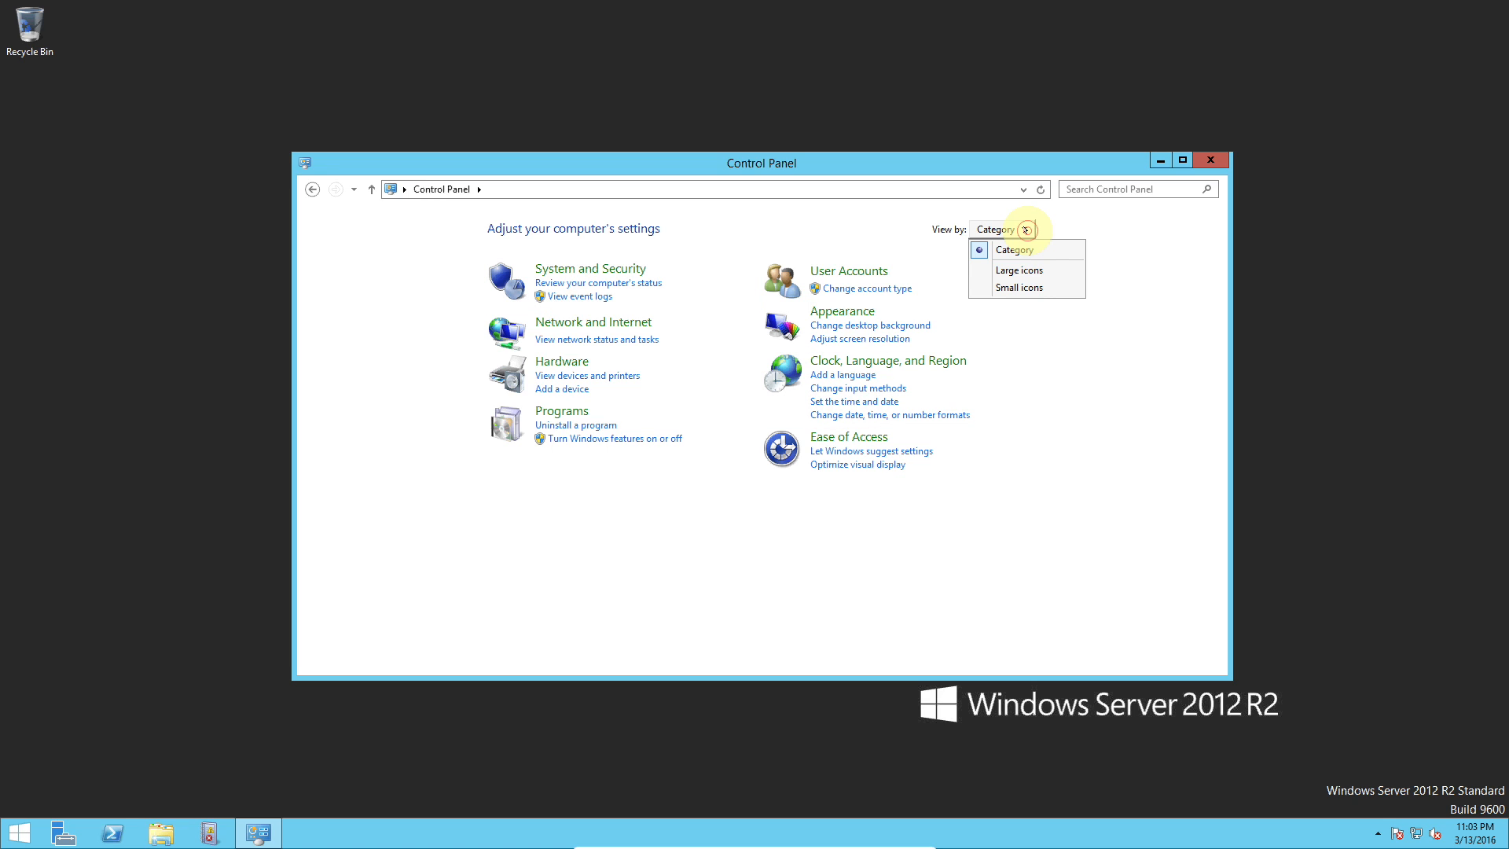
{"action": "left_click", "coordinate": [1029, 287]}
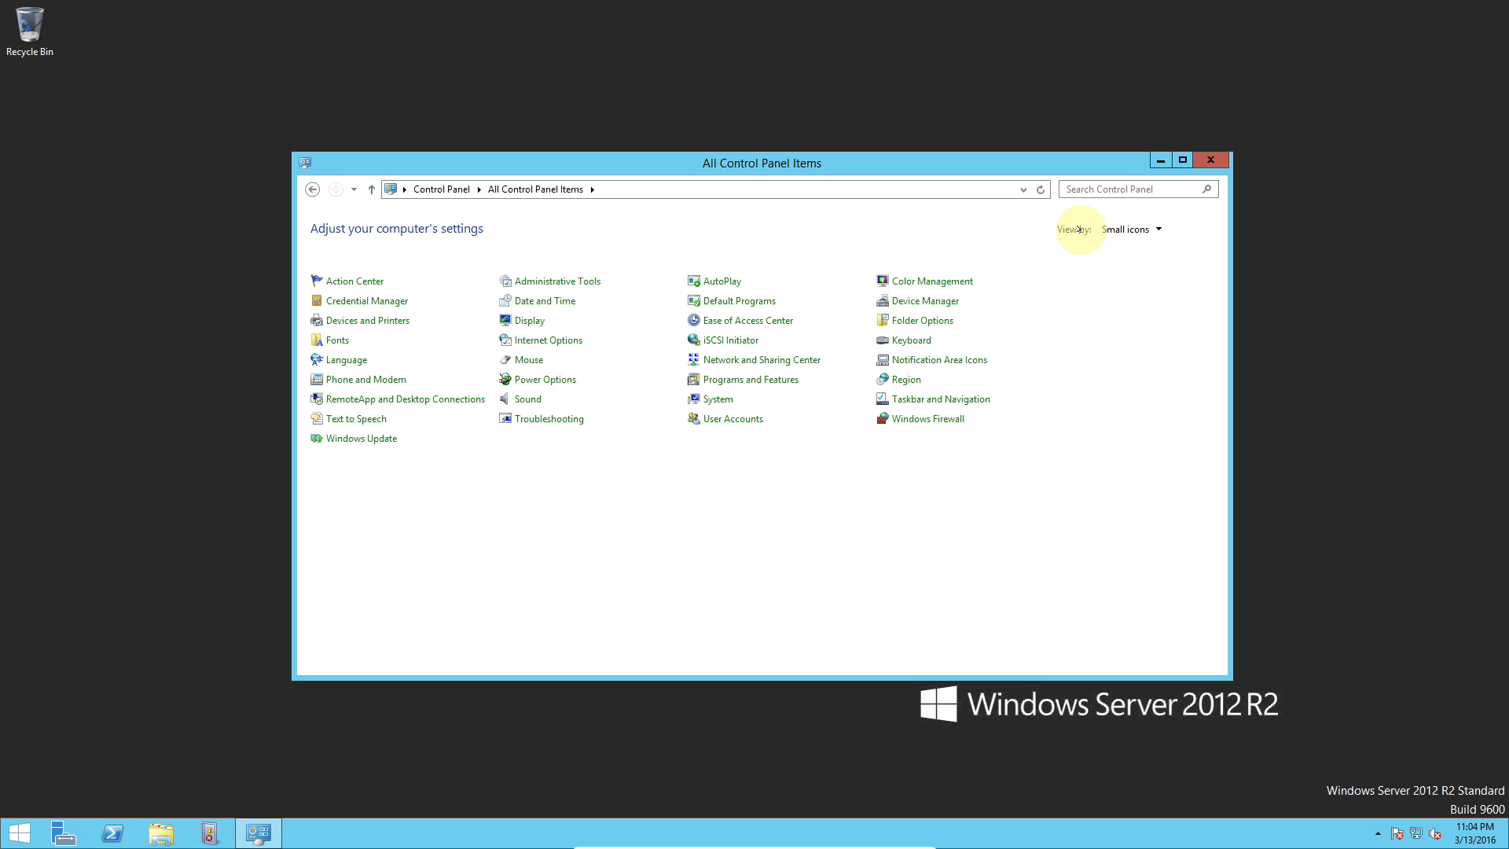
Step: Reopen the Control Panel view options without changing them, then close Control Panel
{"action": "left_click", "coordinate": [1160, 230]}
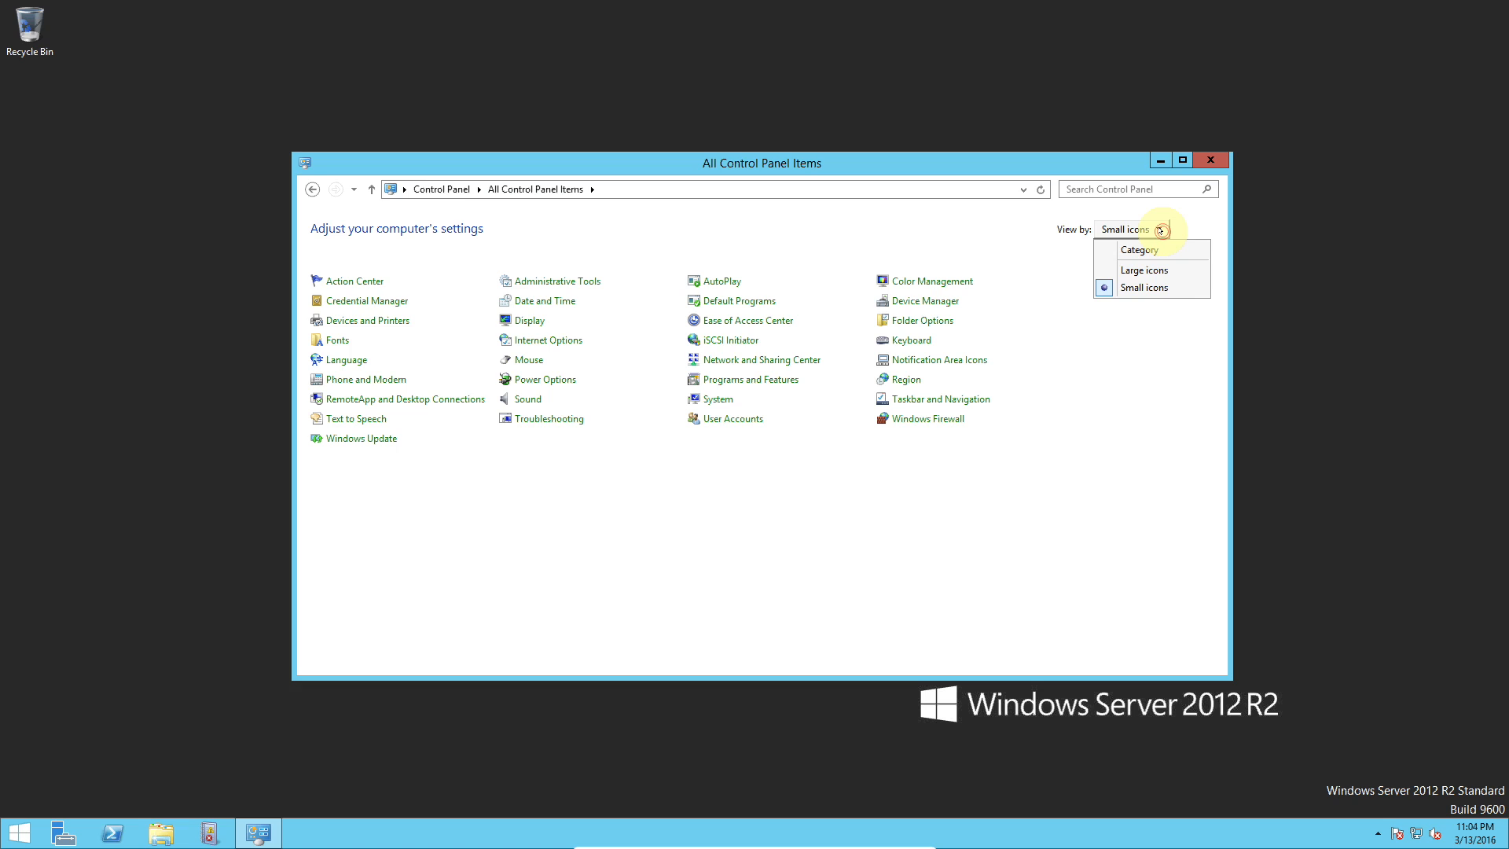
{"action": "left_click", "coordinate": [1188, 217]}
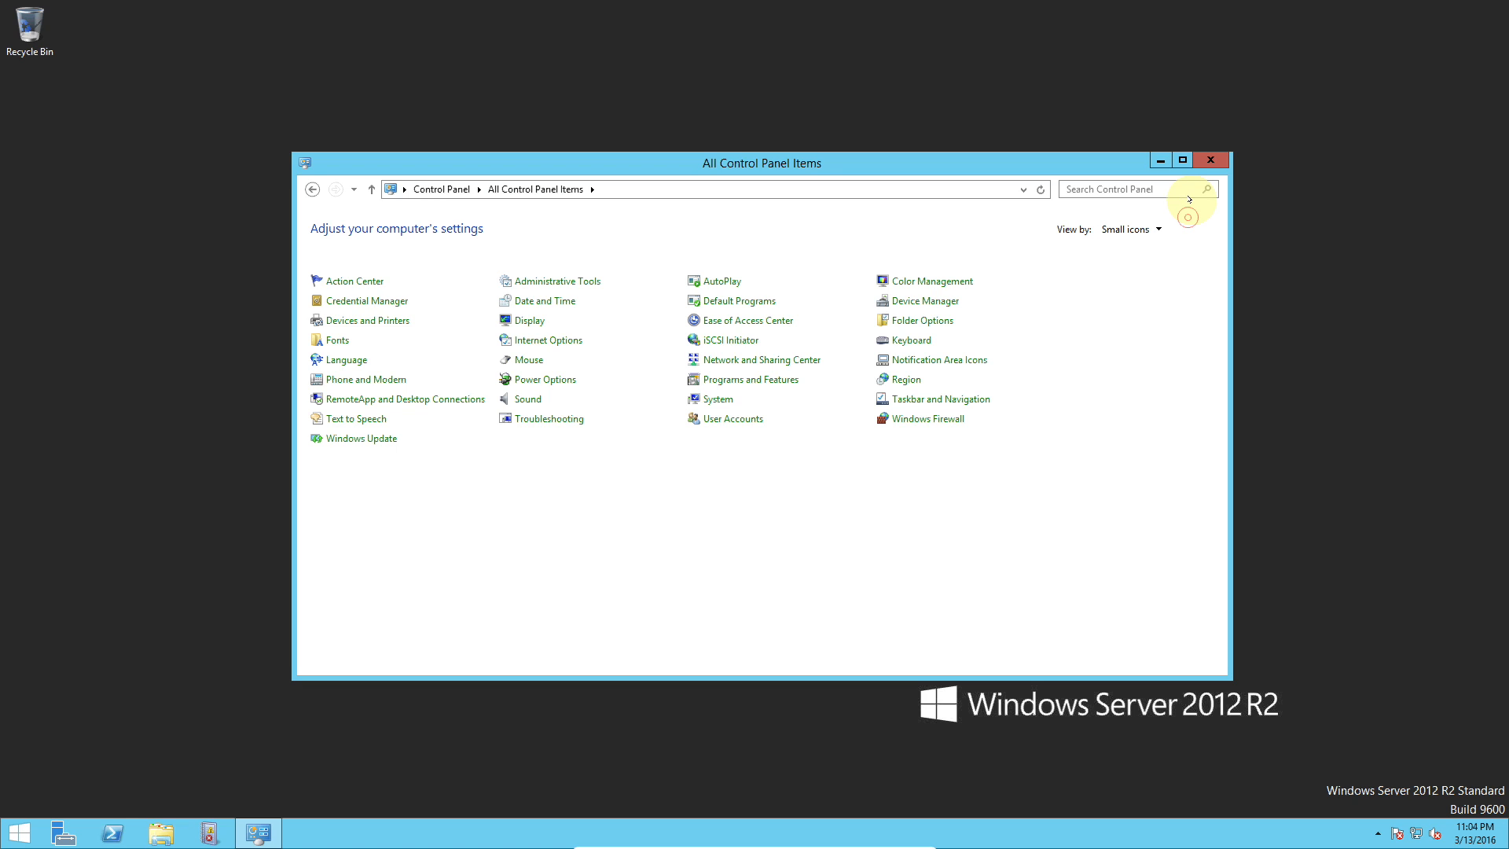
{"action": "left_click", "coordinate": [1207, 160]}
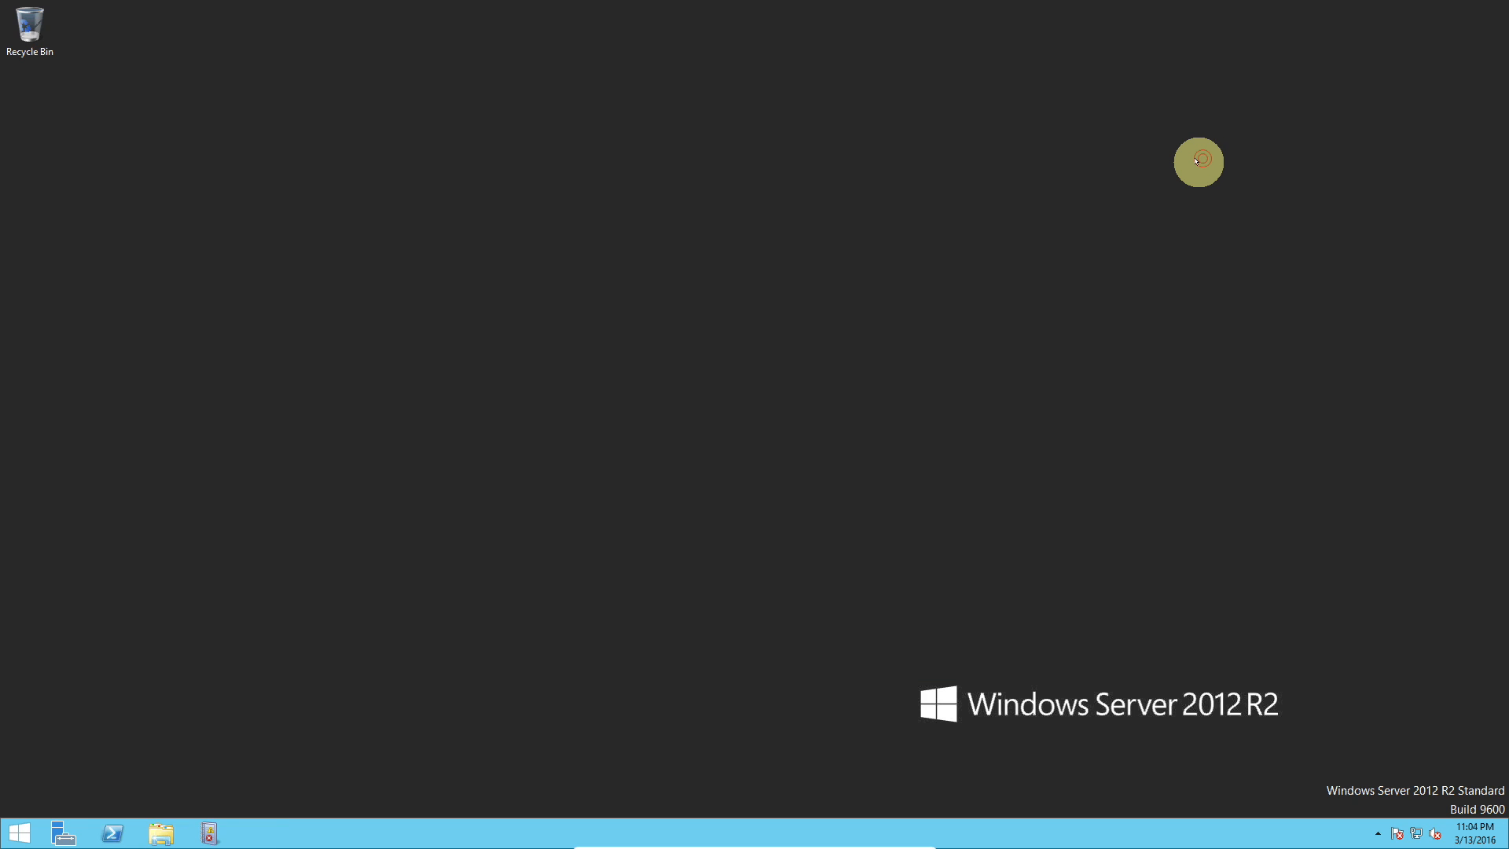
Step: Open Command Prompt (Admin) from the Quick Link menu and close it
{"action": "right_click", "coordinate": [24, 836]}
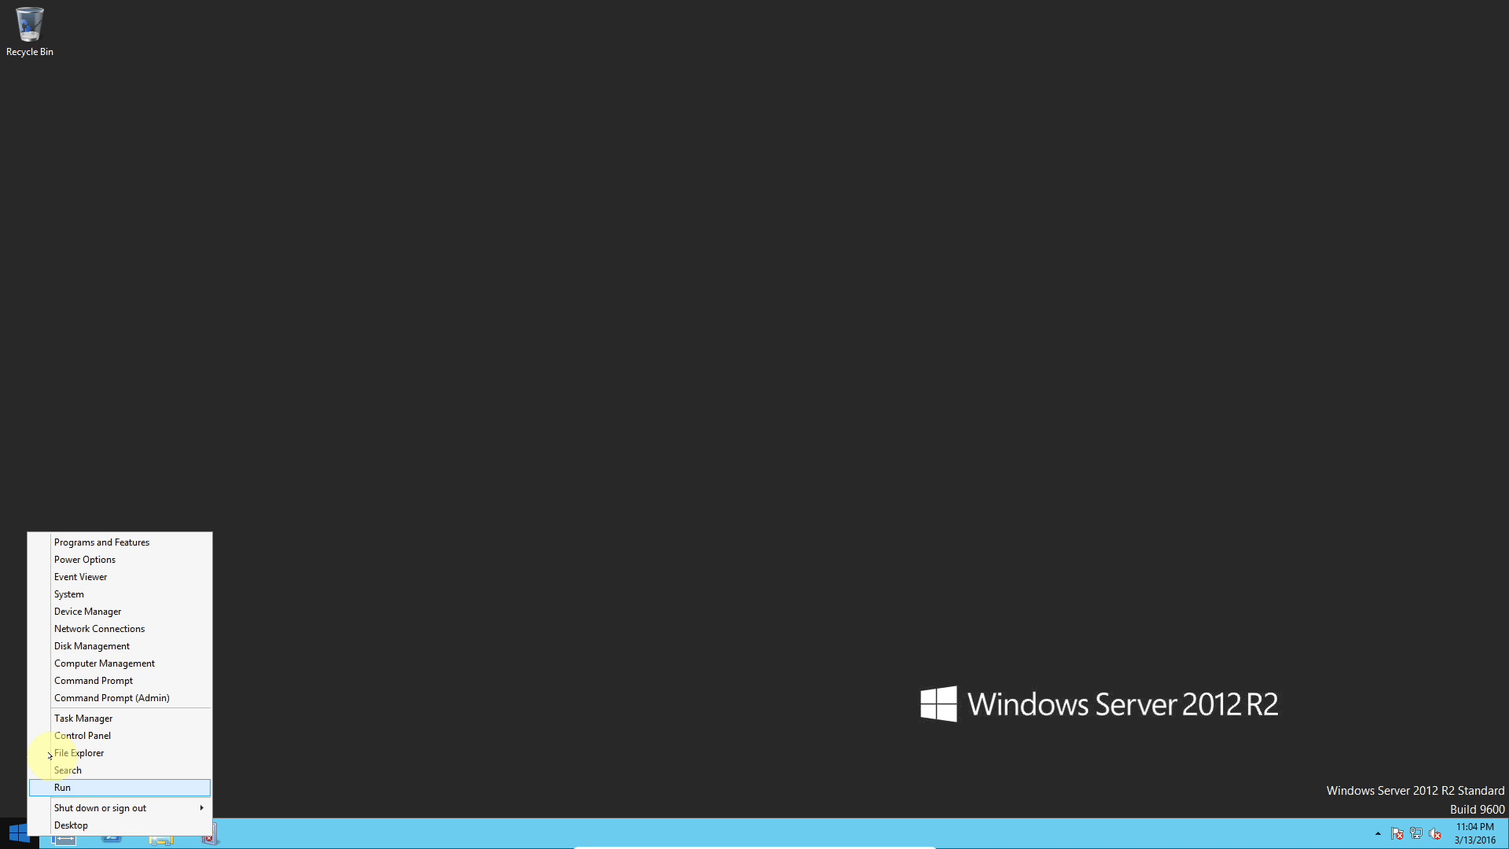
{"action": "left_click", "coordinate": [110, 699]}
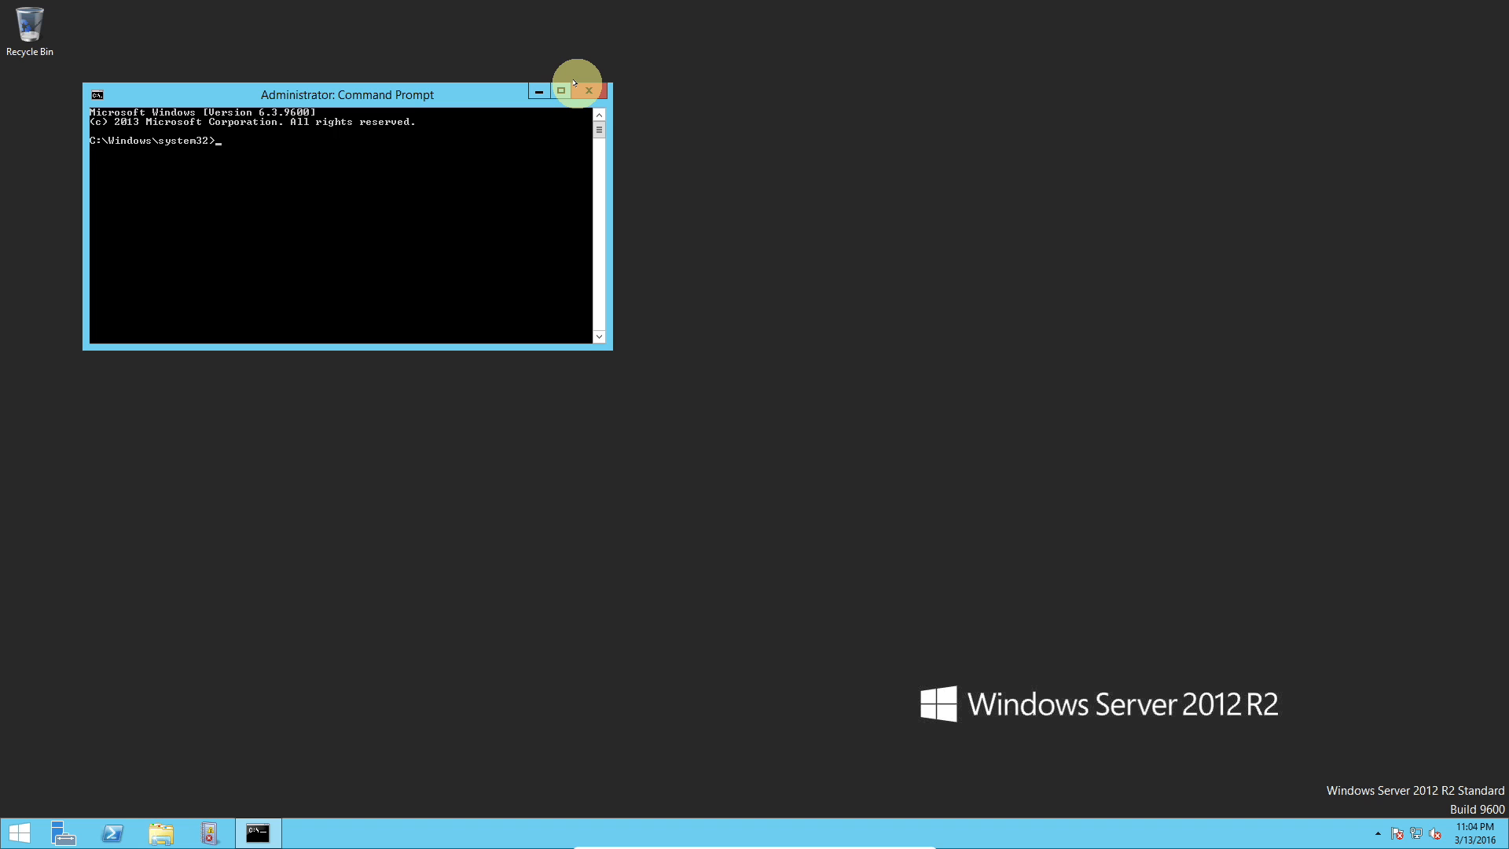
{"action": "left_click", "coordinate": [576, 84]}
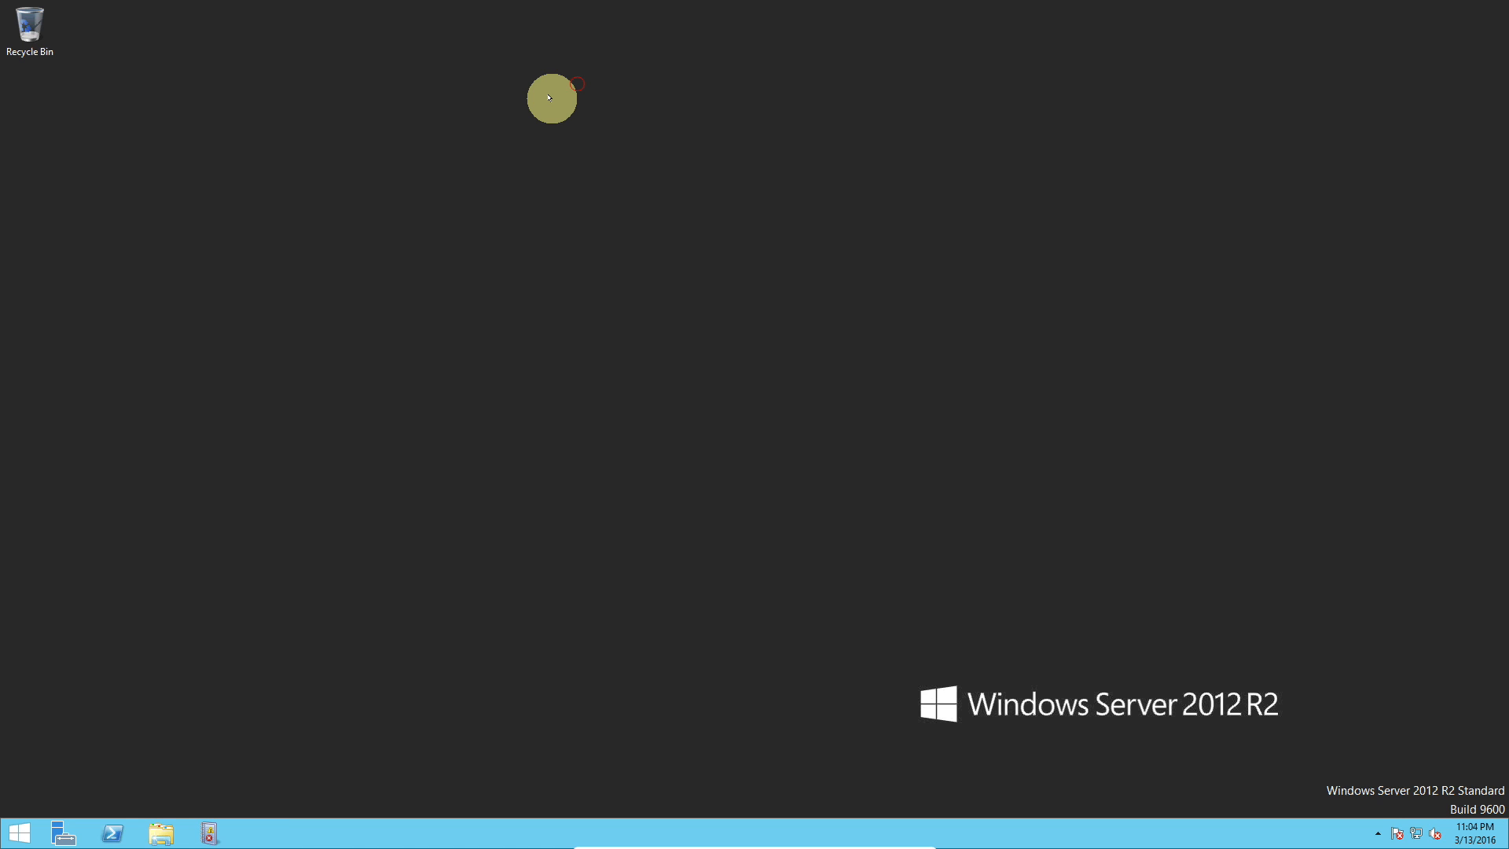
Step: Open the standard Command Prompt from the Quick Link menu, then close its window
{"action": "right_click", "coordinate": [20, 818]}
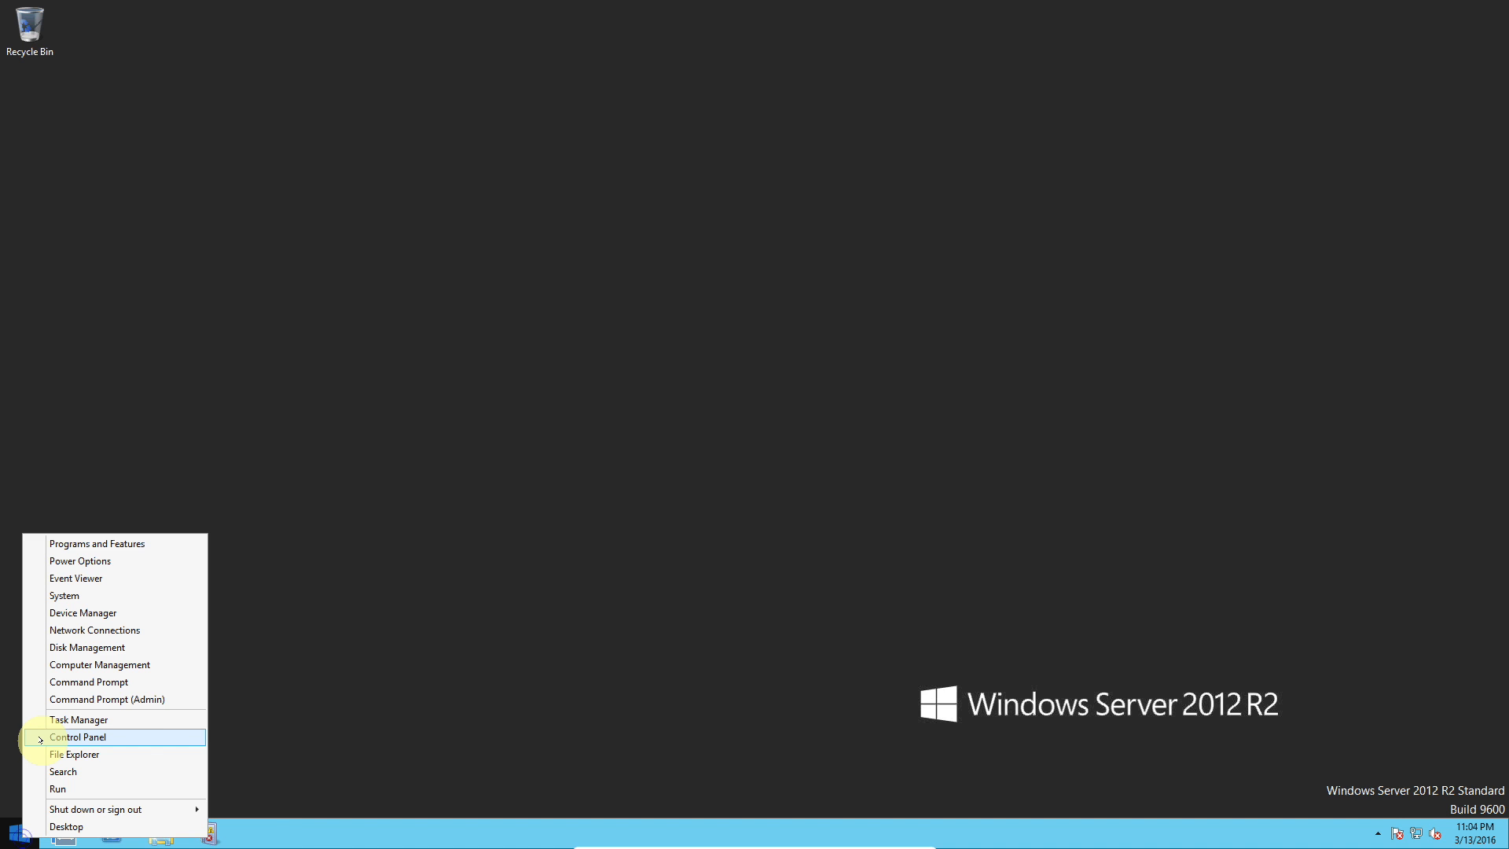
{"action": "left_click", "coordinate": [70, 679]}
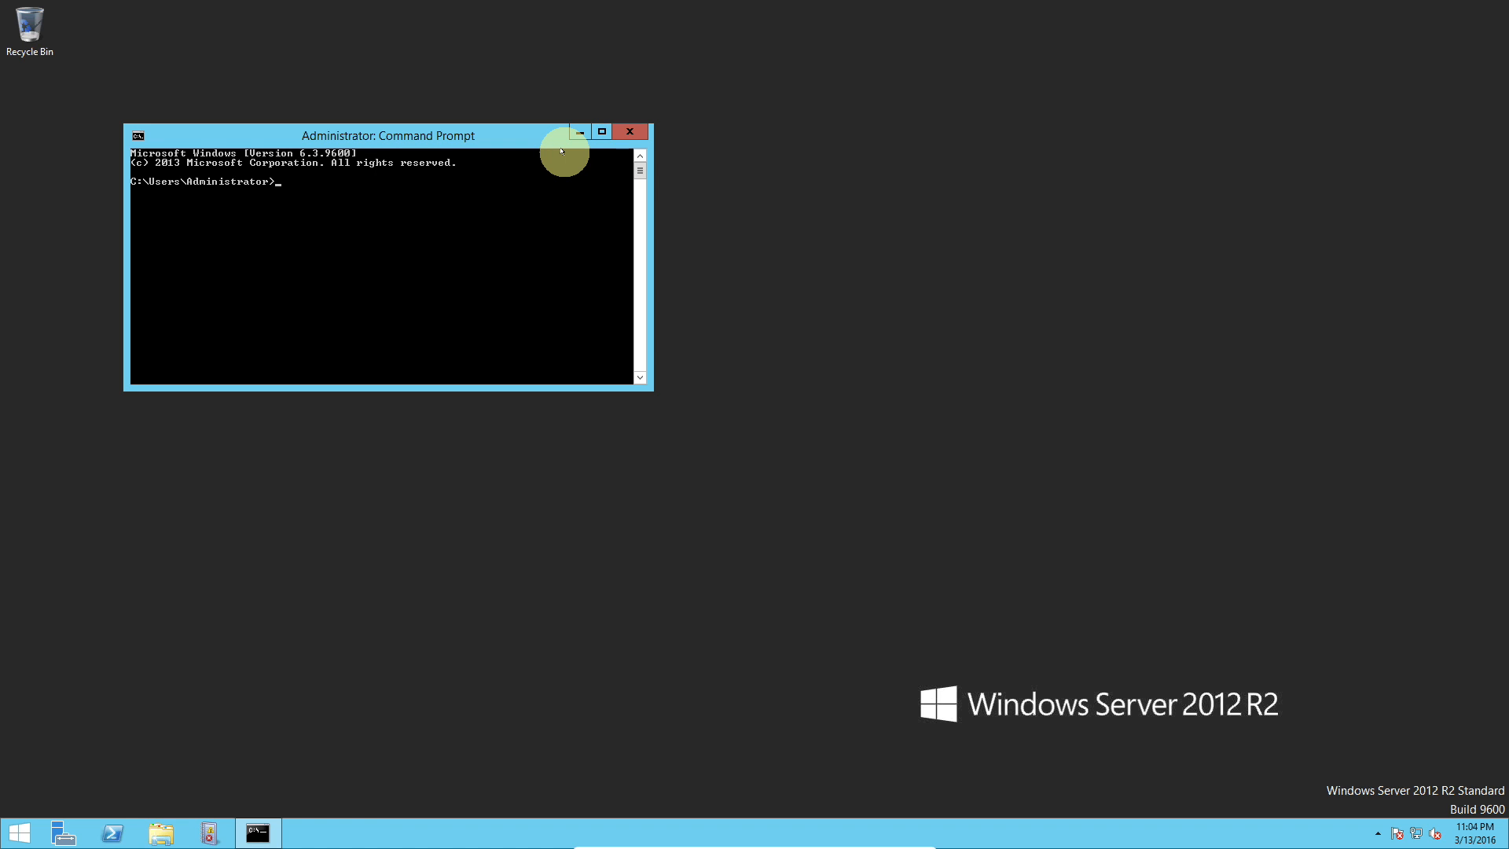
{"action": "left_click", "coordinate": [621, 130]}
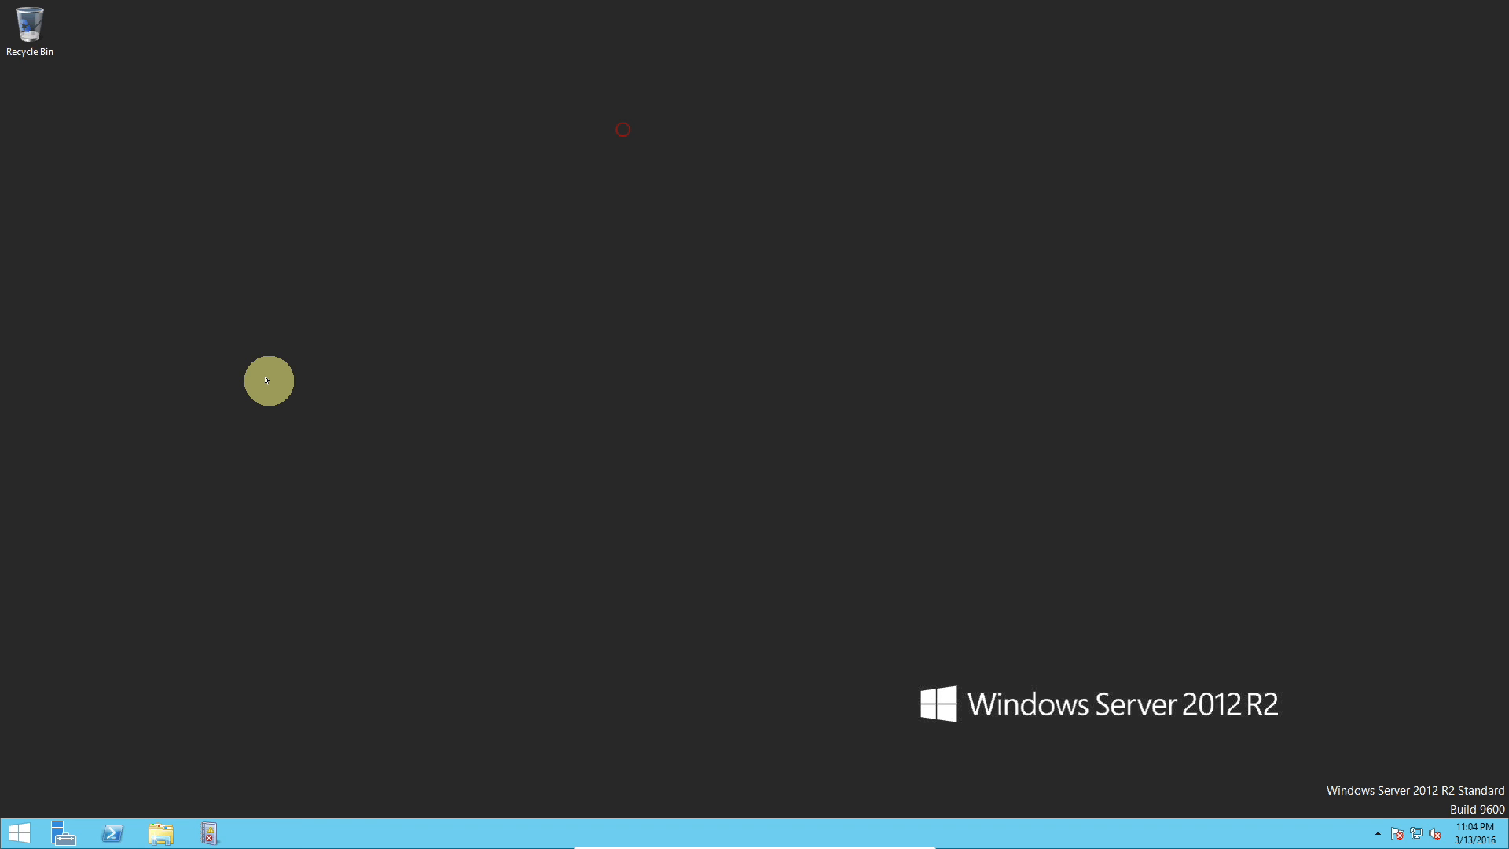
{"action": "left_click", "coordinate": [22, 821]}
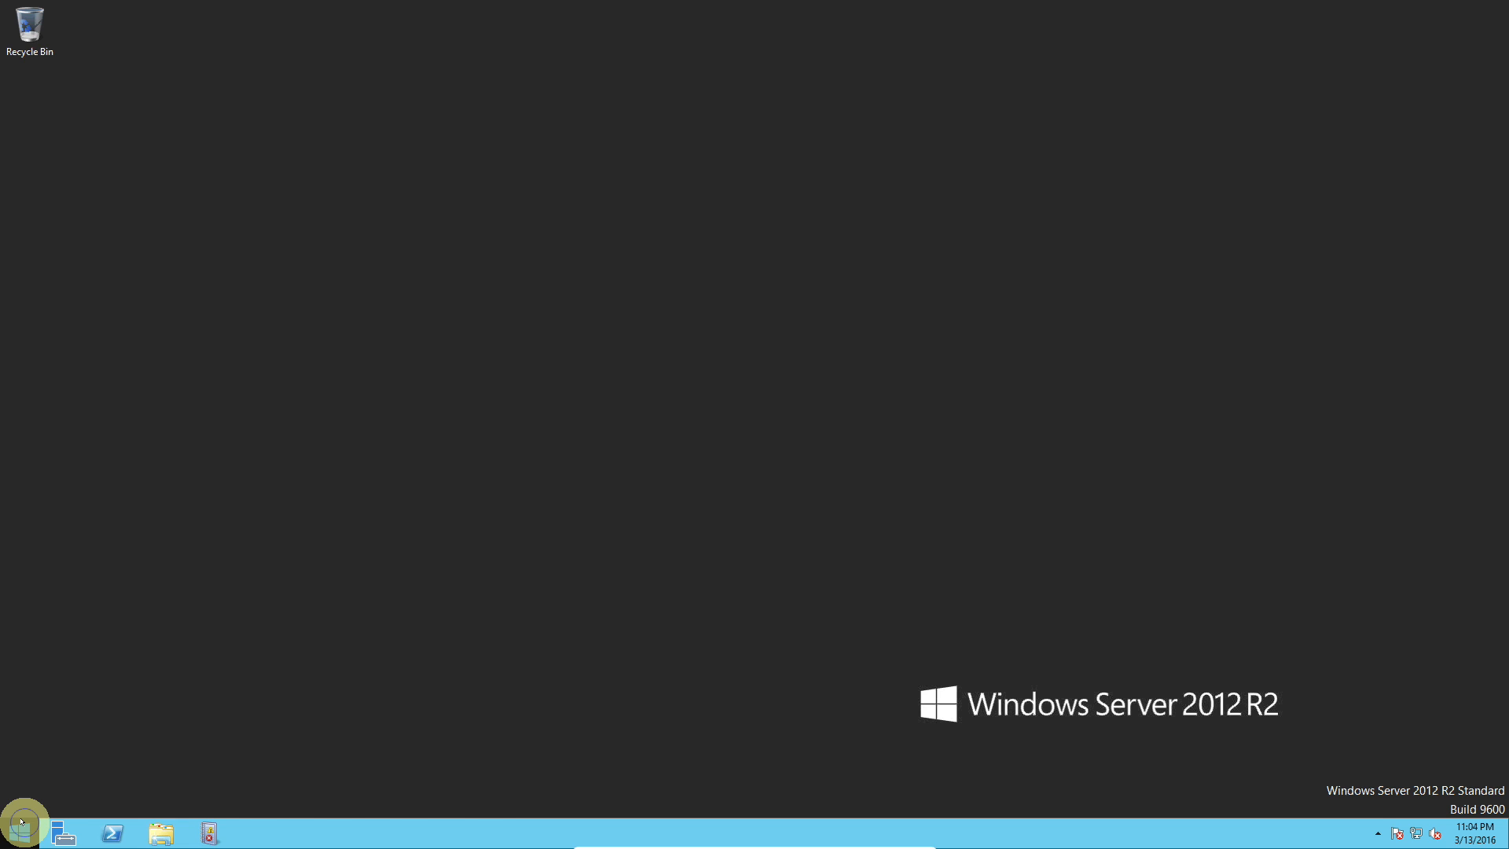
{"action": "right_click", "coordinate": [22, 822]}
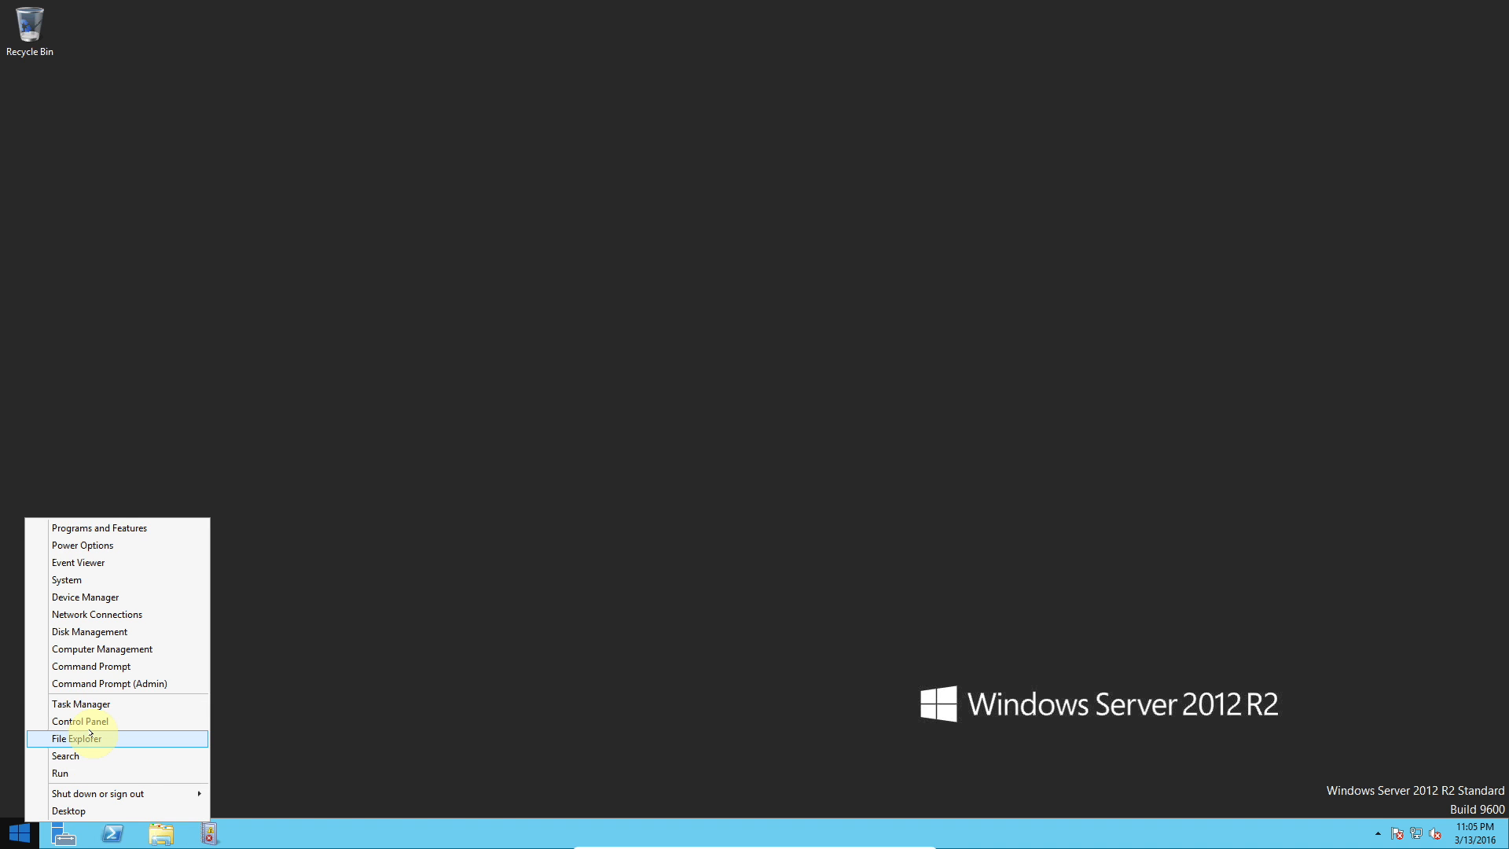
{"action": "left_click", "coordinate": [364, 755]}
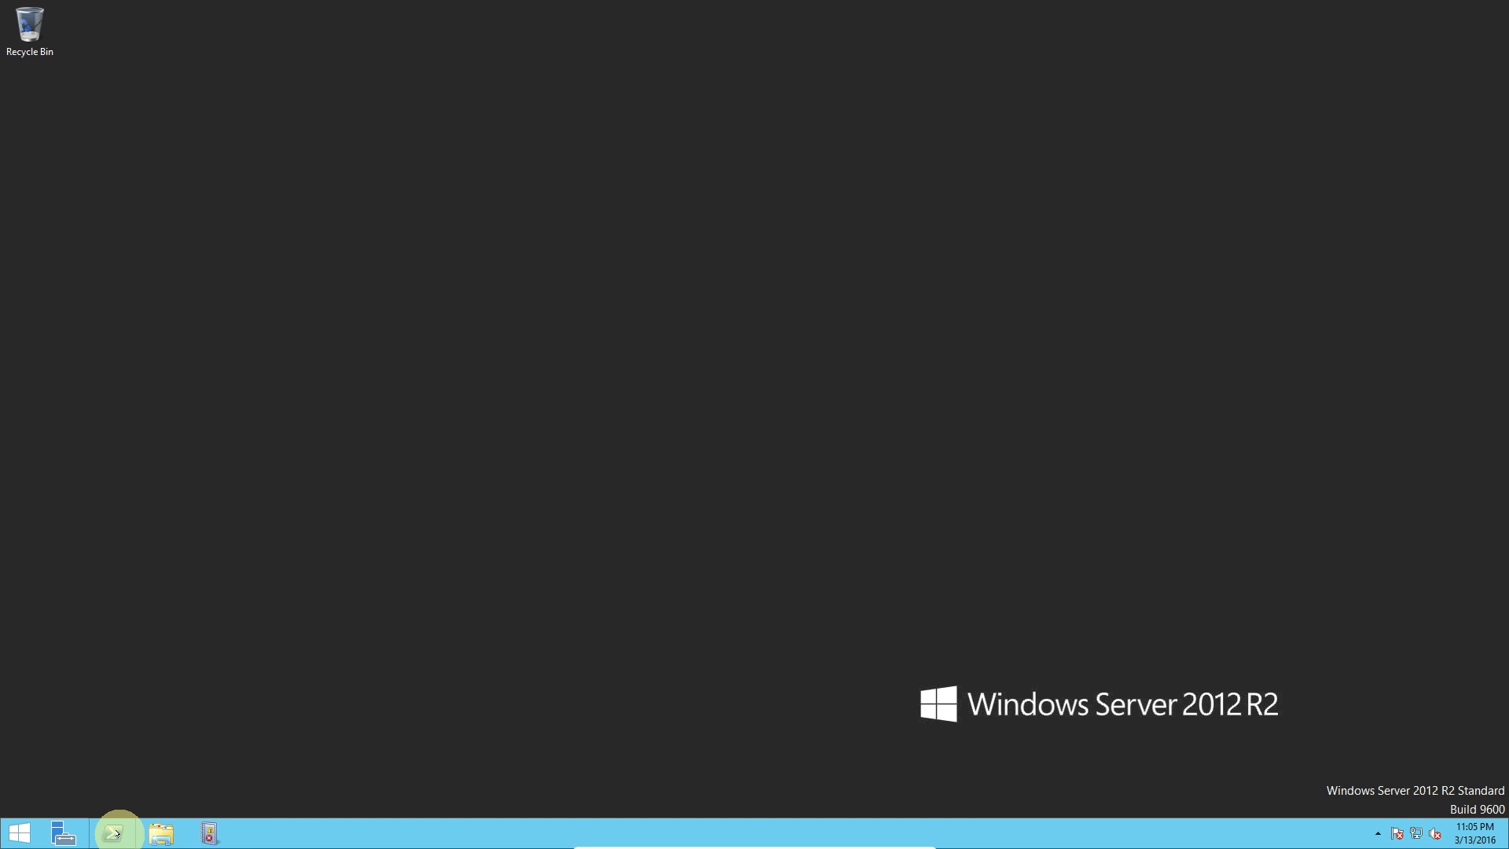
Step: Open the taskbar context menu and its Toolbars submenu, then dismiss the menu
{"action": "right_click", "coordinate": [352, 830]}
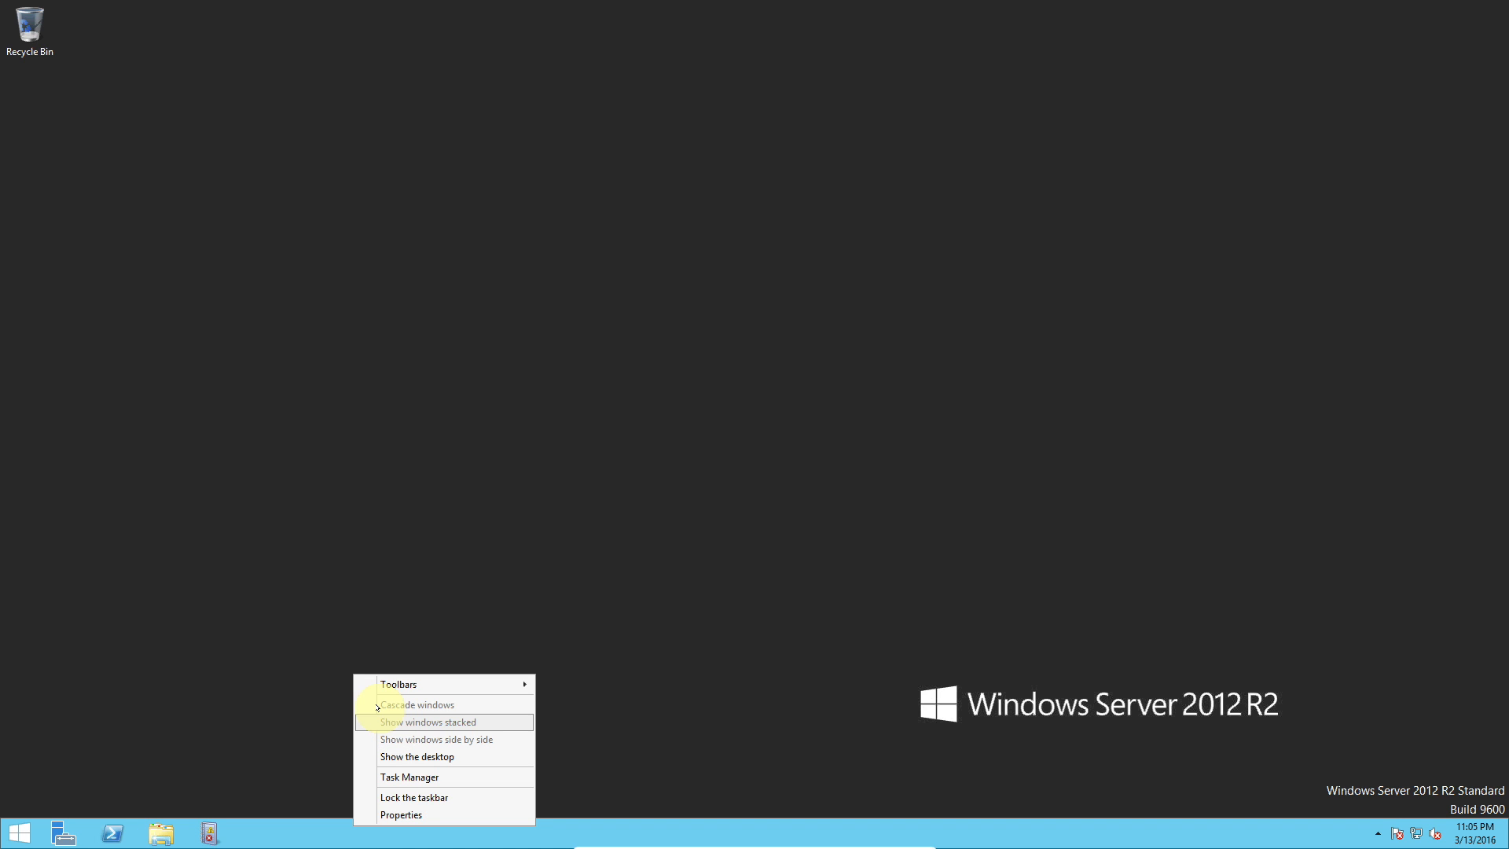
{"action": "left_click", "coordinate": [472, 685]}
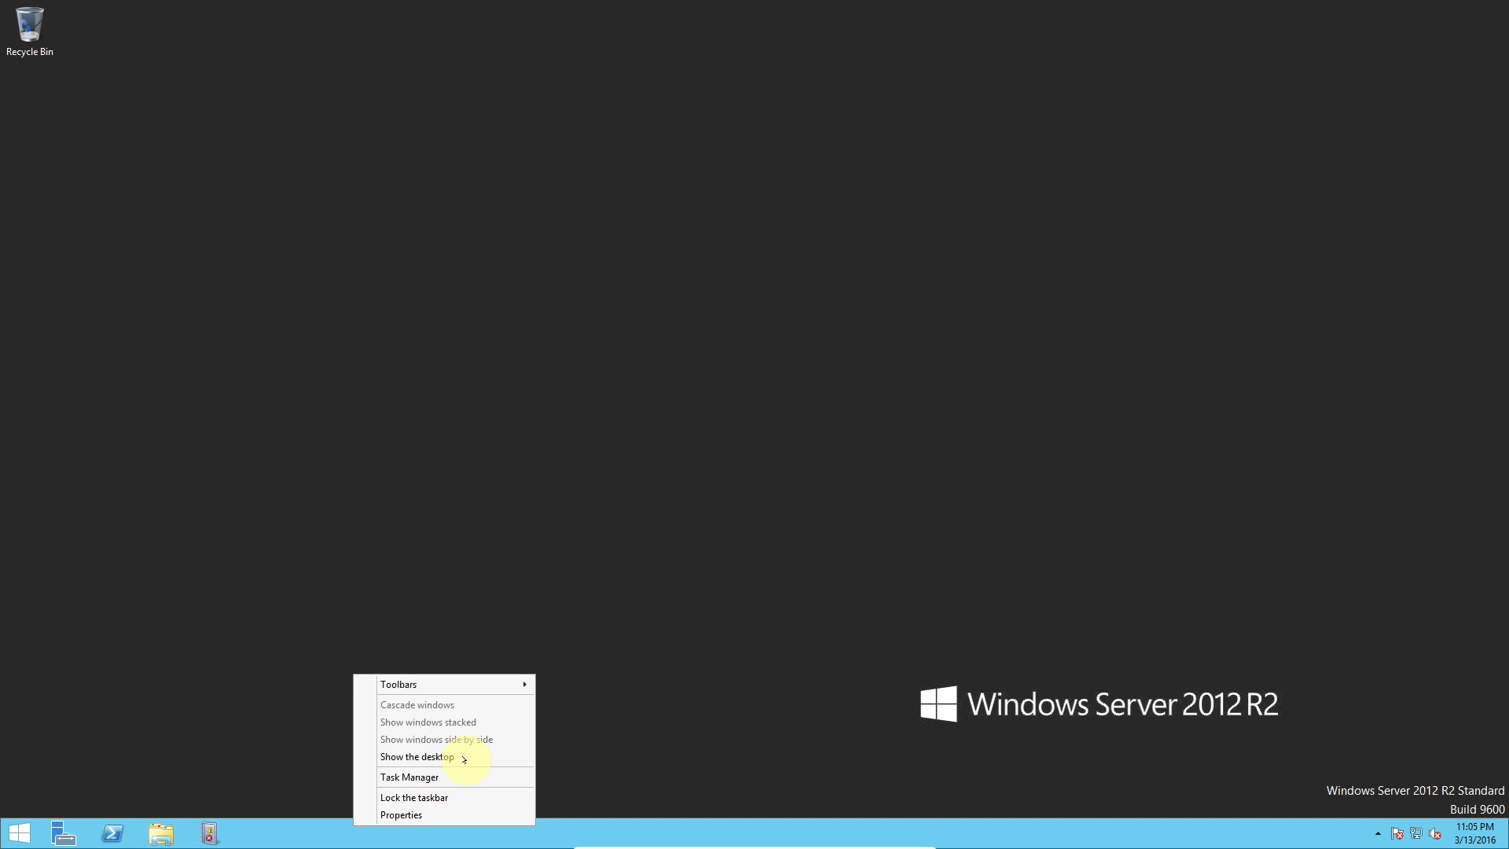
{"action": "left_click", "coordinate": [454, 616]}
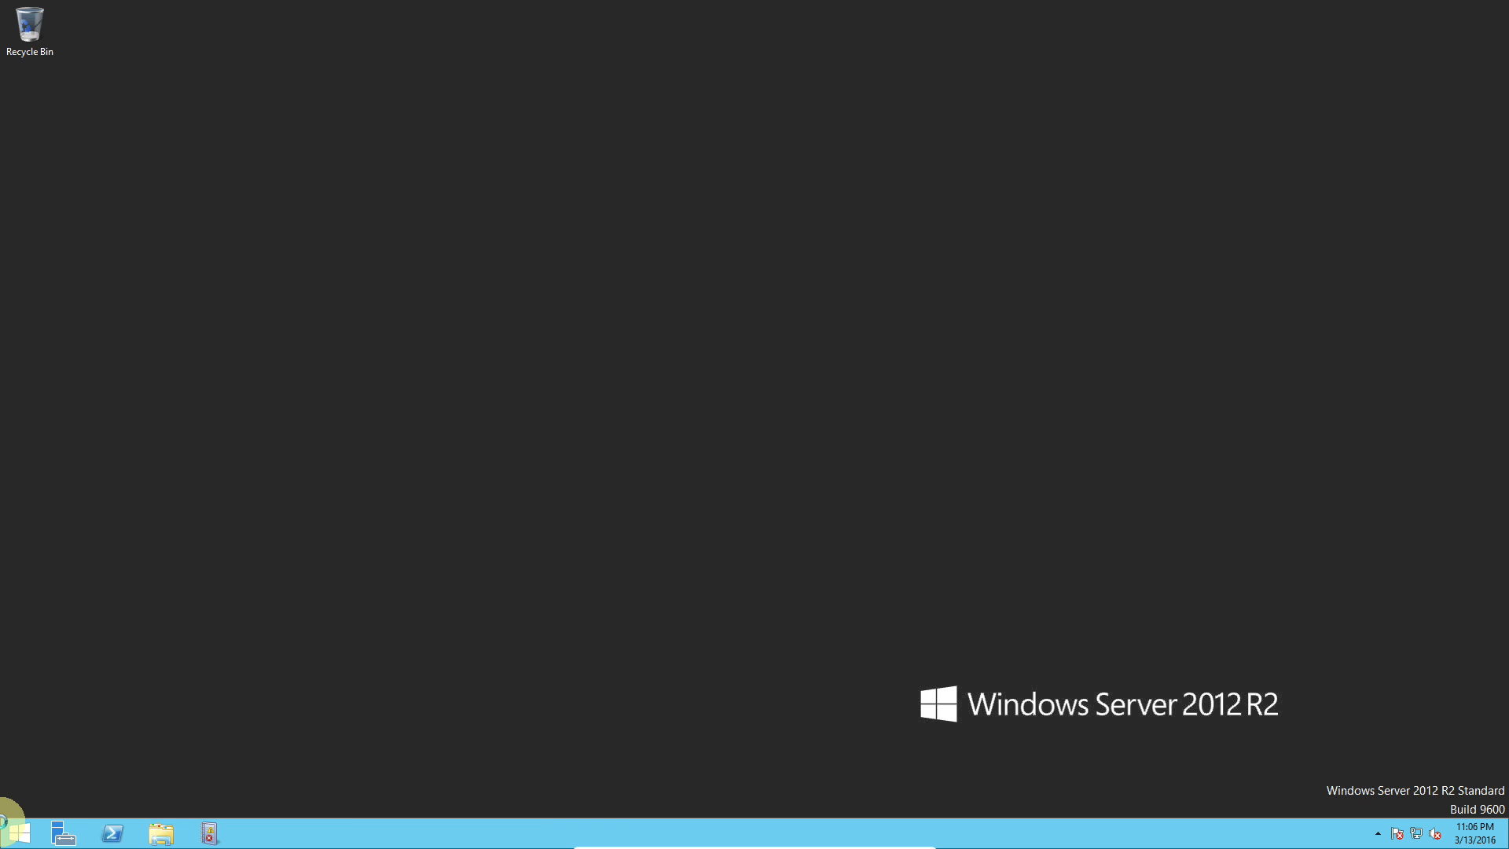
Step: Open the Start screen and bring up its apps view option
{"action": "left_click", "coordinate": [21, 833]}
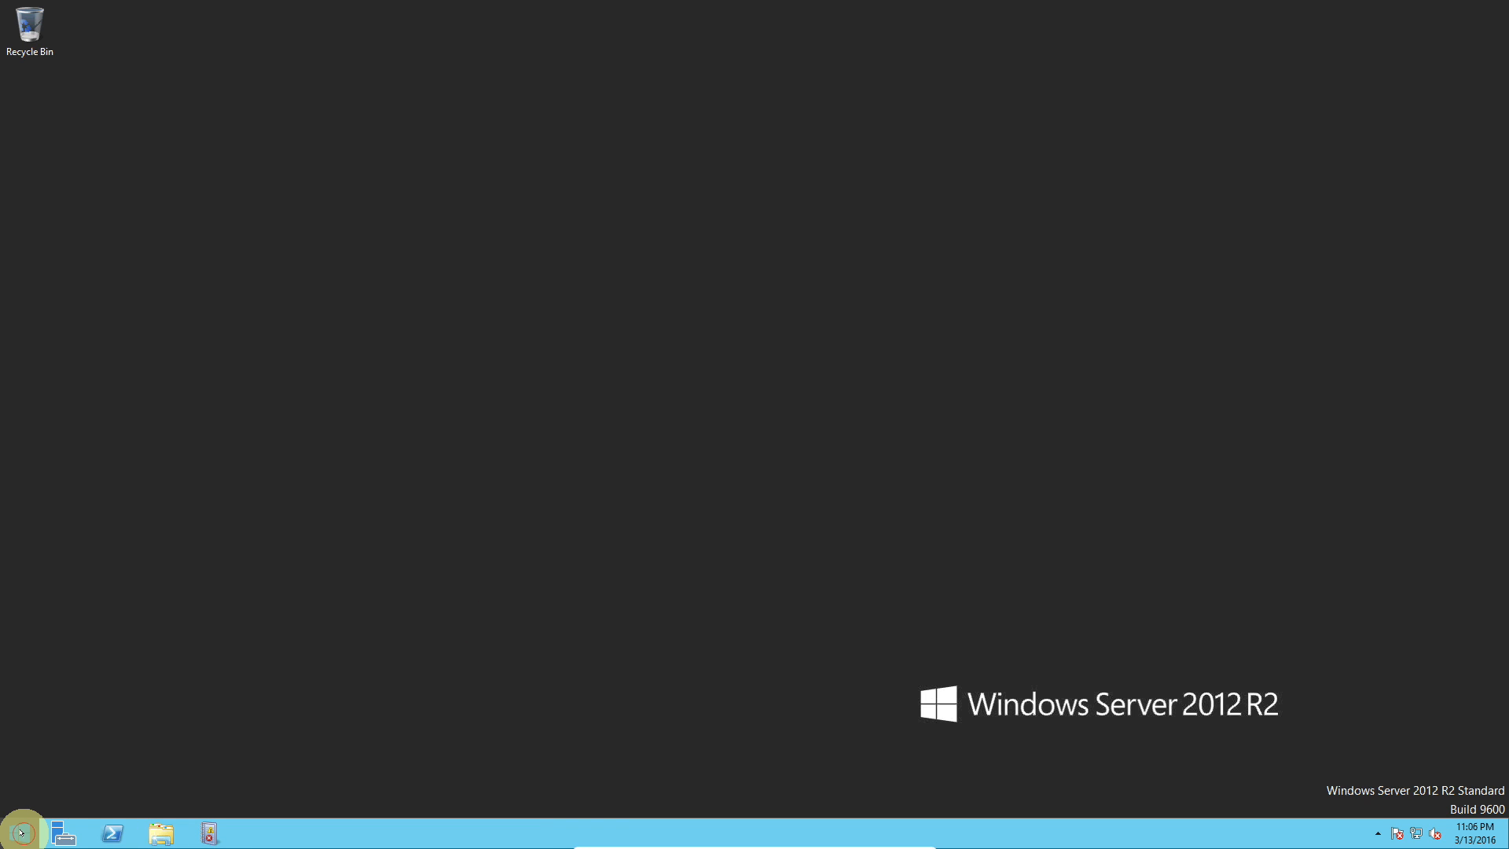
{"action": "left_click", "coordinate": [22, 832]}
{"action": "left_click", "coordinate": [28, 831]}
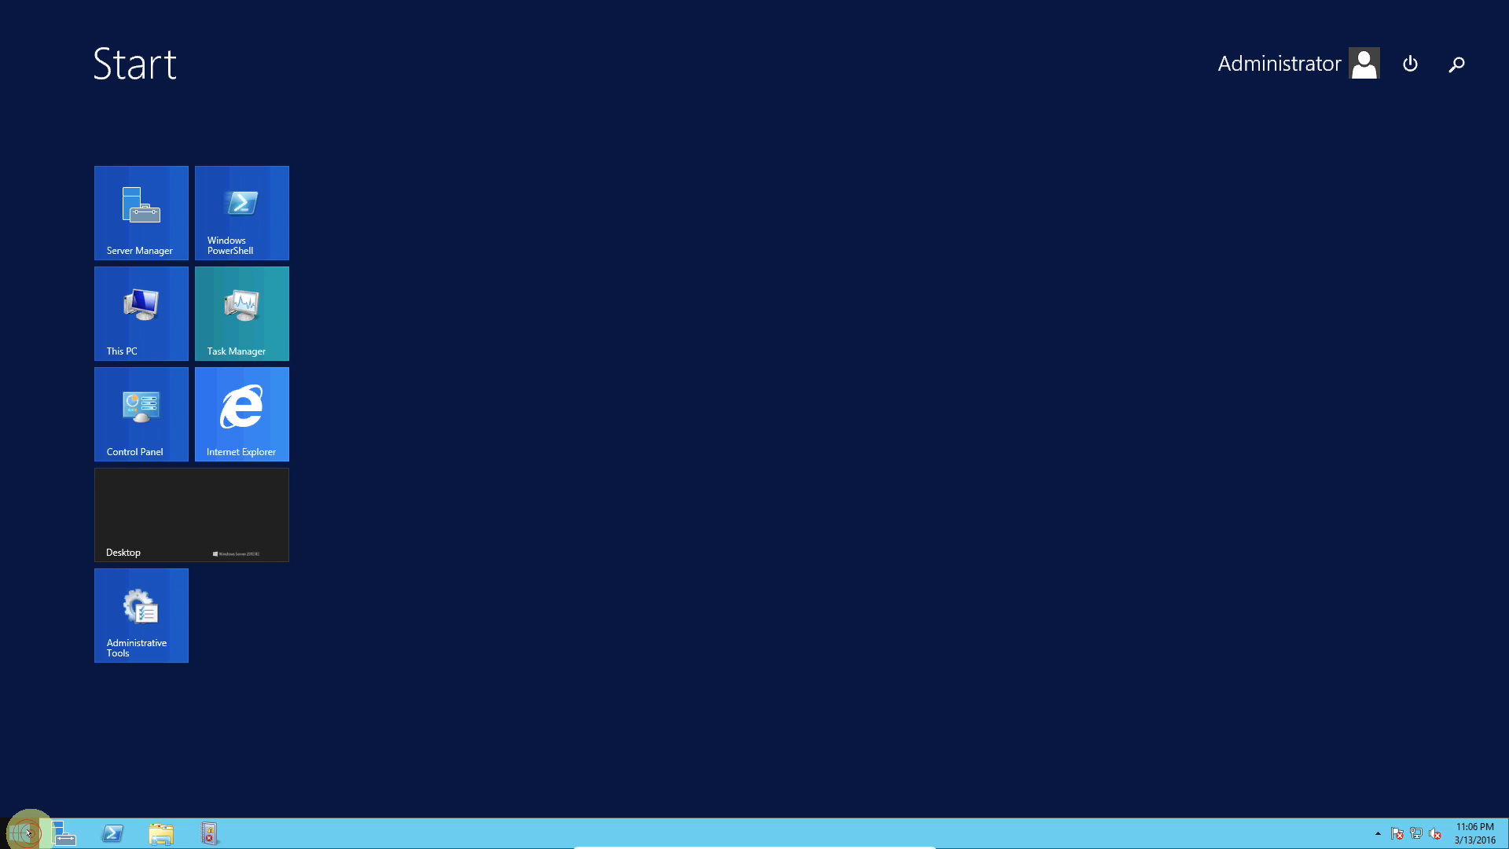
{"action": "right_click", "coordinate": [29, 831]}
{"action": "left_click", "coordinate": [401, 642]}
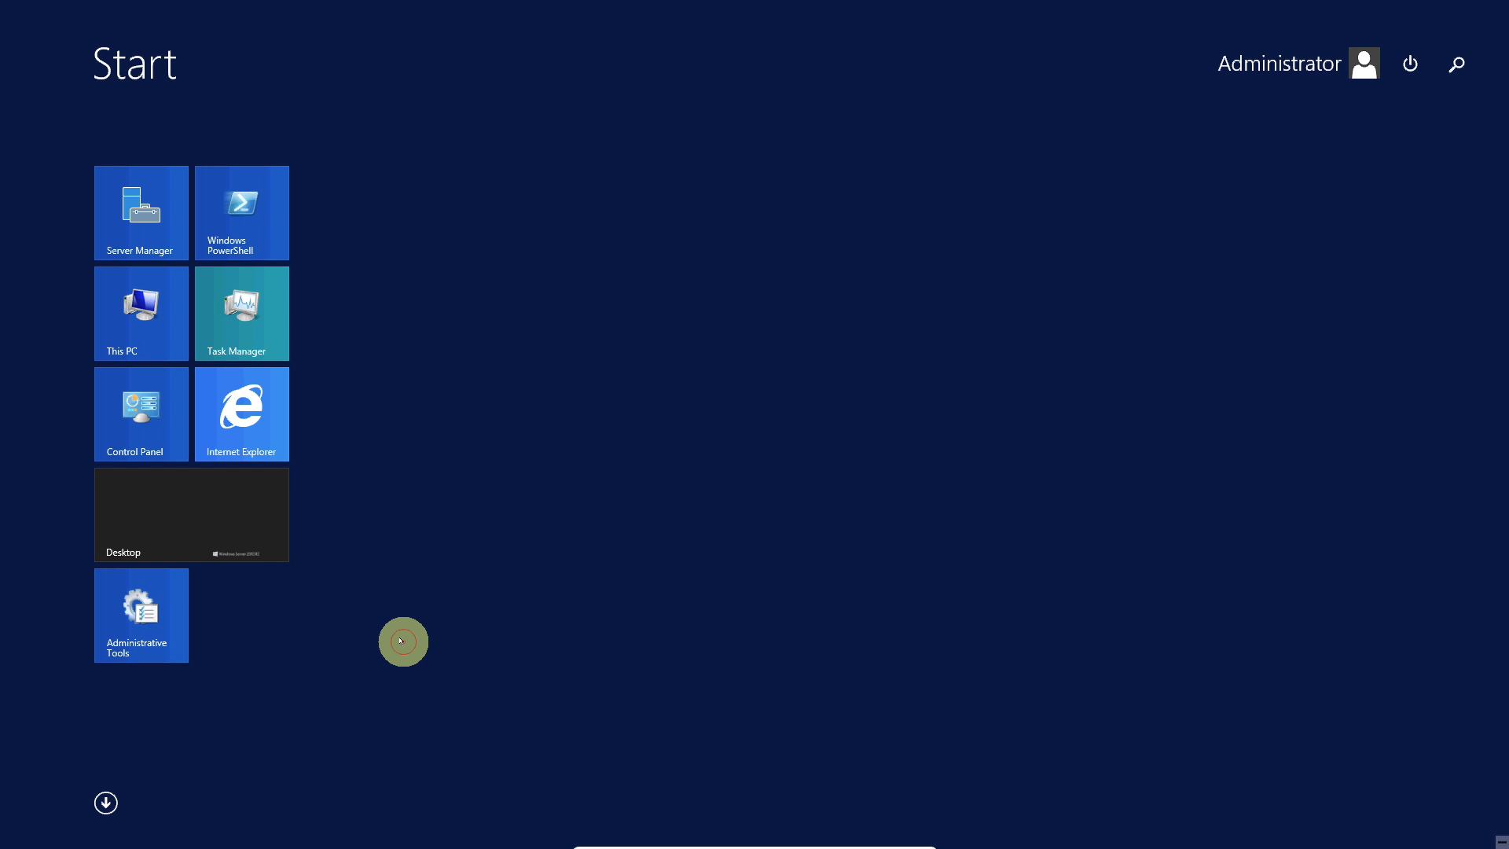